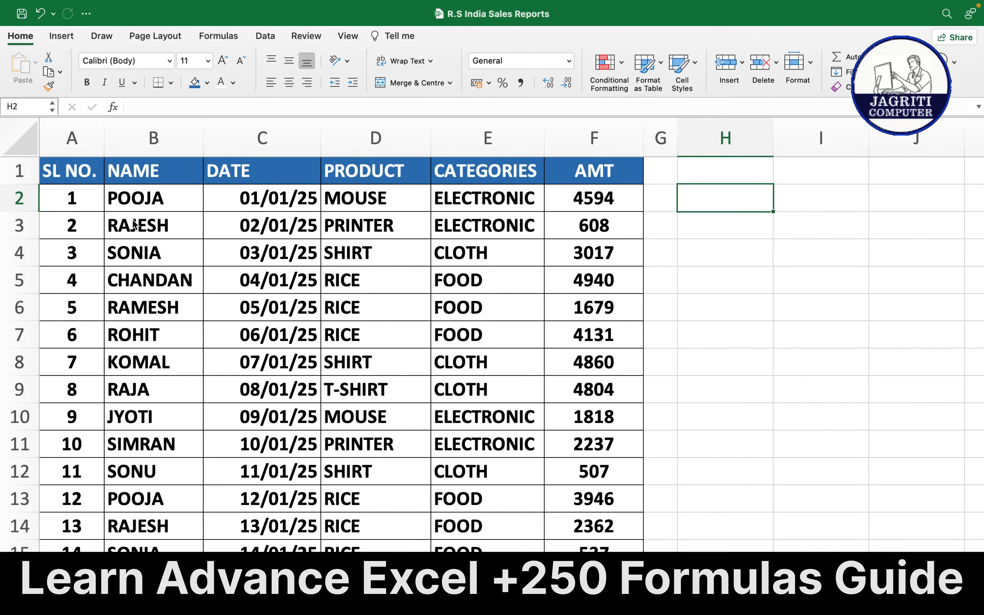
# Look through the sales records from the first rows down past row 80, including the name column.
pyautogui.scroll(-5, 205, 278)
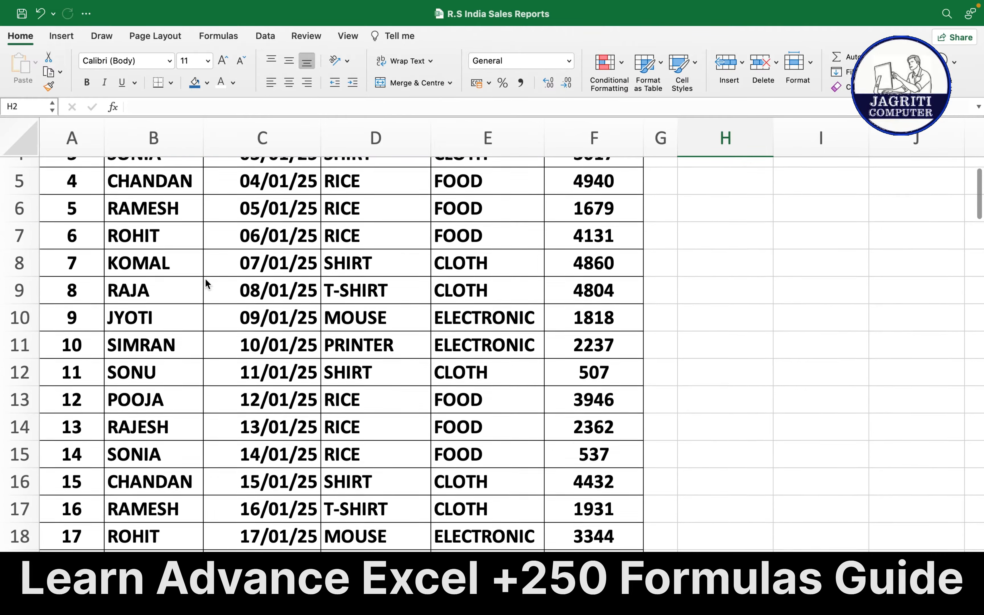
pyautogui.scroll(-10, 206, 278)
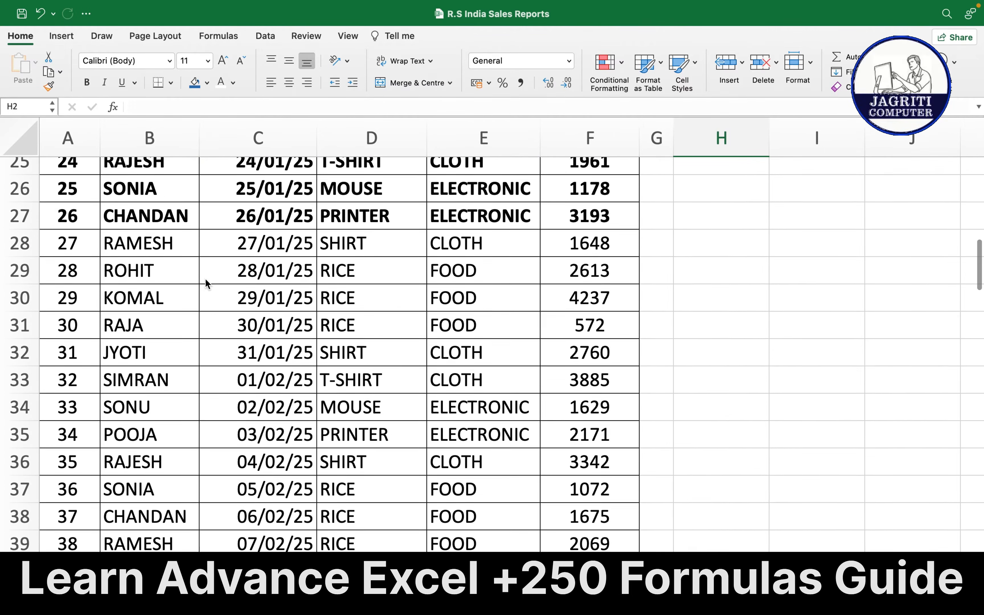
pyautogui.scroll(-11, 206, 278)
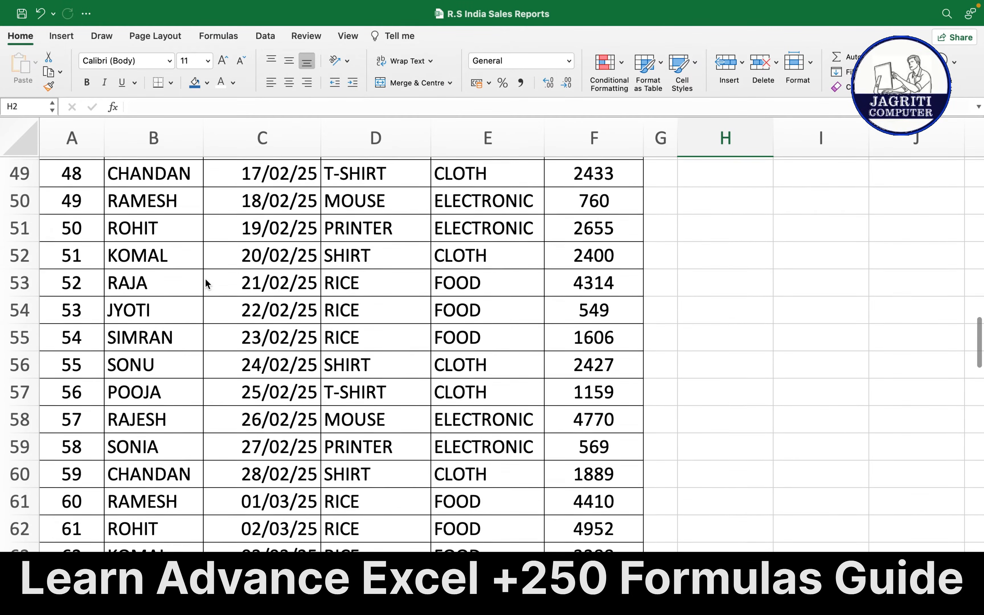
pyautogui.scroll(-12, 205, 279)
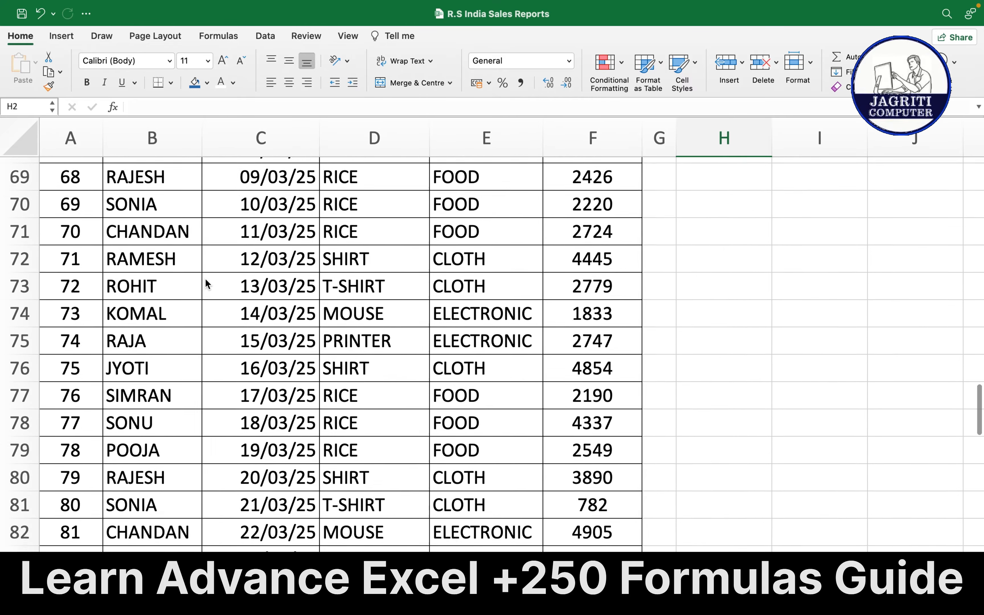
pyautogui.scroll(-5, 205, 279)
pyautogui.scroll(20, 205, 279)
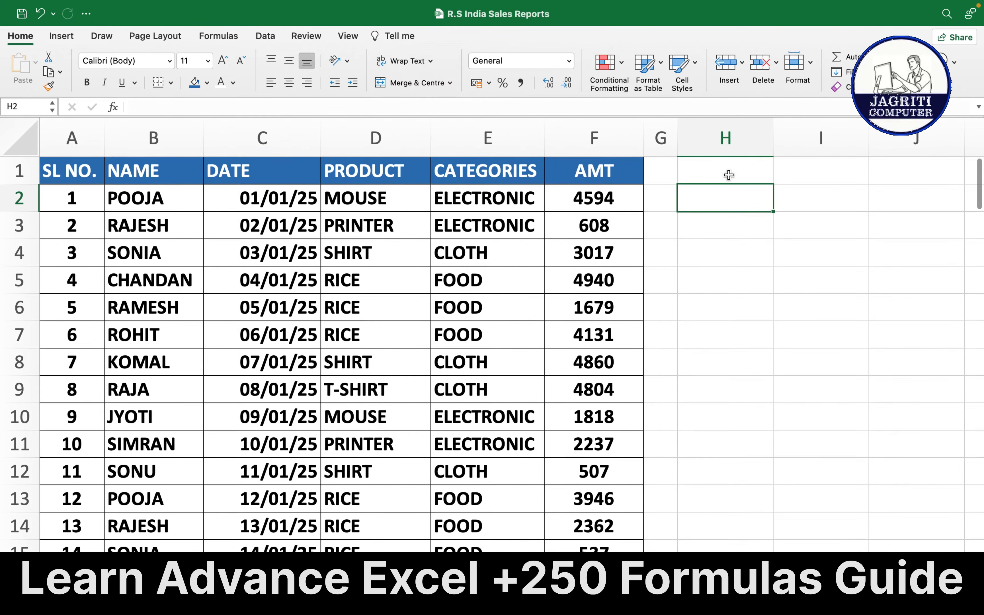
pyautogui.click(730, 175)
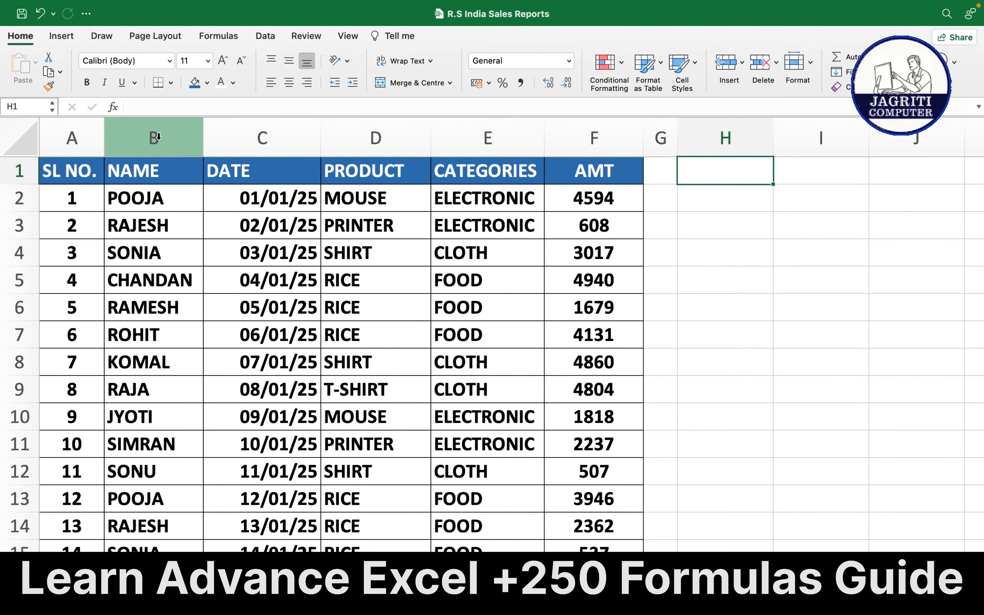
pyautogui.click(138, 201)
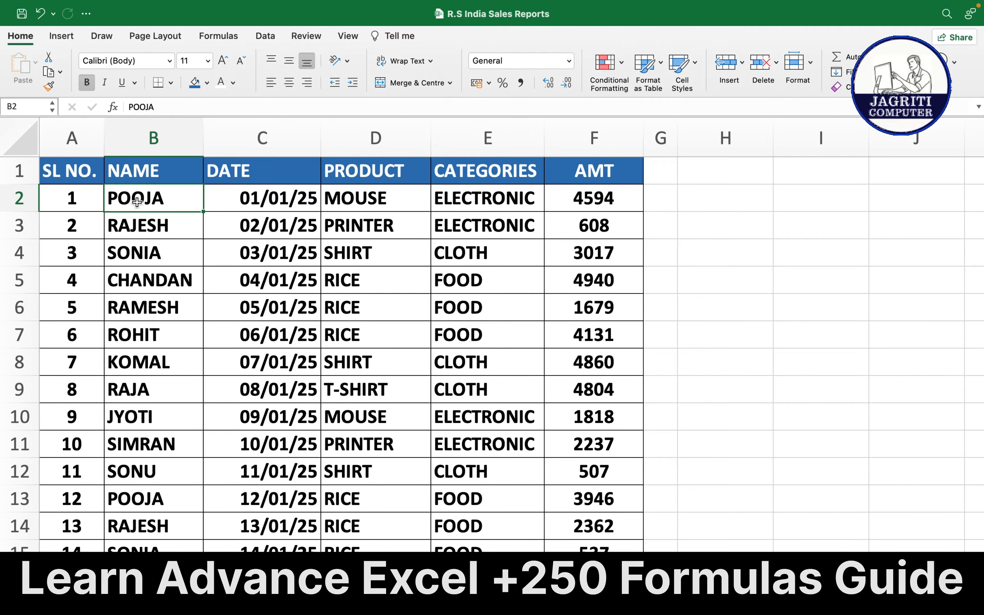
# Start a FILTER formula in cell H1.
pyautogui.click(735, 177)
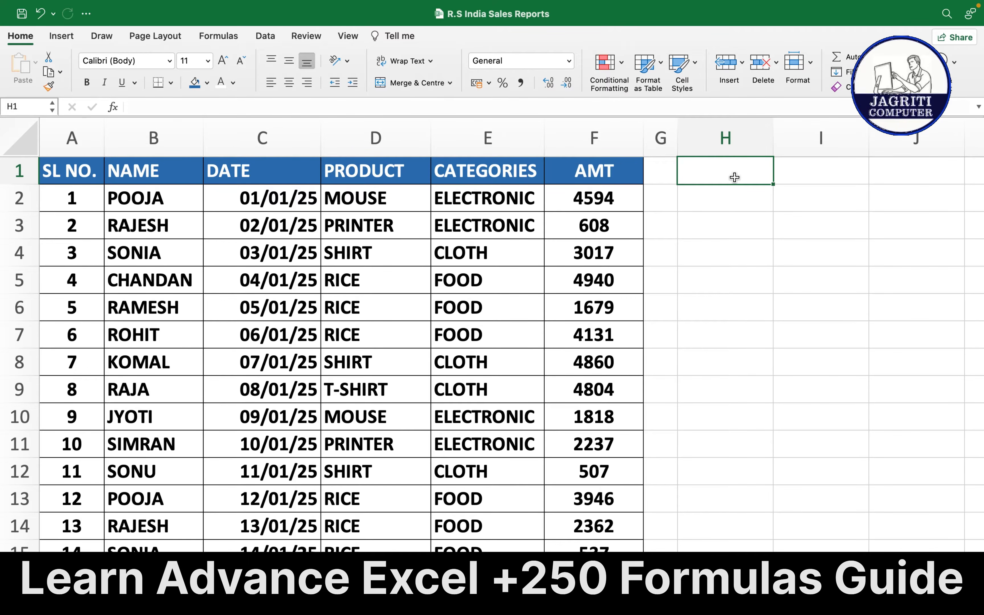
pyautogui.write('=')
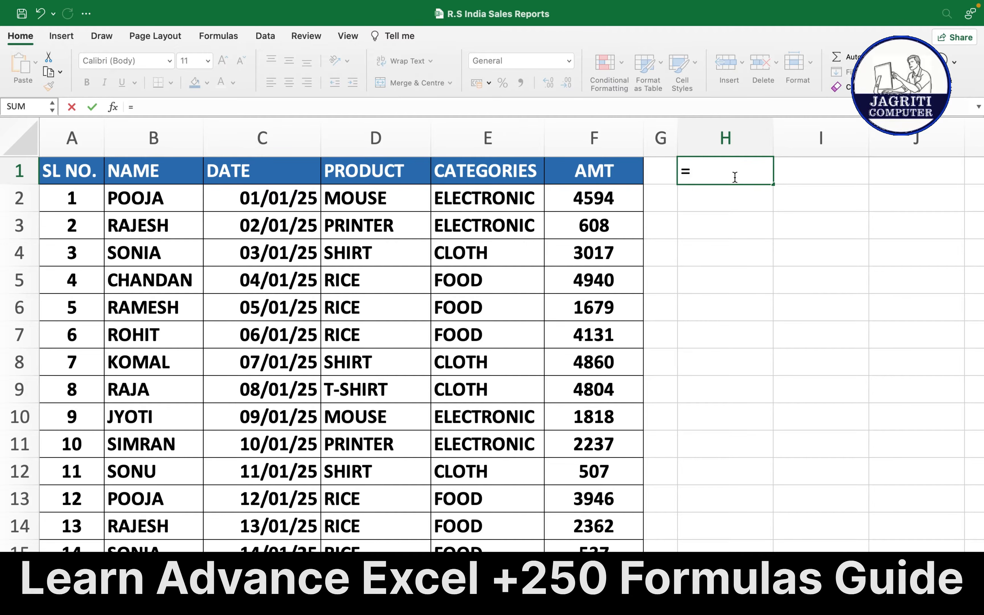
pyautogui.write('fil')
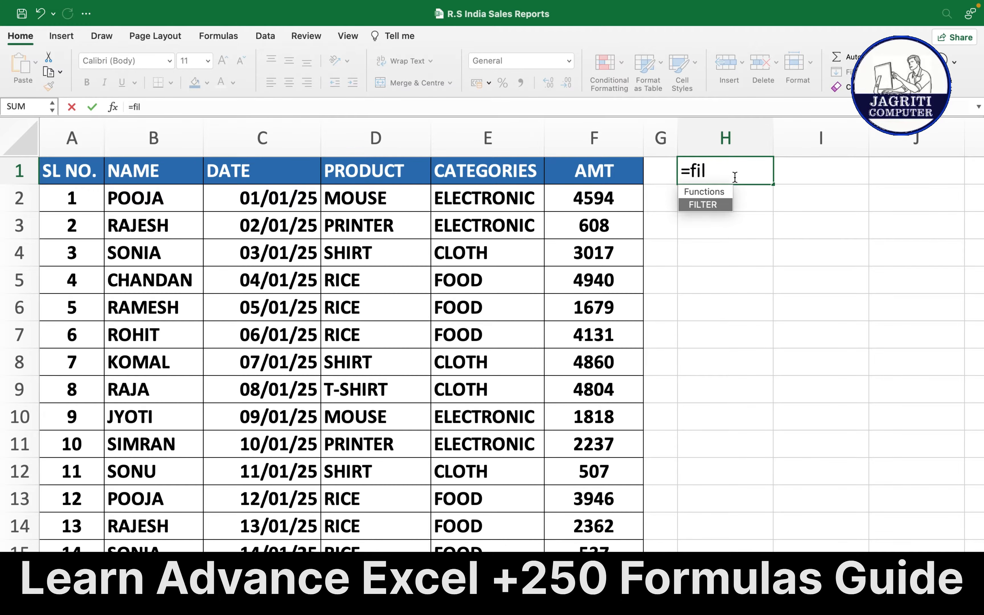
pyautogui.press('Tab')
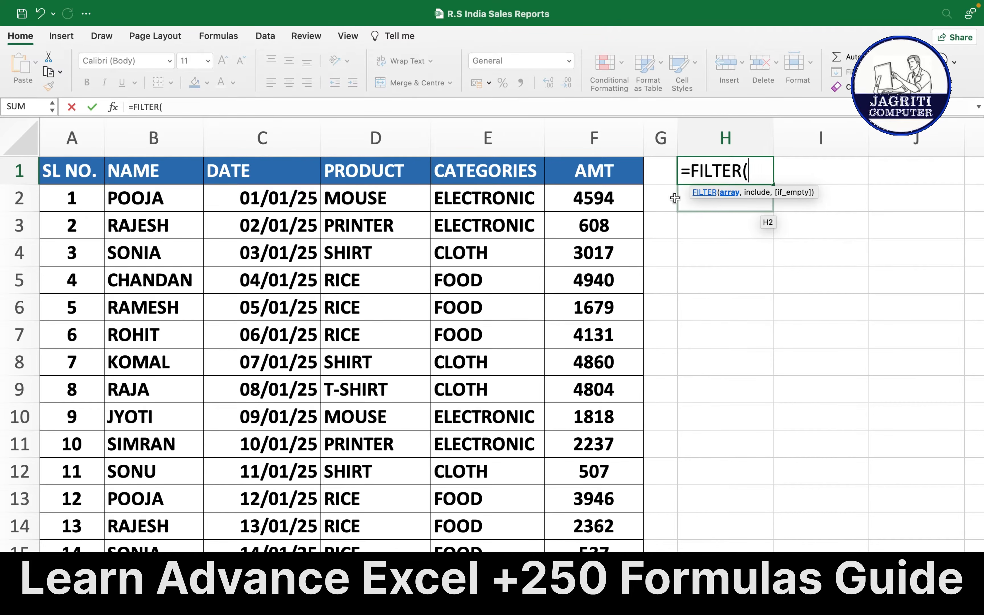
# Set the FILTER array to the whole sales table with its headers, A1:F105, and continue to the include argument.
pyautogui.click(72, 170)
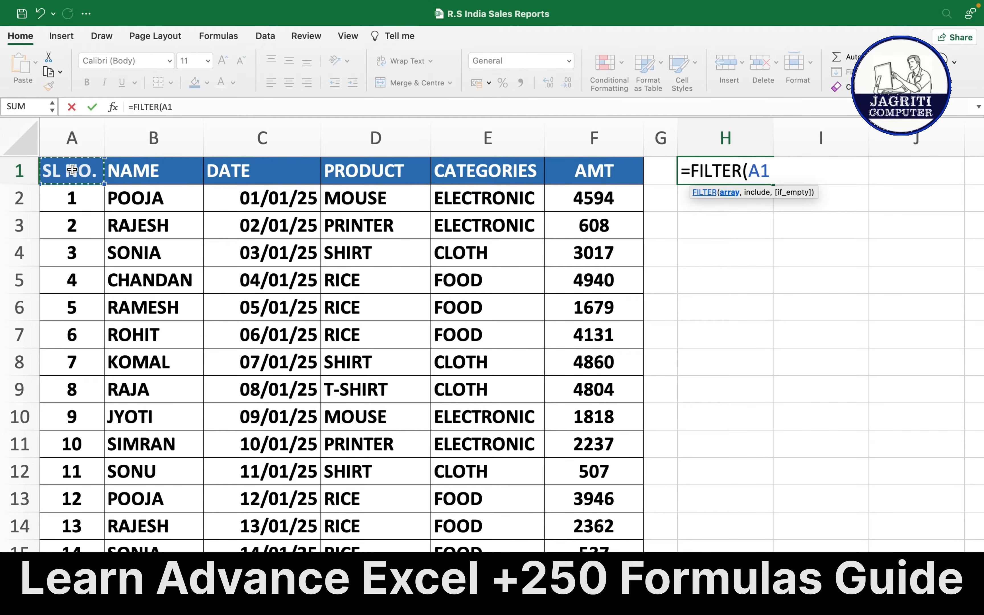
pyautogui.hotkey('shift', 'Right')
pyautogui.hotkey('shift', 'Right')
pyautogui.hotkey('shift', 'Right')
pyautogui.hotkey('shift', 'Right')
pyautogui.hotkey('shift', 'Right')
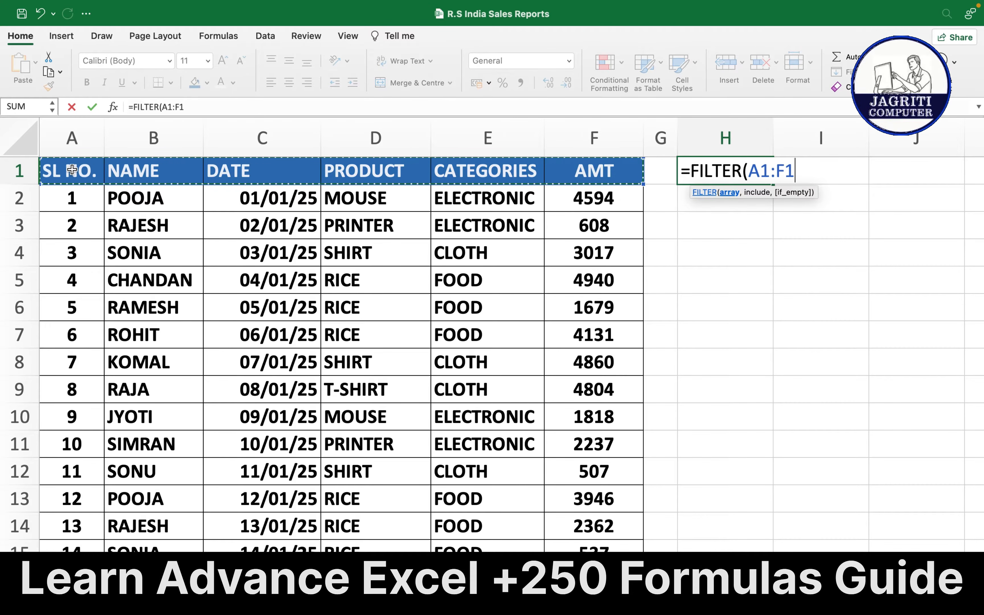
pyautogui.hotkey('shift', 'Down')
pyautogui.hotkey('shift', 'Down')
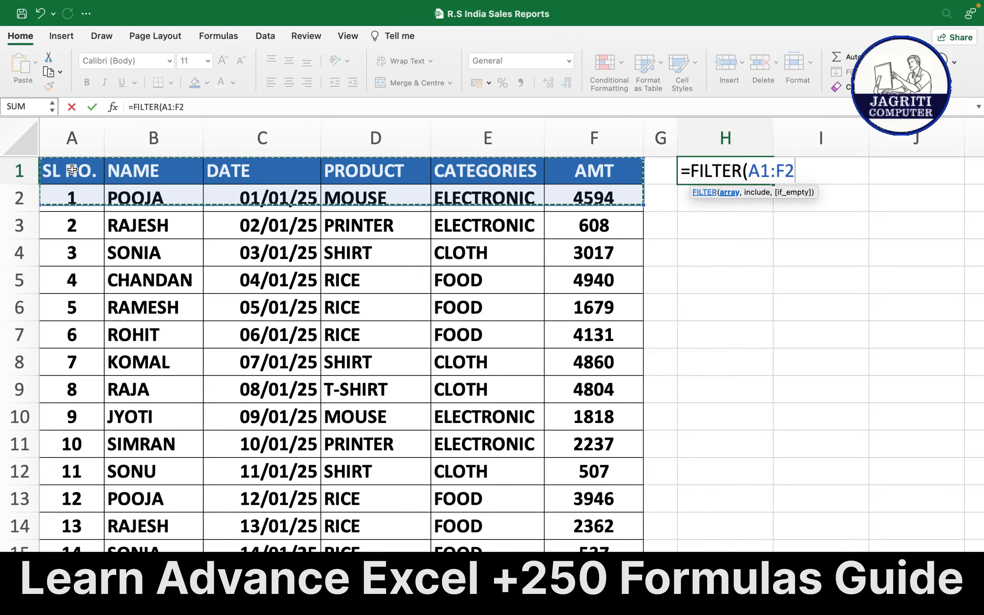
pyautogui.hotkey('shift', 'Down')
pyautogui.hotkey('shift', 'Down')
pyautogui.hotkey('shift', 'Down')
pyautogui.hotkey('shift', 'Down')
pyautogui.hotkey('shift', 'Down')
pyautogui.hotkey('shift', 'Down')
pyautogui.hotkey('shift', 'Down')
pyautogui.hotkey('shift', 'Down')
pyautogui.hotkey('shift', 'Down')
pyautogui.hotkey('shift', 'Down')
pyautogui.hotkey('shift', 'Down')
pyautogui.hotkey('shift', 'Down')
pyautogui.hotkey('shift', 'Down')
pyautogui.hotkey('shift', 'Down')
pyautogui.hotkey('shift', 'Down')
pyautogui.hotkey('shift', 'Down')
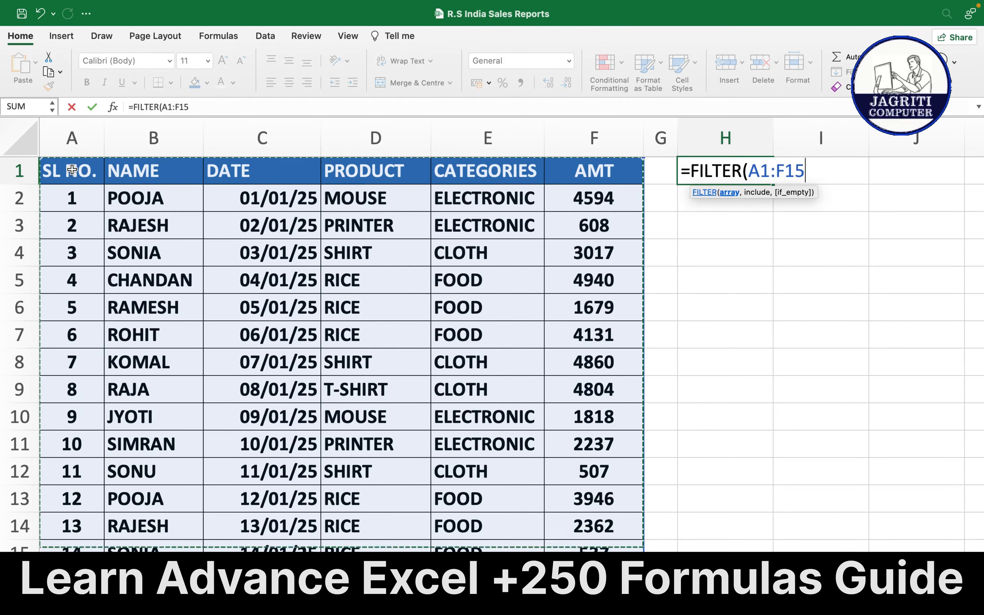
pyautogui.hotkey('shift', 'Down')
pyautogui.hotkey('shift', 'Down')
pyautogui.hotkey('shift', 'Down')
pyautogui.hotkey('shift', 'Down')
pyautogui.hotkey('shift', 'Down')
pyautogui.hotkey('shift', 'Down')
pyautogui.hotkey('shift', 'Down')
pyautogui.hotkey('shift', 'Down')
pyautogui.hotkey('shift', 'Down')
pyautogui.hotkey('shift', 'Down')
pyautogui.hotkey('shift', 'Down')
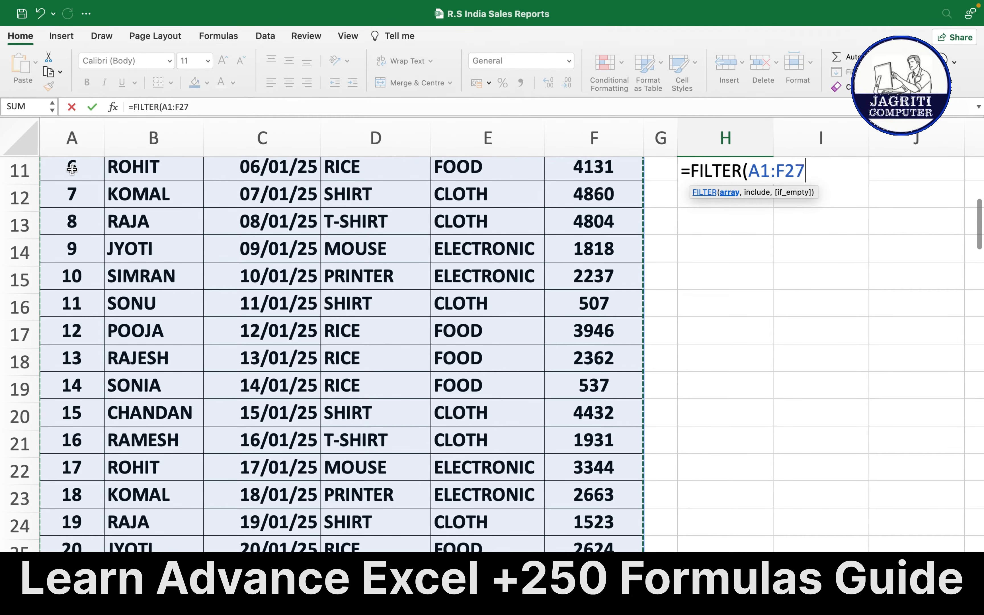
pyautogui.hotkey('shift', 'Down')
pyautogui.hotkey('shift', 'Down')
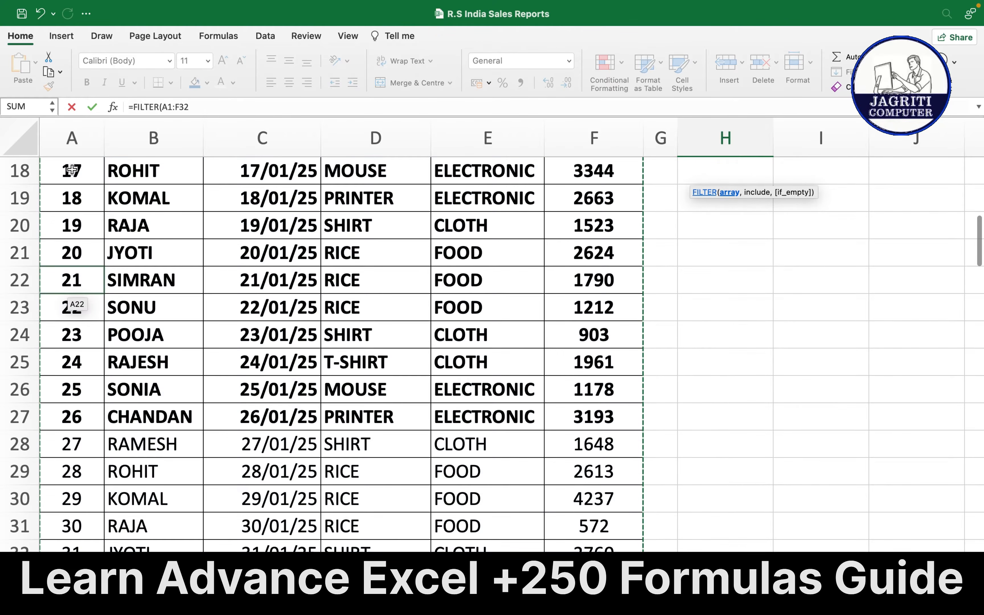
pyautogui.hotkey('shift', 'Down')
pyautogui.hotkey('shift', 'Down')
pyautogui.hotkey('shift', 'Down')
pyautogui.hotkey('shift', 'Down')
pyautogui.hotkey('shift', 'Down')
pyautogui.hotkey('shift', 'Down')
pyautogui.hotkey('shift', 'Down')
pyautogui.hotkey('shift', 'Down')
pyautogui.hotkey('shift', 'Down')
pyautogui.hotkey('shift', 'Down')
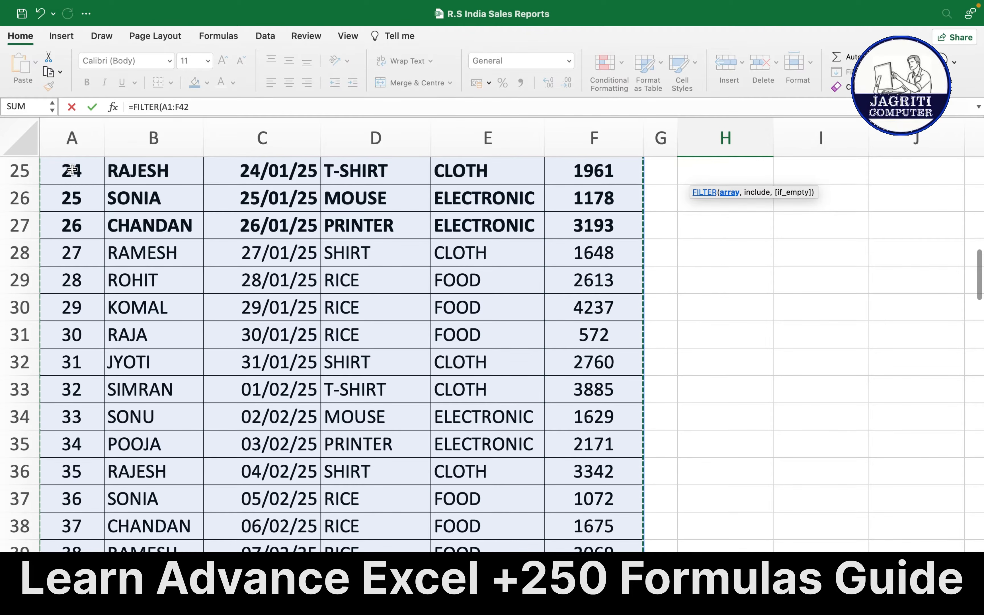
pyautogui.hotkey('shift', 'Down')
pyautogui.hotkey('shift', 'Down')
pyautogui.hotkey('shift', 'Down')
pyautogui.hotkey('shift', 'Down')
pyautogui.hotkey('shift', 'Down')
pyautogui.hotkey('shift', 'Down')
pyautogui.hotkey('shift', 'Down')
pyautogui.hotkey('shift', 'Down')
pyautogui.hotkey('shift', 'Down')
pyautogui.hotkey('shift', 'Down')
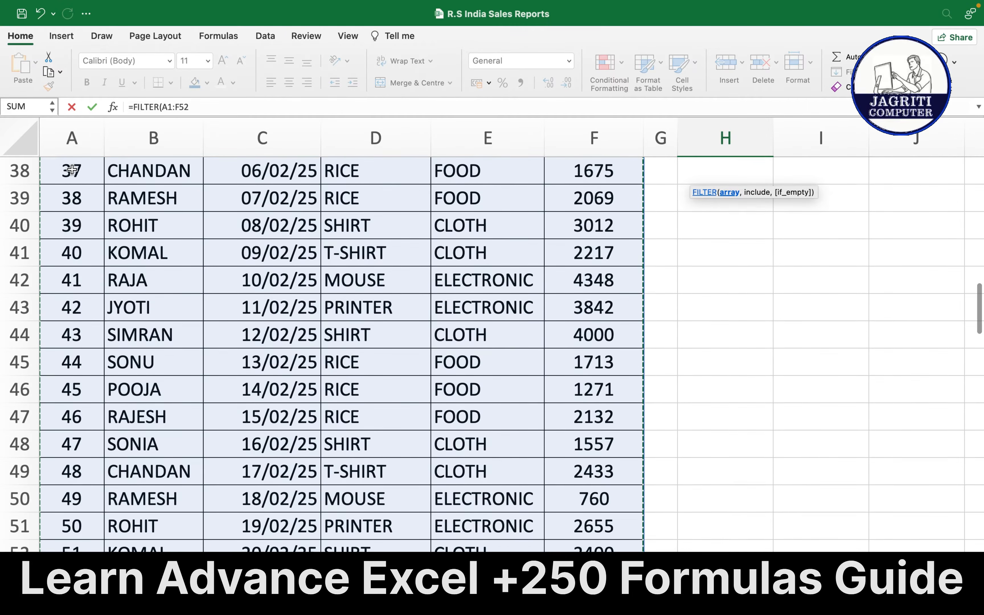
pyautogui.hotkey('shift', 'Down')
pyautogui.hotkey('shift', 'Down')
pyautogui.hotkey('shift', 'Down')
pyautogui.hotkey('shift', 'Down')
pyautogui.hotkey('shift', 'Down')
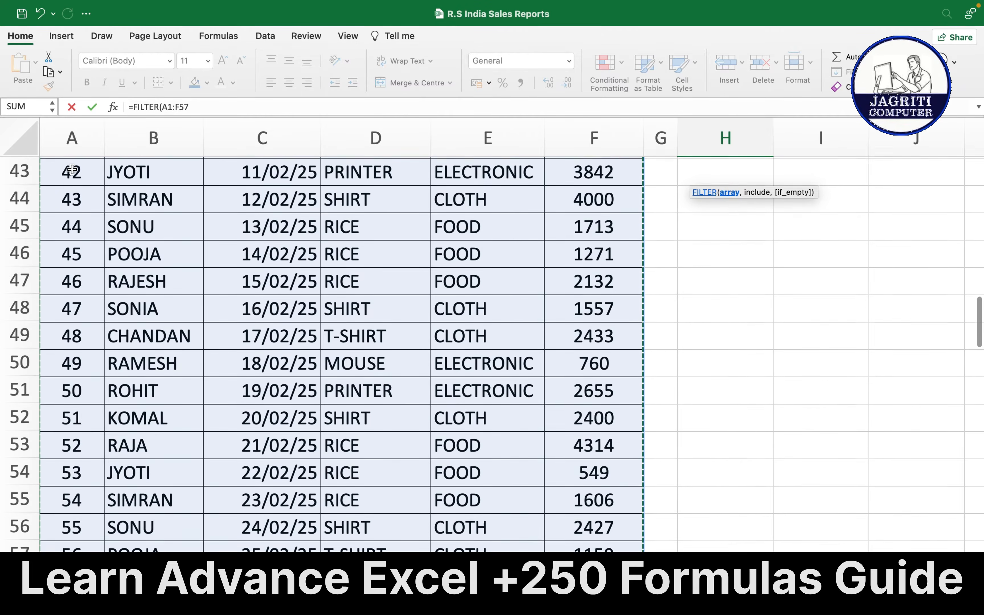
pyautogui.hotkey('shift', 'Down')
pyautogui.hotkey('shift', 'Down')
pyautogui.hotkey('shift', 'Down')
pyautogui.hotkey('shift', 'Down')
pyautogui.hotkey('shift', 'Down')
pyautogui.hotkey('shift', 'Down')
pyautogui.hotkey('shift', 'Down')
pyautogui.hotkey('shift', 'Down')
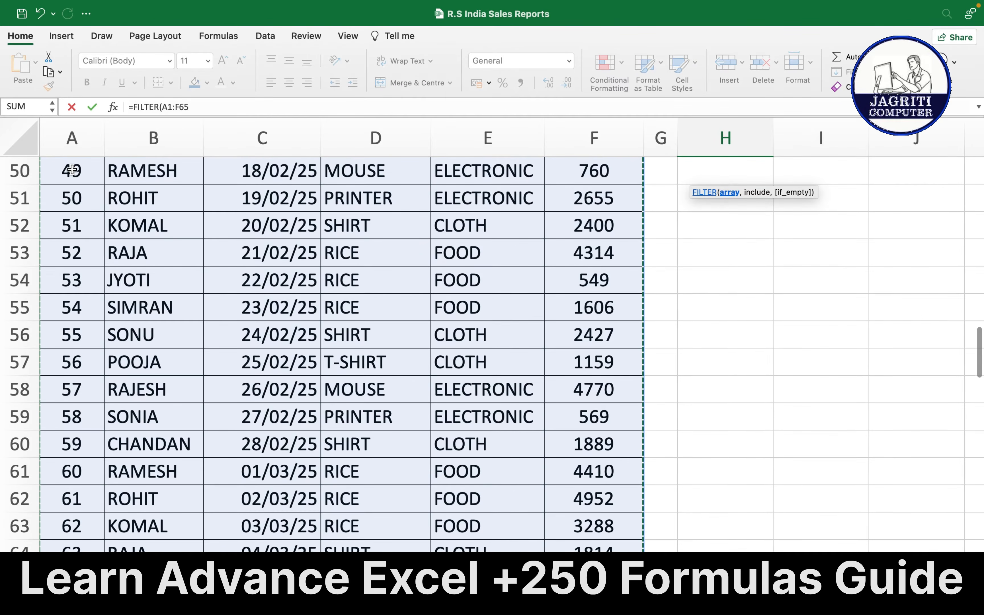
pyautogui.hotkey('shift', 'Down')
pyautogui.hotkey('shift', 'Down')
pyautogui.hotkey('shift', 'Down')
pyautogui.hotkey('shift', 'Down')
pyautogui.hotkey('shift', 'Down')
pyautogui.hotkey('shift', 'Down')
pyautogui.hotkey('shift', 'Down')
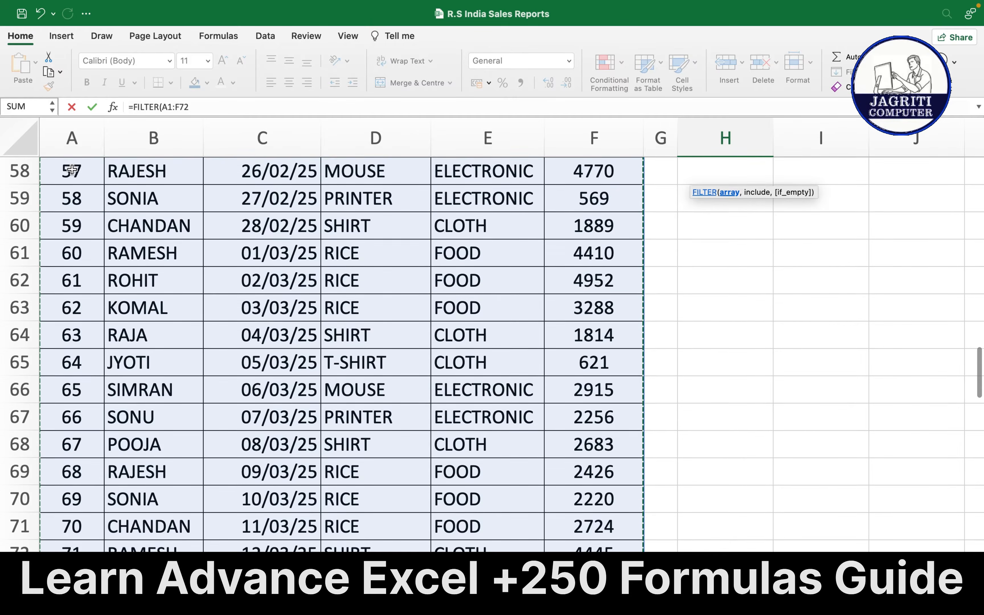
pyautogui.hotkey('shift', 'Down')
pyautogui.hotkey('shift', 'Down')
pyautogui.hotkey('shift', 'Down')
pyautogui.hotkey('shift', 'Down')
pyautogui.hotkey('shift', 'Down')
pyautogui.hotkey('shift', 'Down')
pyautogui.hotkey('shift', 'Down')
pyautogui.hotkey('shift', 'Down')
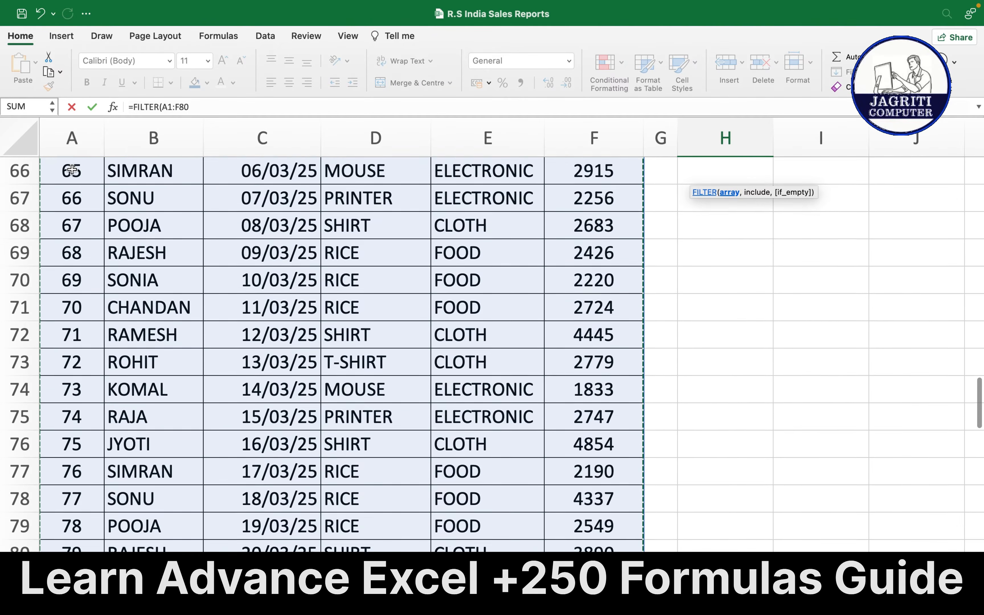
pyautogui.hotkey('shift', 'Down')
pyautogui.hotkey('shift', 'Down')
pyautogui.hotkey('shift', 'Down')
pyautogui.hotkey('shift', 'Down')
pyautogui.hotkey('shift', 'Down')
pyautogui.hotkey('shift', 'Down')
pyautogui.hotkey('shift', 'Down')
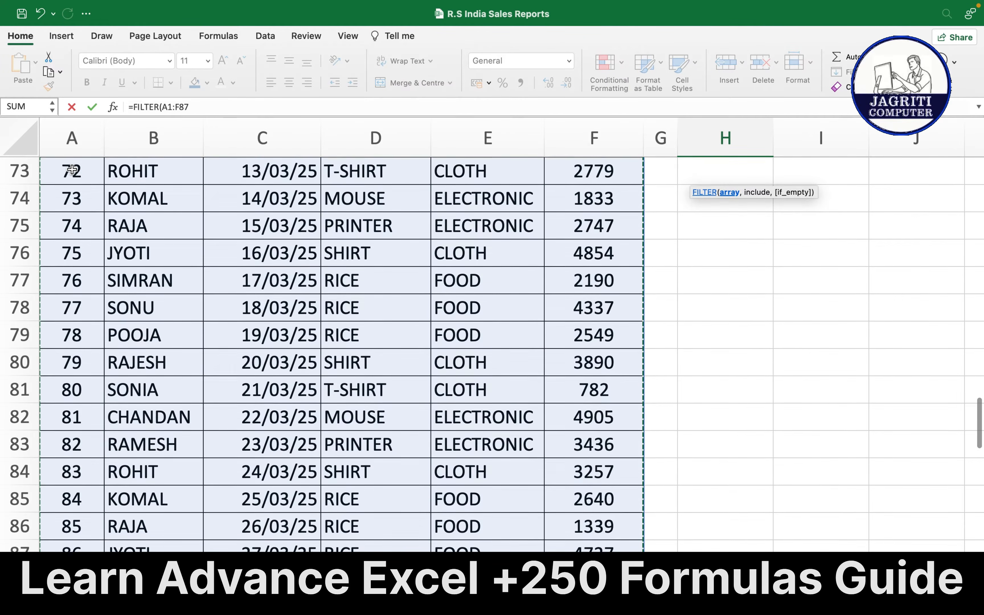
pyautogui.hotkey('shift', 'Down')
pyautogui.hotkey('shift', 'Down')
pyautogui.hotkey('shift', 'Down')
pyautogui.hotkey('shift', 'Down')
pyautogui.hotkey('shift', 'Down')
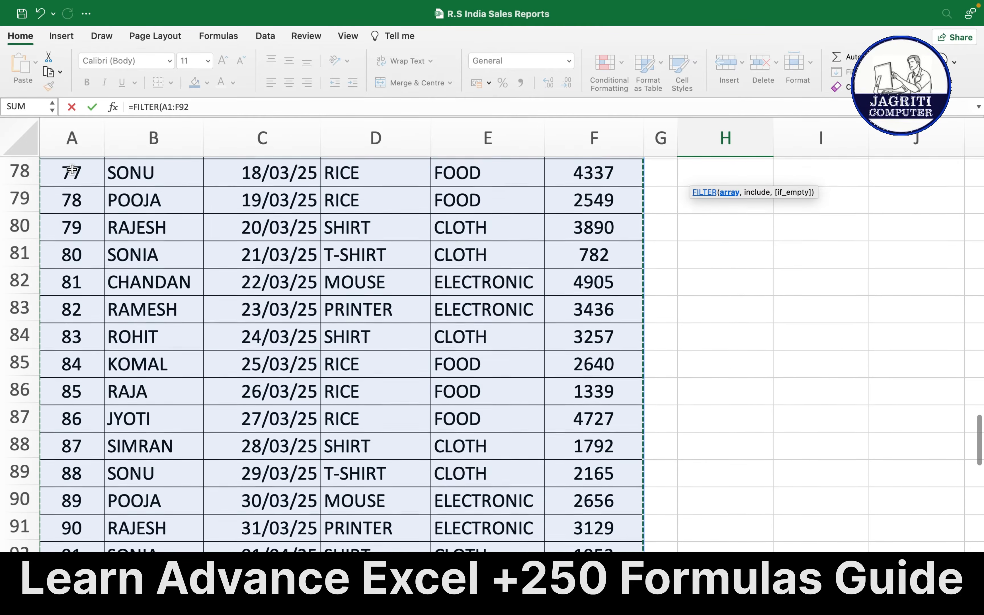
pyautogui.hotkey('shift', 'Down')
pyautogui.hotkey('shift', 'Down')
pyautogui.hotkey('shift', 'Down')
pyautogui.hotkey('shift', 'Down')
pyautogui.hotkey('shift', 'Down')
pyautogui.hotkey('shift', 'Down')
pyautogui.hotkey('shift', 'Down')
pyautogui.hotkey('shift', 'Down')
pyautogui.hotkey('shift', 'Down')
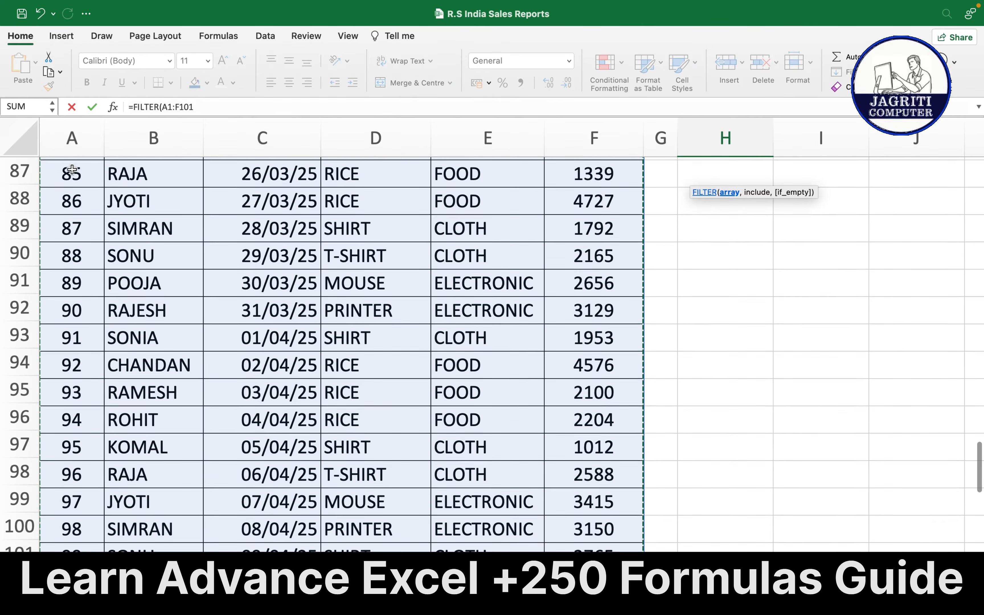
pyautogui.hotkey('shift', 'Down')
pyautogui.hotkey('shift', 'Down')
pyautogui.hotkey('shift', 'Down')
pyautogui.hotkey('shift', 'Down')
pyautogui.hotkey('shift', 'Down')
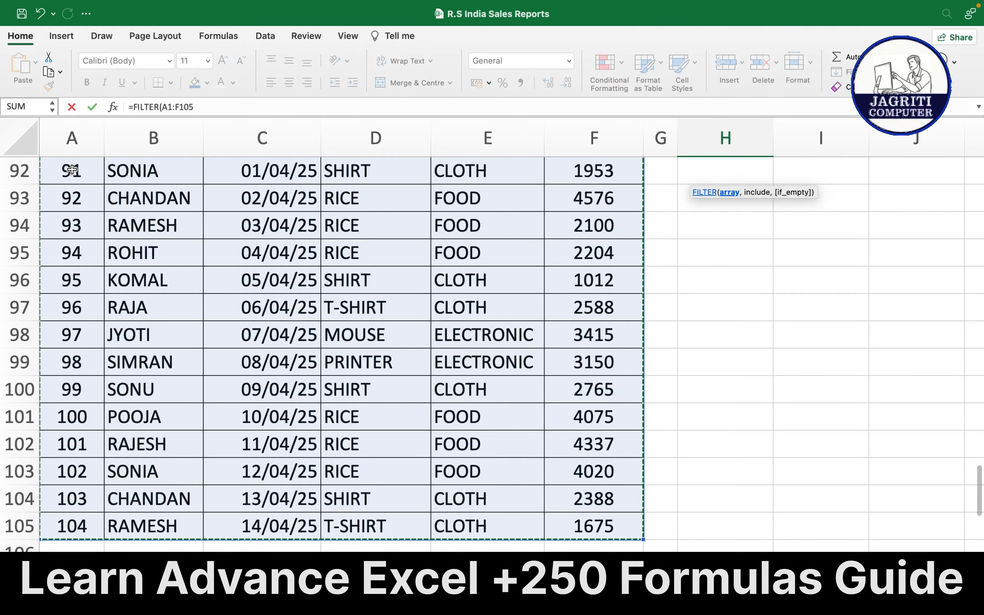
pyautogui.hotkey('shift', 'Up')
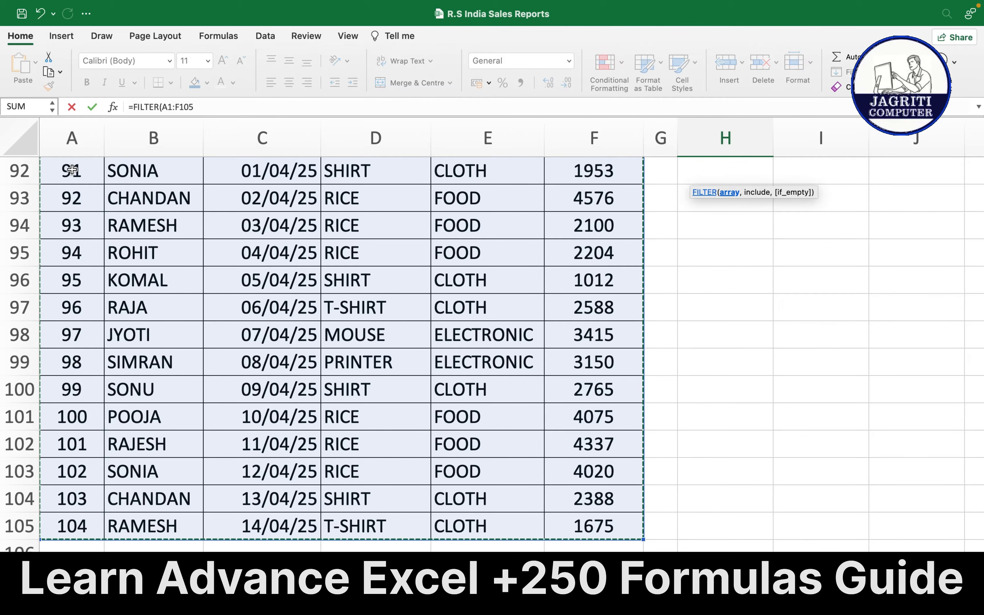
pyautogui.write(',')
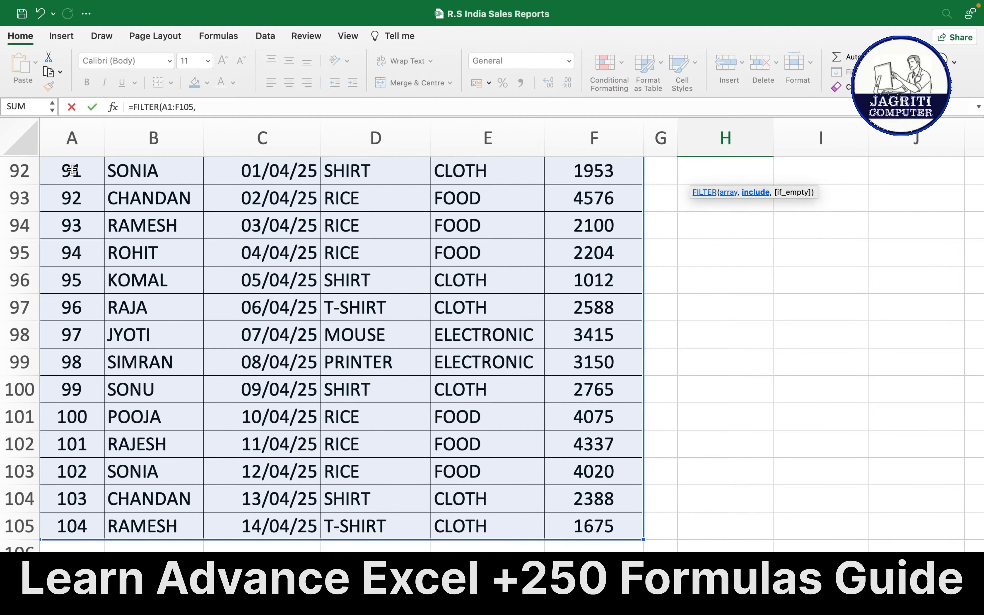
# Set the FILTER include argument to B1:B105 equal to the first record's name, written as quoted text.
pyautogui.scroll(20, 72, 170)
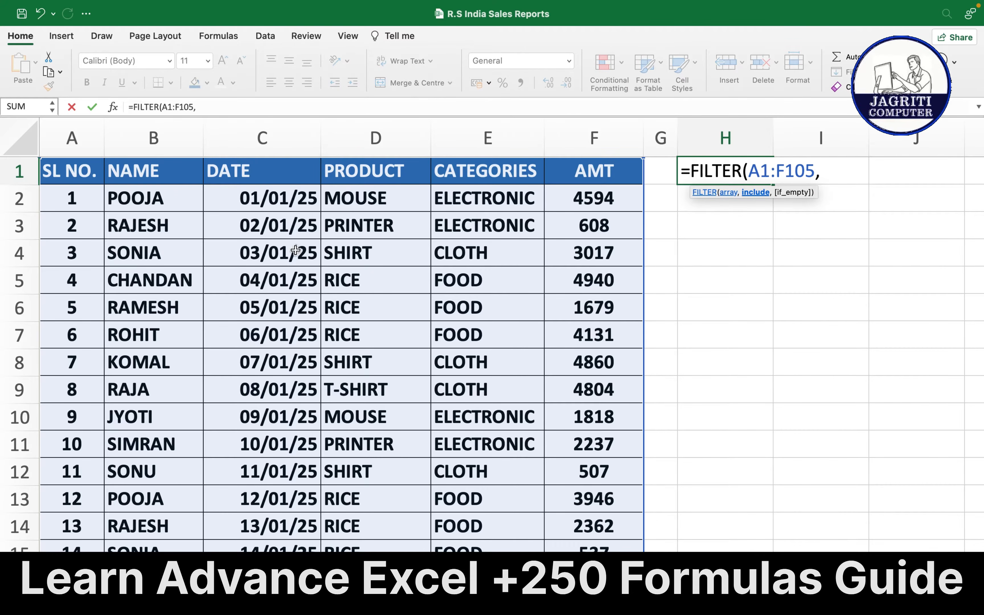
pyautogui.click(166, 171)
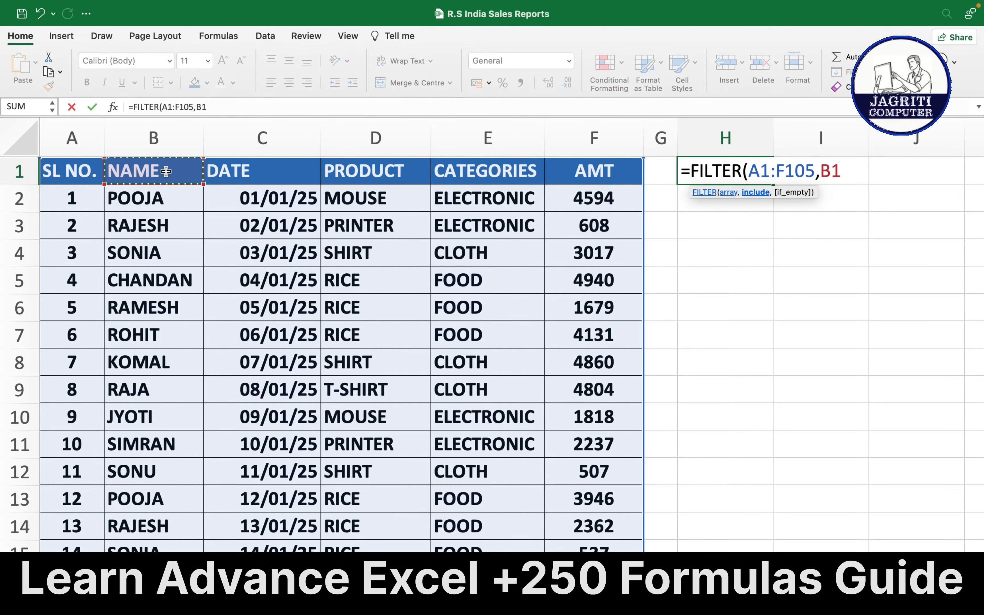
pyautogui.press('super+shift+Down')
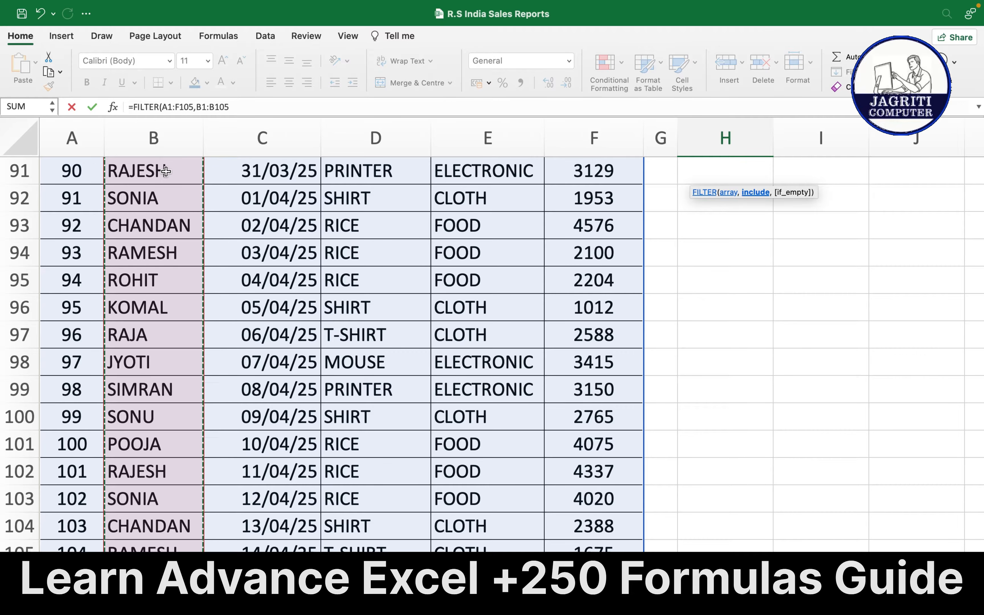
pyautogui.write('=')
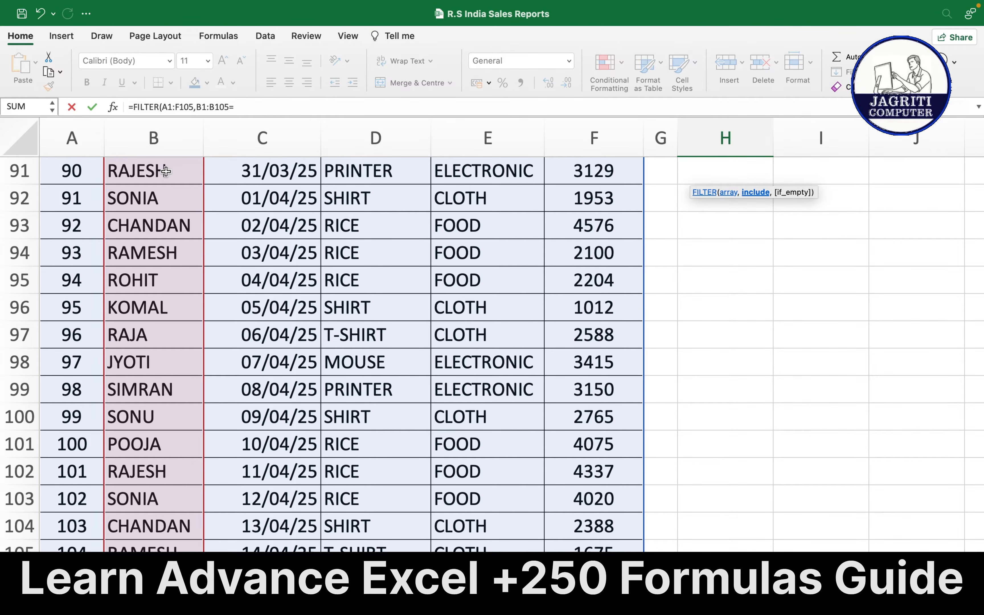
pyautogui.scroll(20, 166, 171)
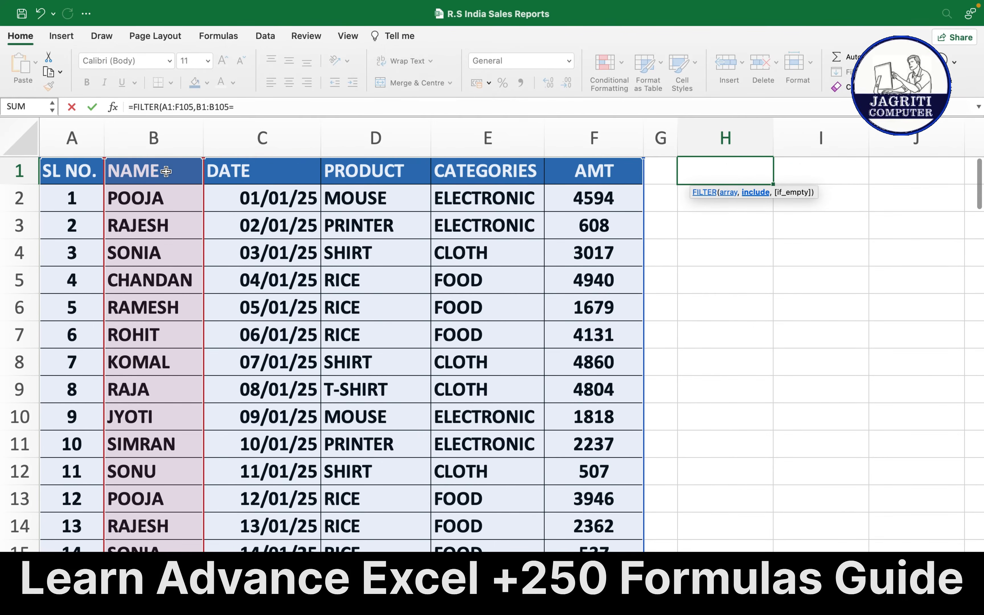
pyautogui.click(913, 174)
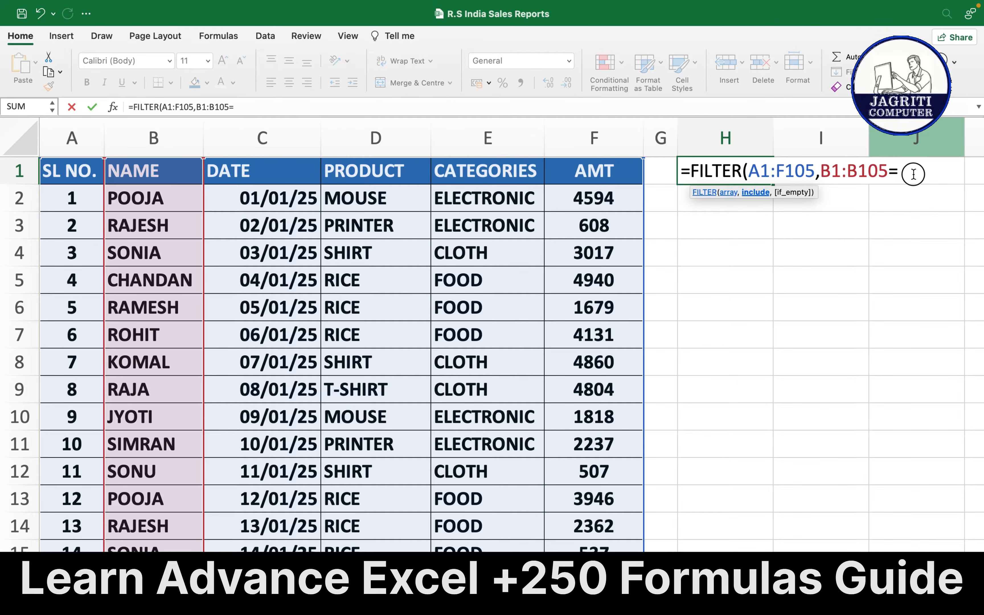
pyautogui.write('"pooja')
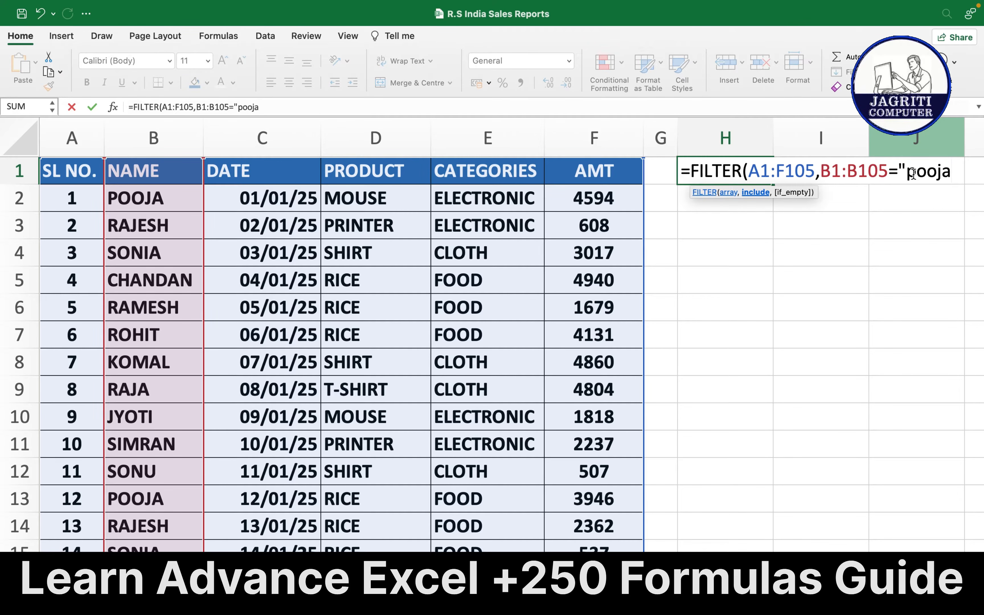
pyautogui.write('"')
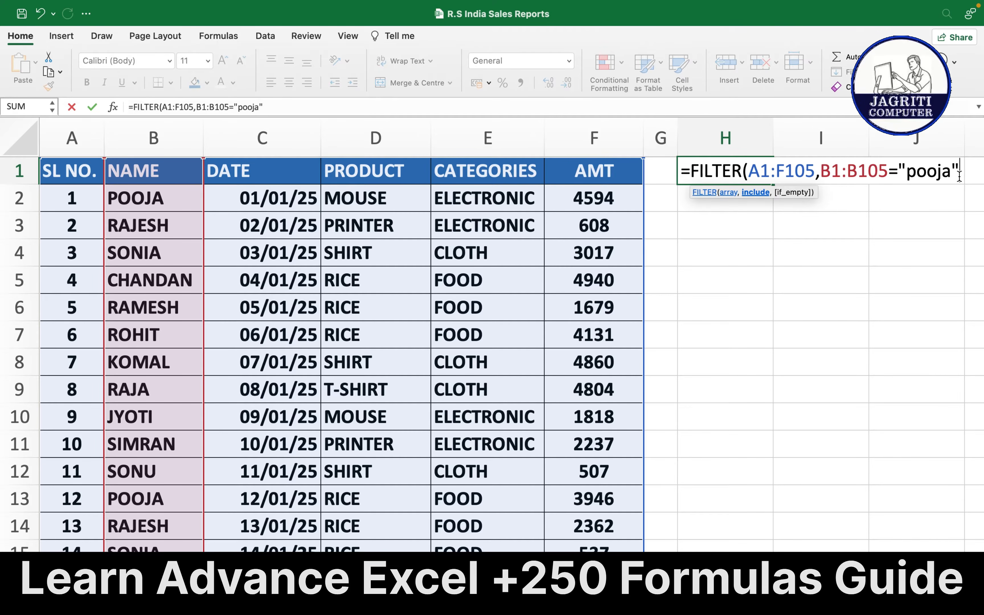
# Set the if_empty argument to "NO DATA" and complete the FILTER formula in H1.
pyautogui.write(',')
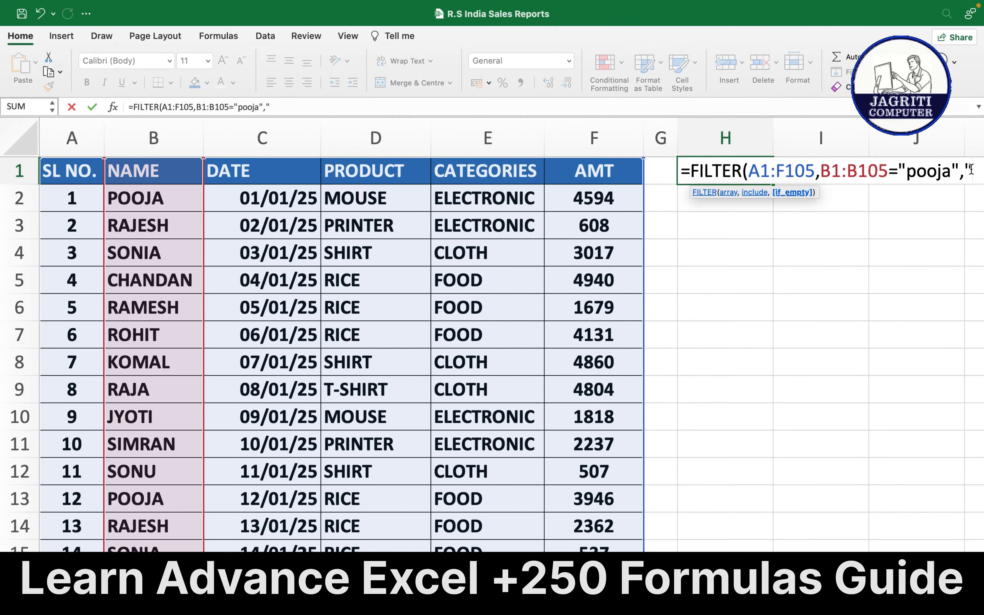
pyautogui.write('n')
pyautogui.press('BackSpace')
pyautogui.write('N')
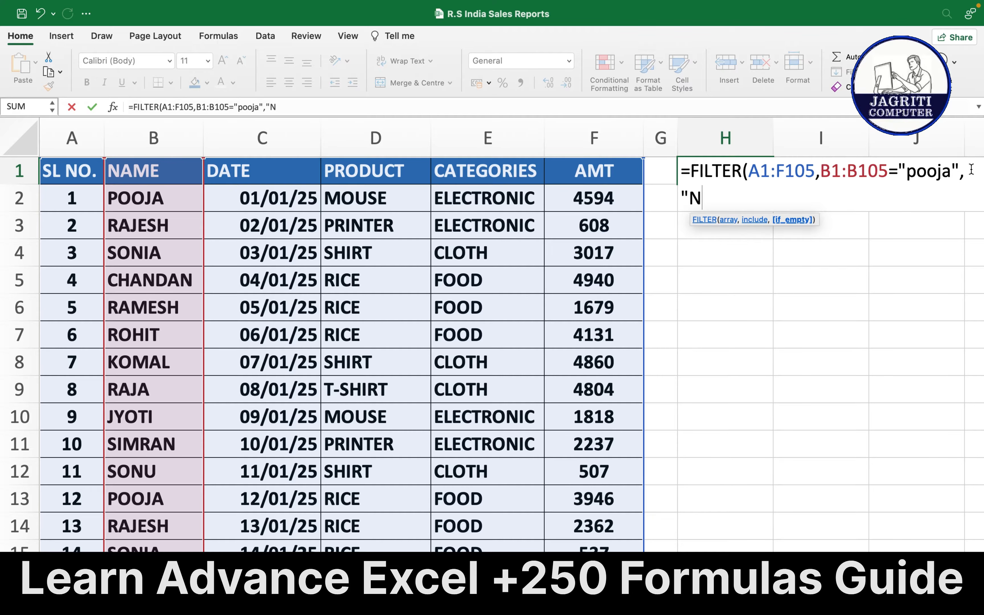
pyautogui.write('O DATA"')
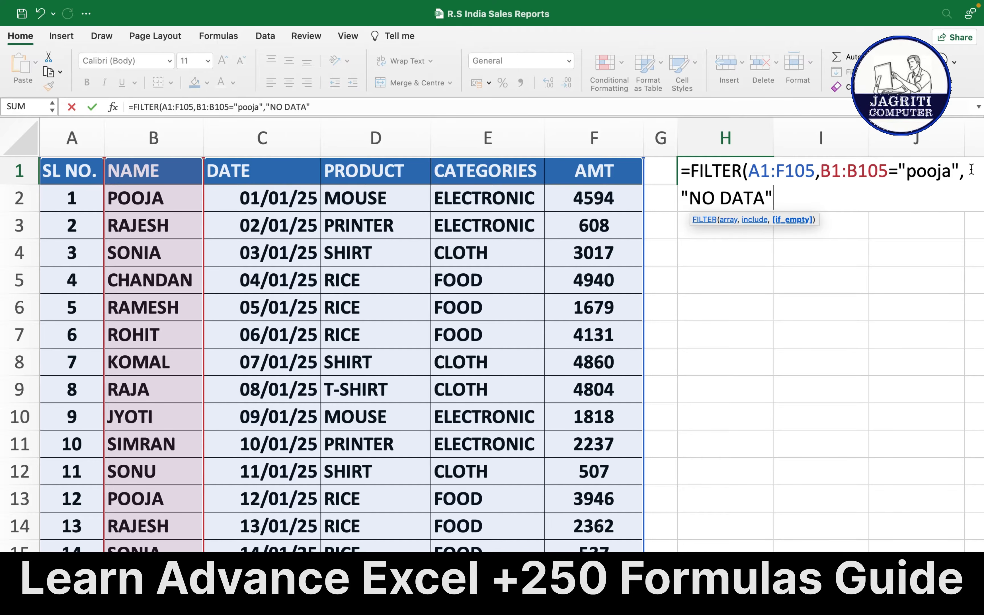
pyautogui.write(')')
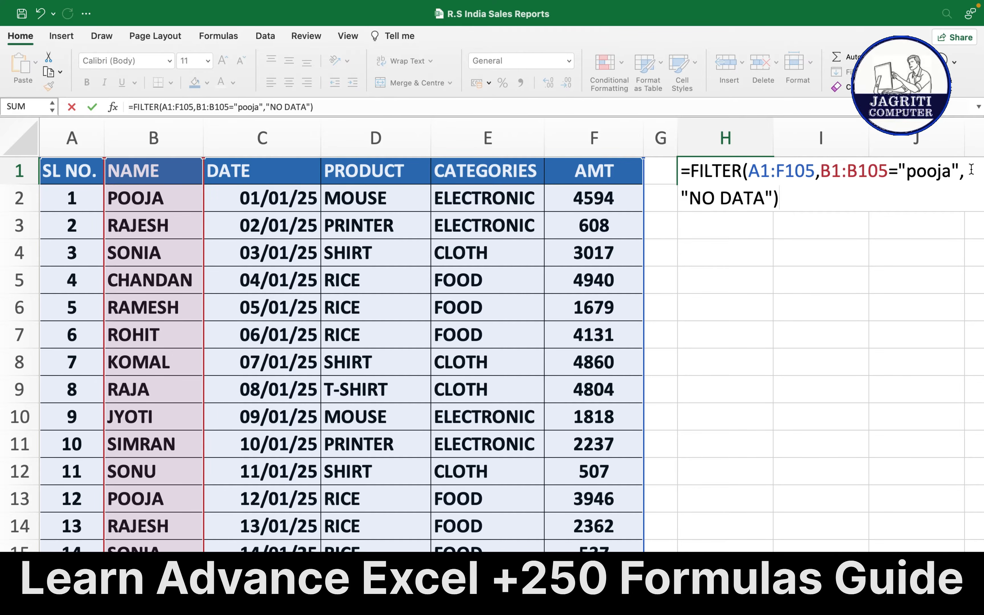
pyautogui.press('Return')
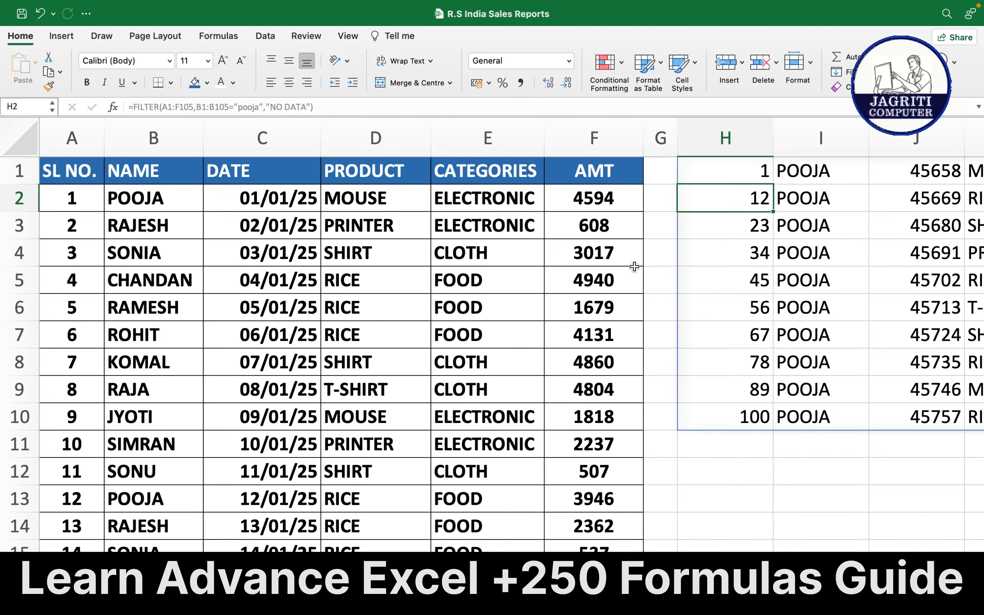
# Widen column L to fit the category entries of the extracted records.
pyautogui.moveTo(635, 265); pyautogui.dragTo(634, 281)
pyautogui.scroll(-2, 501, 275)
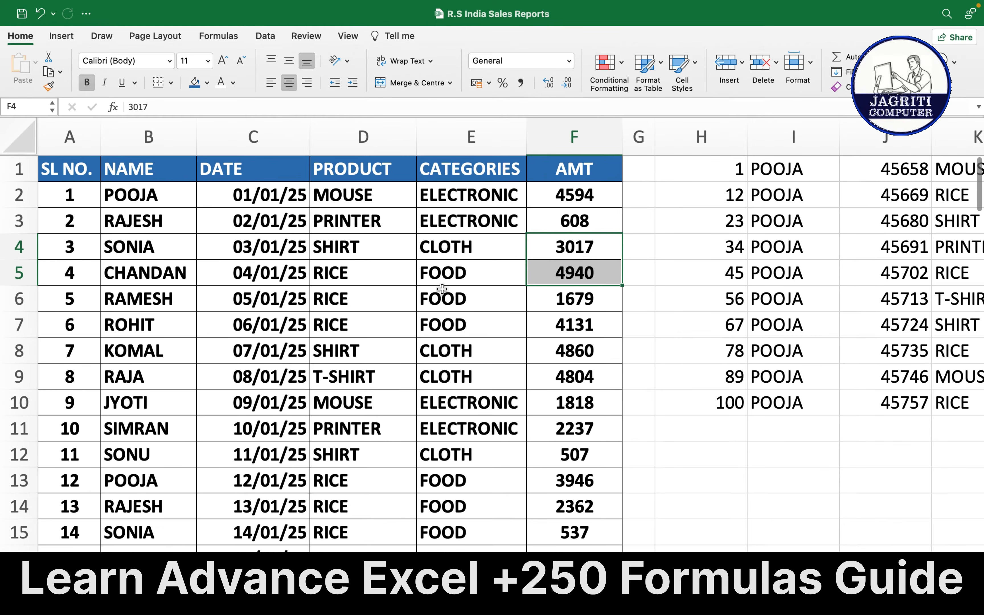
pyautogui.scroll(-3, 443, 289)
pyautogui.scroll(3, 441, 289)
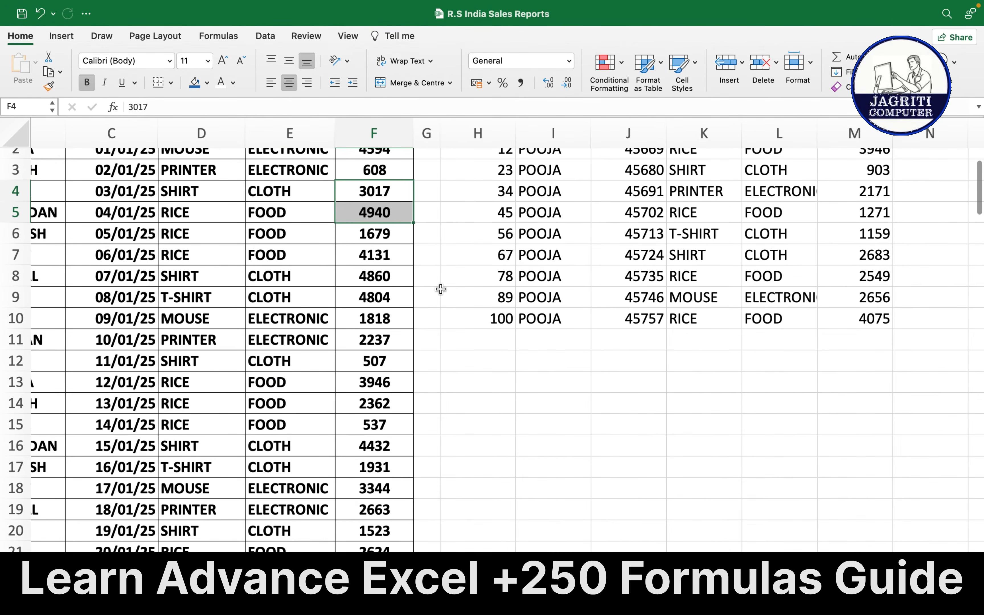
pyautogui.scroll(2, 442, 288)
pyautogui.hscroll(-2, 441, 289)
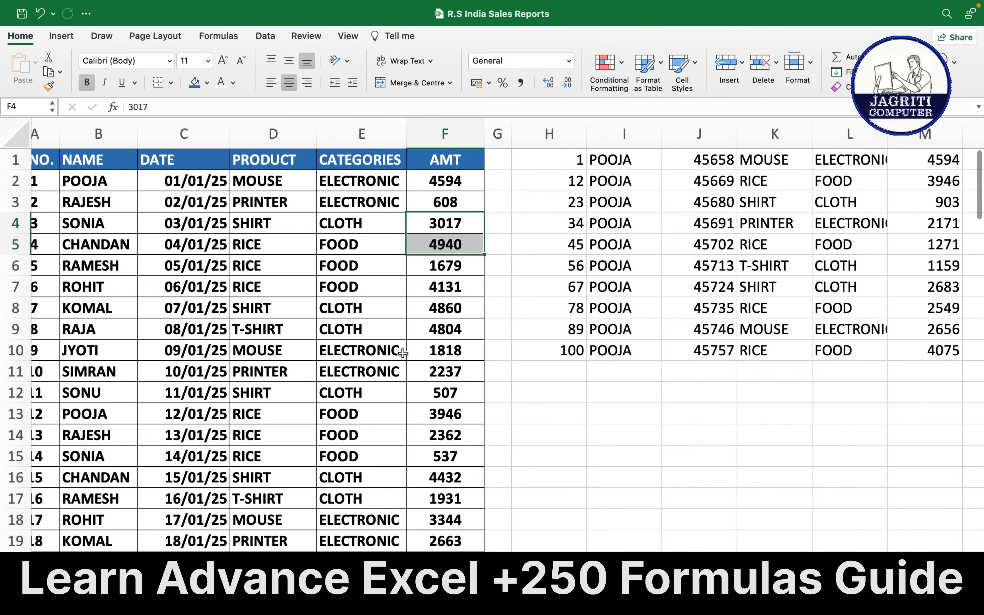
pyautogui.click(382, 353)
pyautogui.click(564, 422)
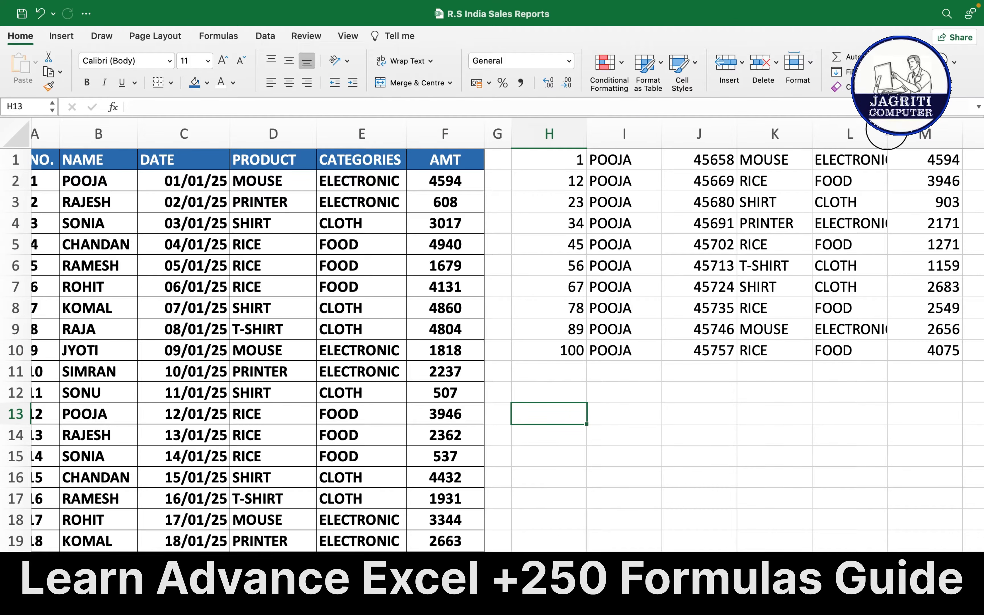
pyautogui.doubleClick(887, 134)
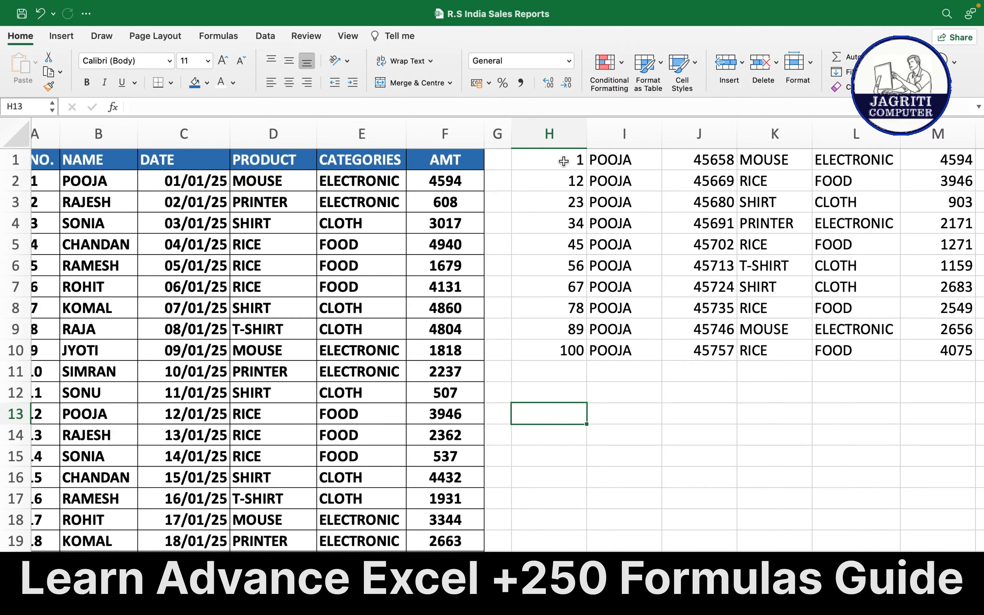
# Format the extracted records in H1:M10 with all borders, centred alignment and bold text.
pyautogui.moveTo(564, 161); pyautogui.dragTo(943, 358)
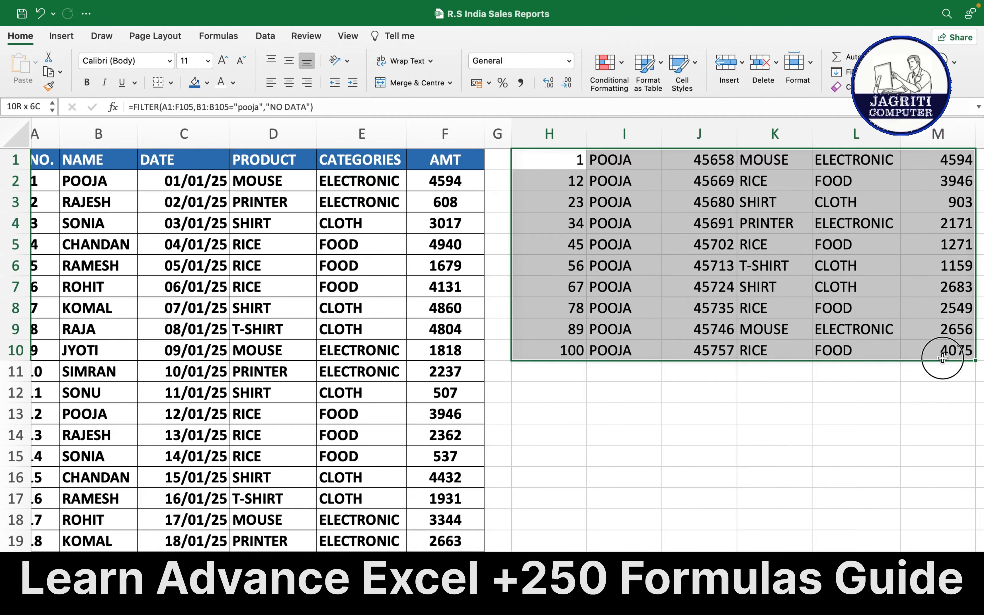
pyautogui.click(171, 83)
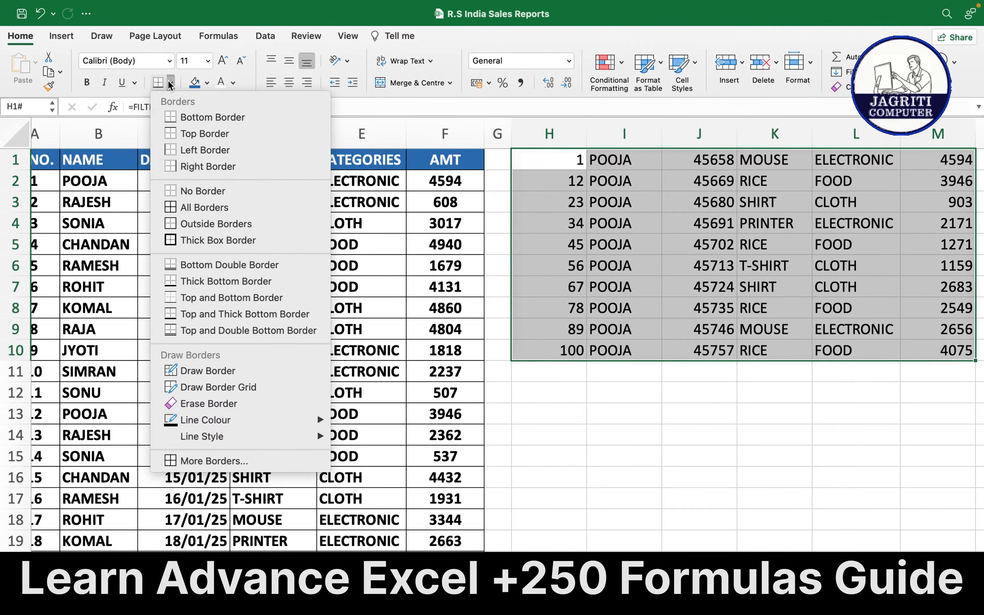
pyautogui.click(200, 207)
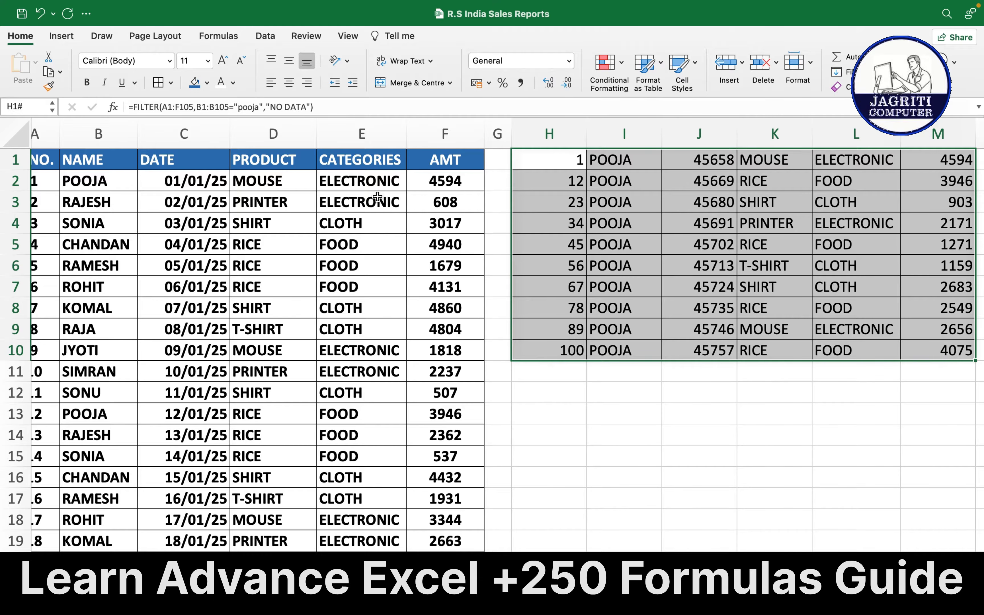
pyautogui.click(289, 83)
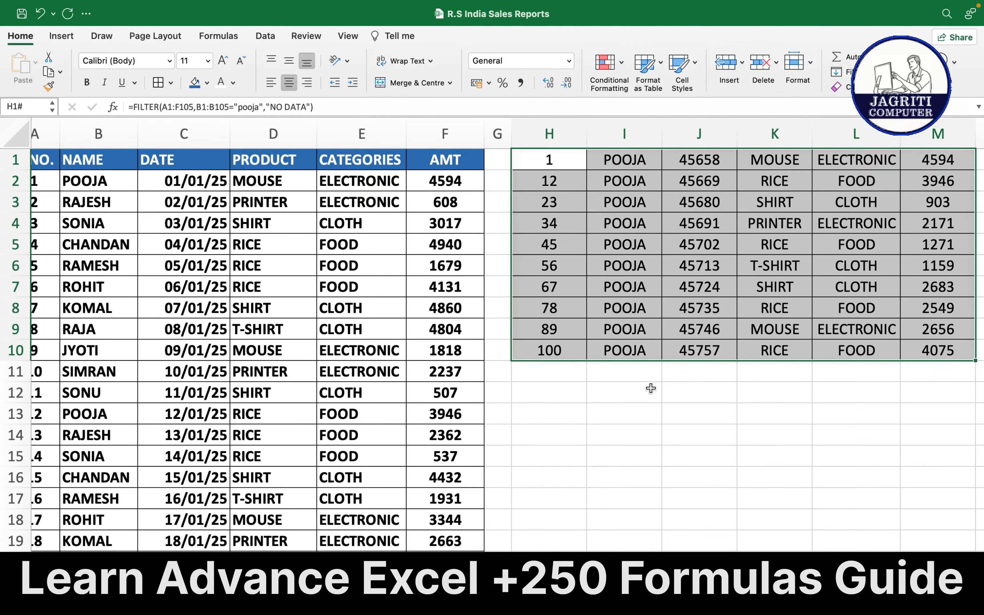
pyautogui.click(89, 84)
pyautogui.click(557, 397)
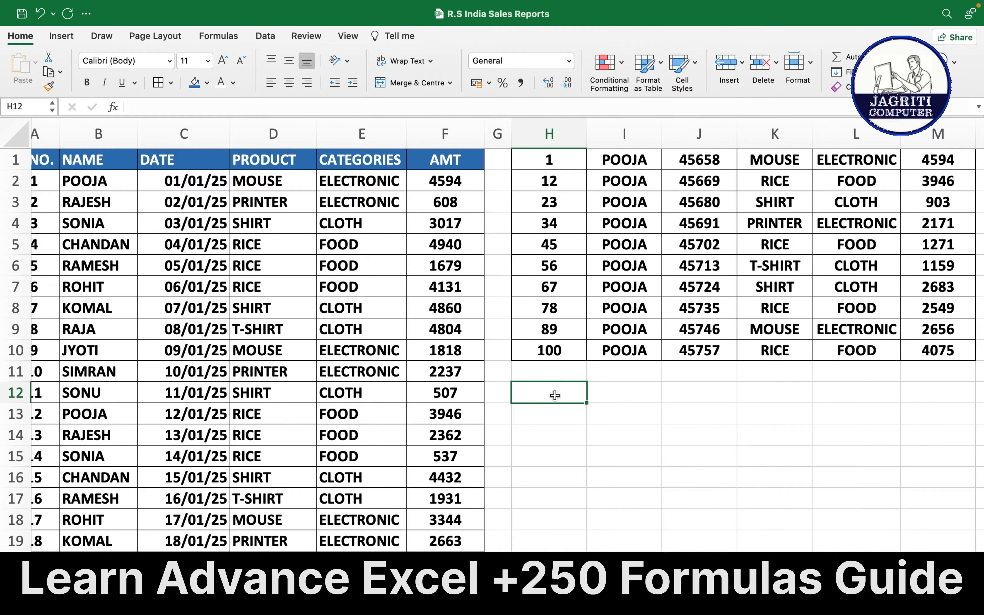
# Review the FILTER formula in H1 and the NAME and CATEGORIES columns of the sales table.
pyautogui.click(540, 160)
pyautogui.doubleClick(540, 160)
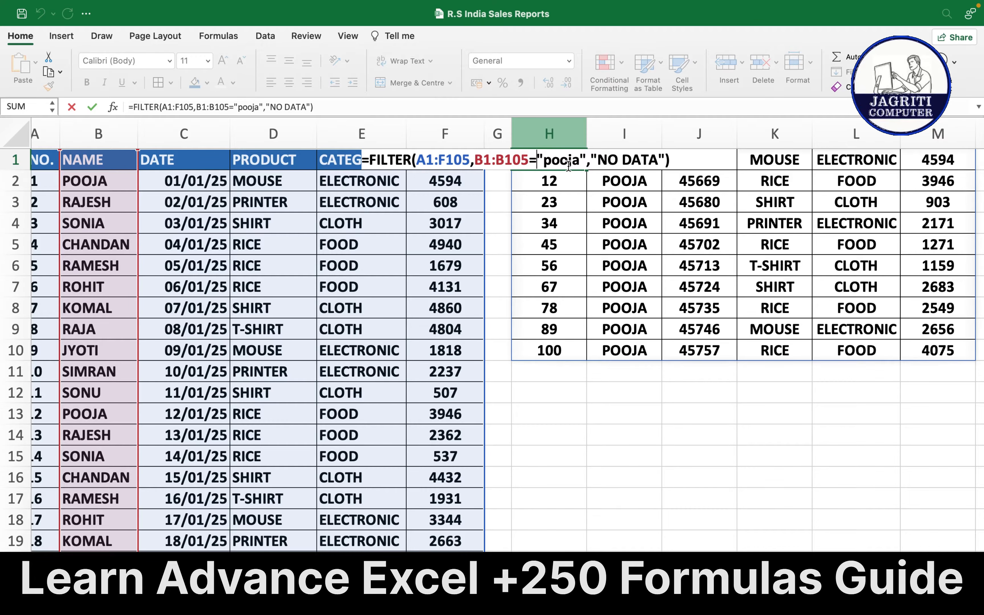
pyautogui.press('Return')
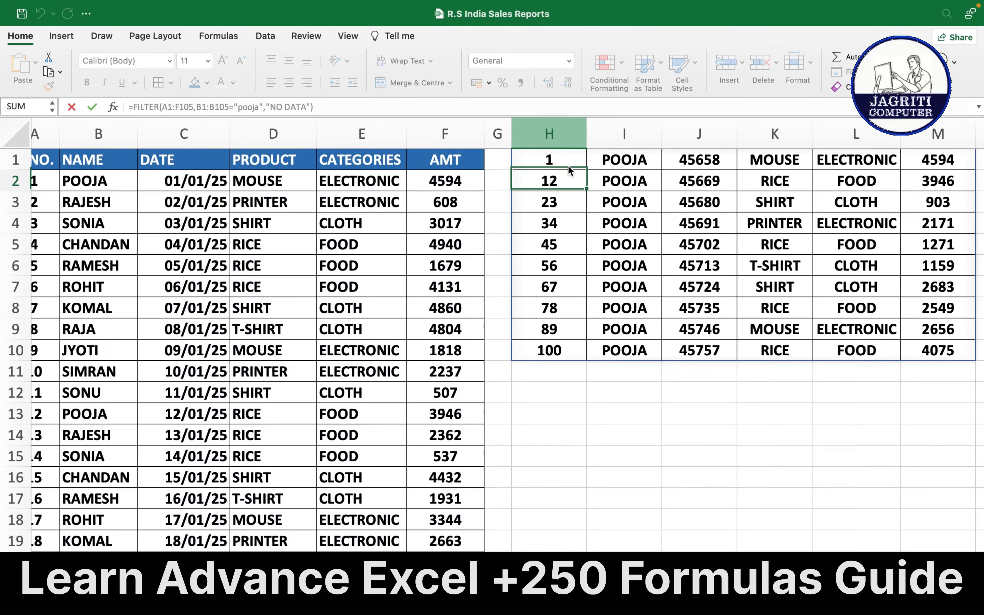
pyautogui.click(550, 393)
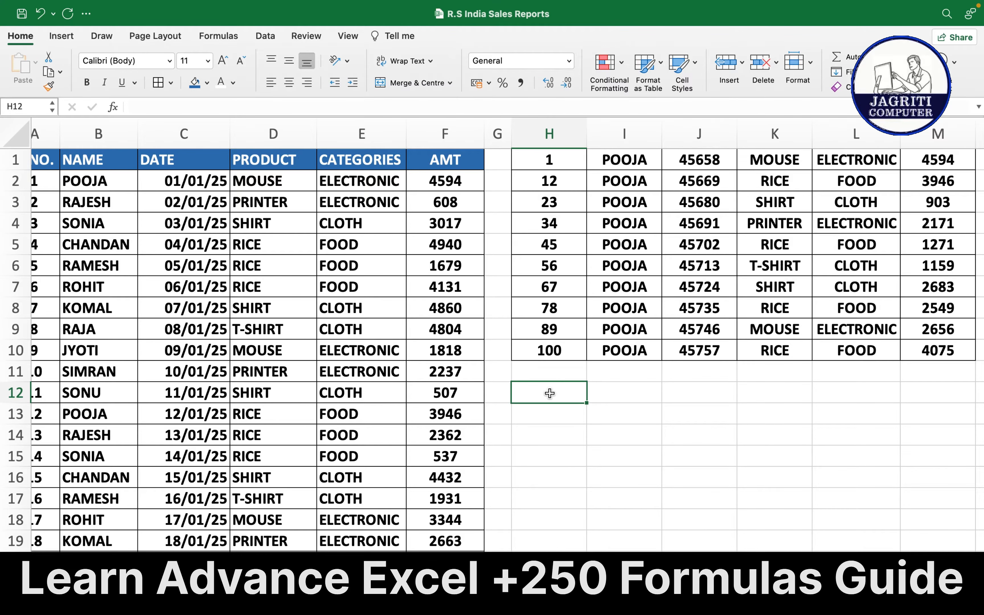
pyautogui.click(105, 144)
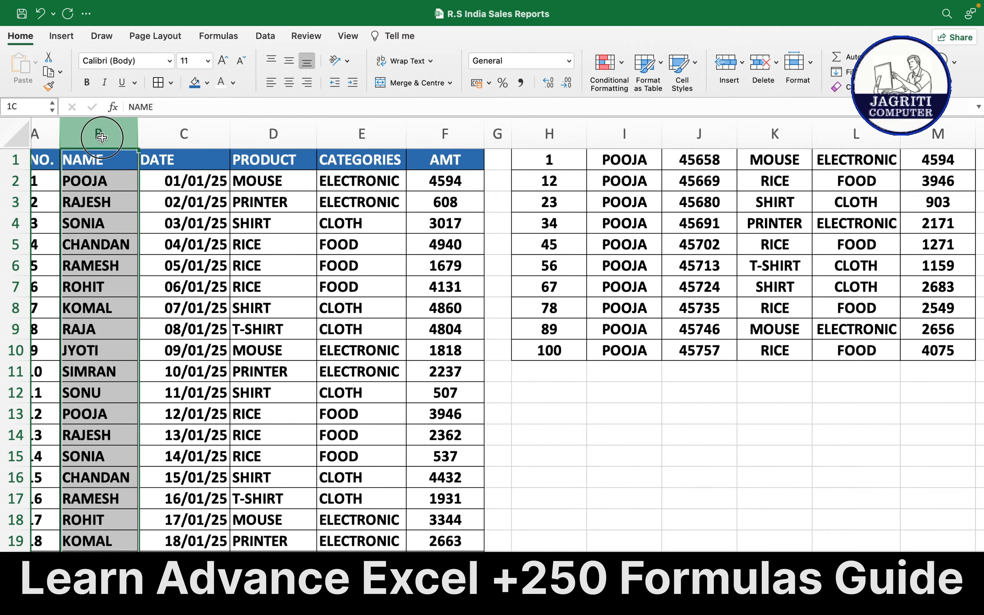
pyautogui.click(365, 138)
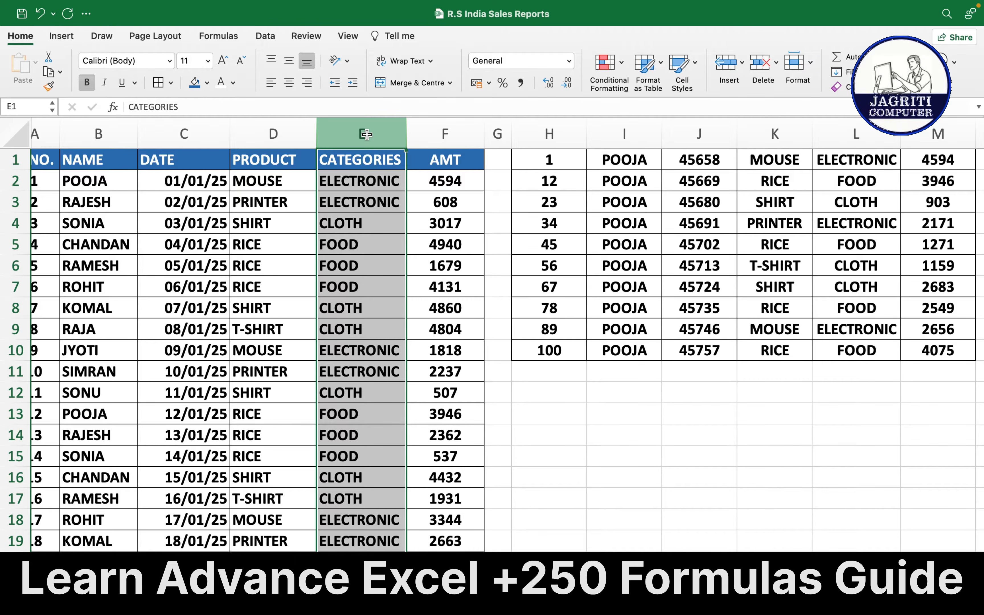
# Start a second FILTER formula in cell H12, below the extracted records.
pyautogui.click(553, 391)
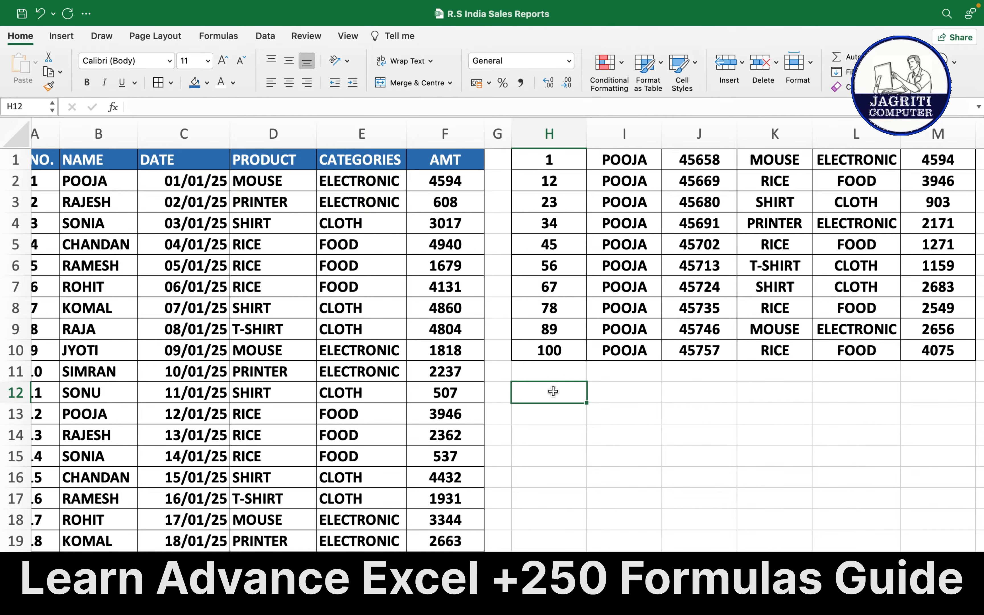
pyautogui.write('=')
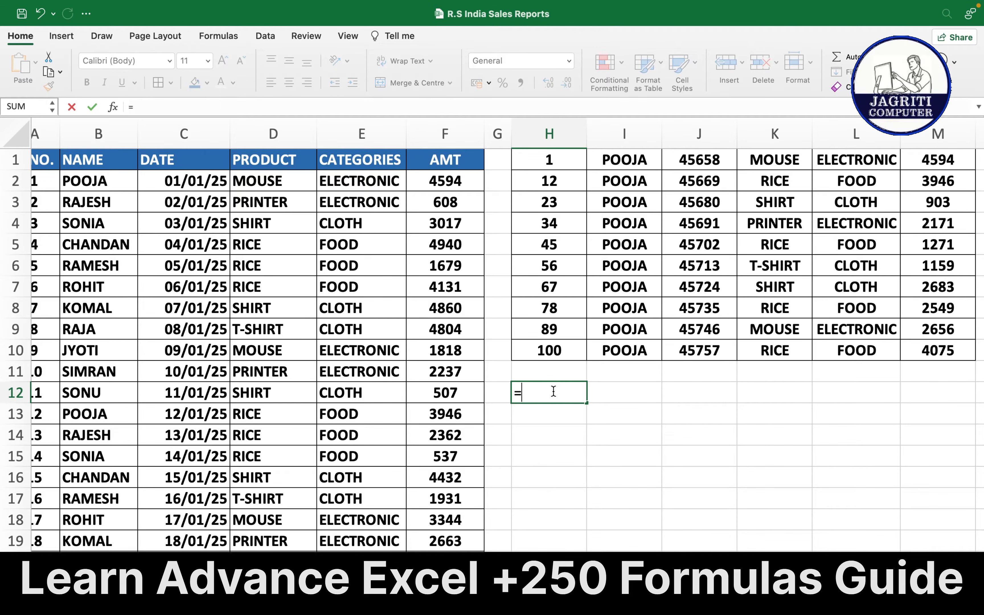
pyautogui.write('FIL')
pyautogui.press('Tab')
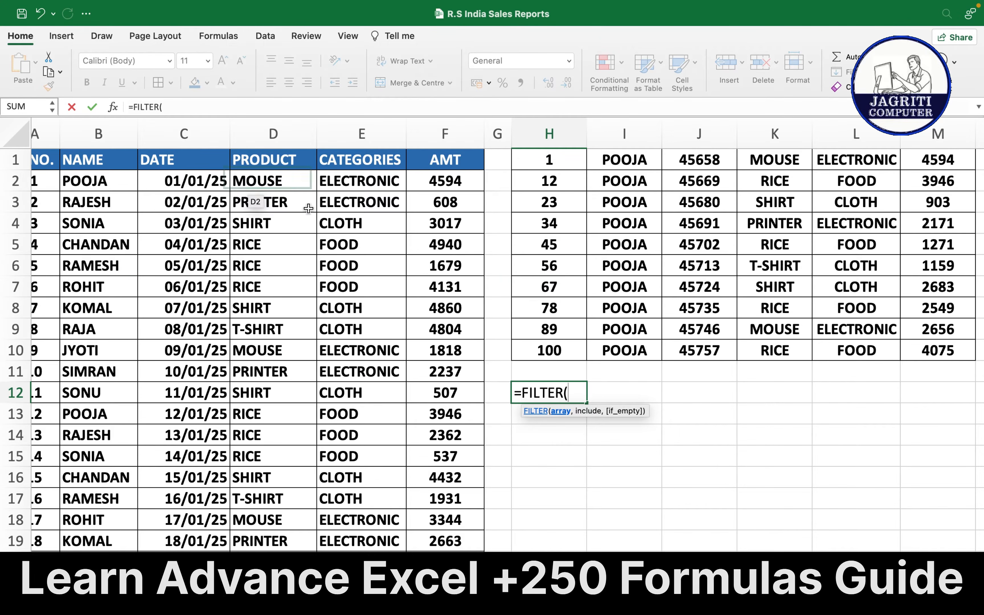
# Set the array of the FILTER formula in H12 to the whole sales table with headers, A1:F105.
pyautogui.click(43, 162)
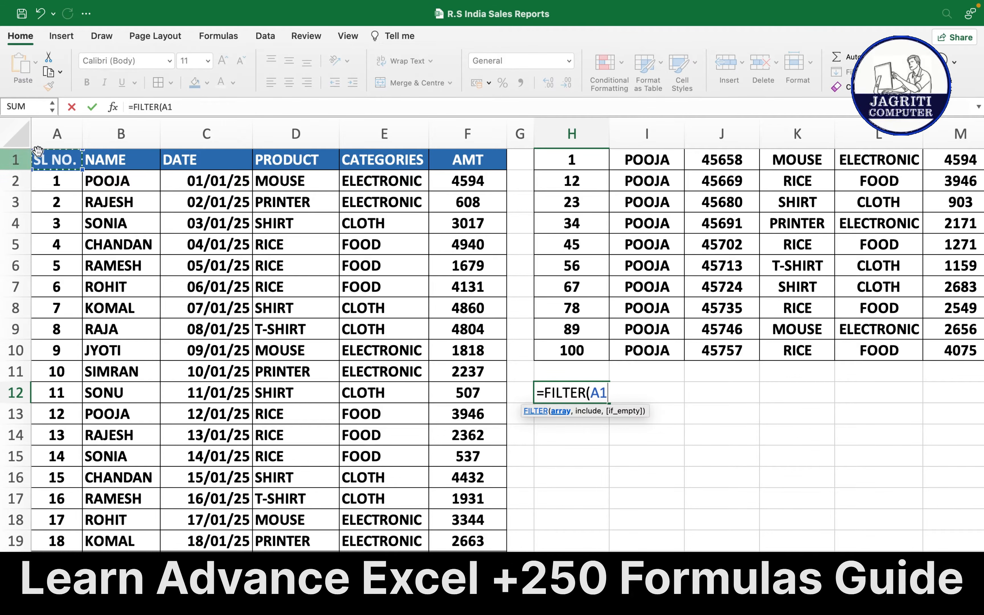
pyautogui.click(65, 161)
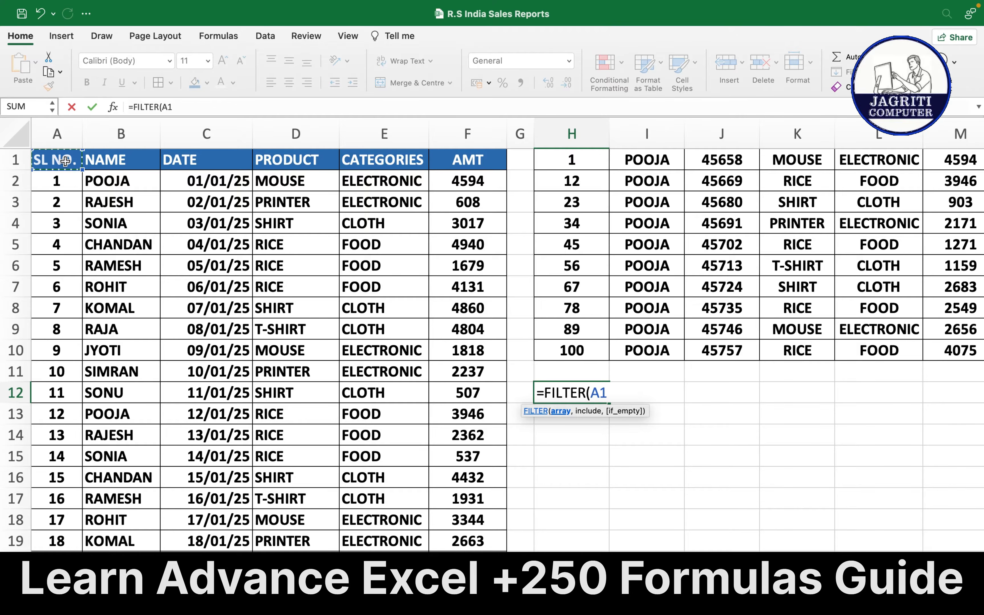
pyautogui.press('super+shift+Right')
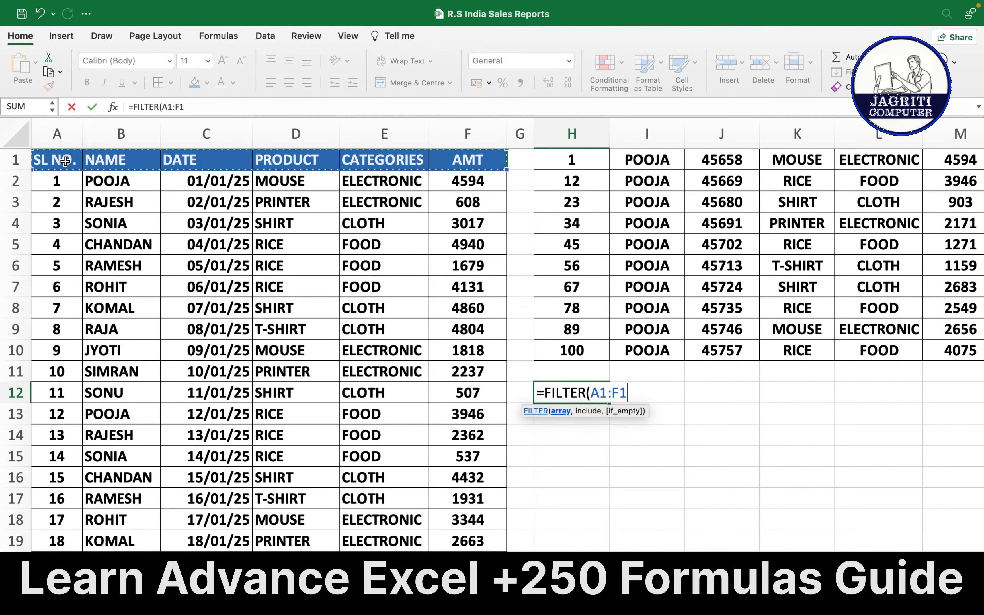
pyautogui.press('super+shift+Down')
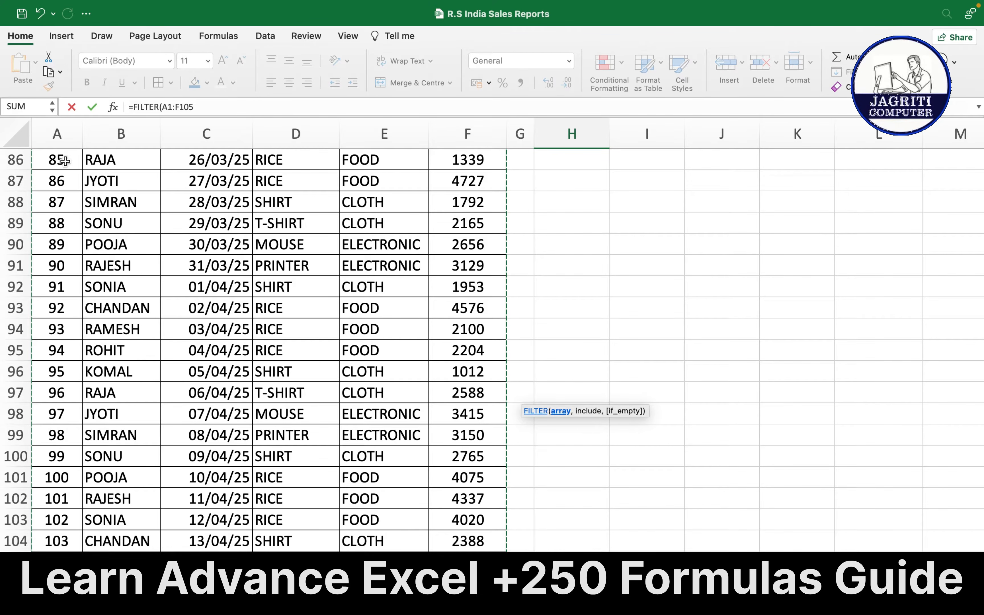
# Add a condition to the H12 formula that B1:B105 equals the same name as in the records in H1:M10.
pyautogui.write(',(')
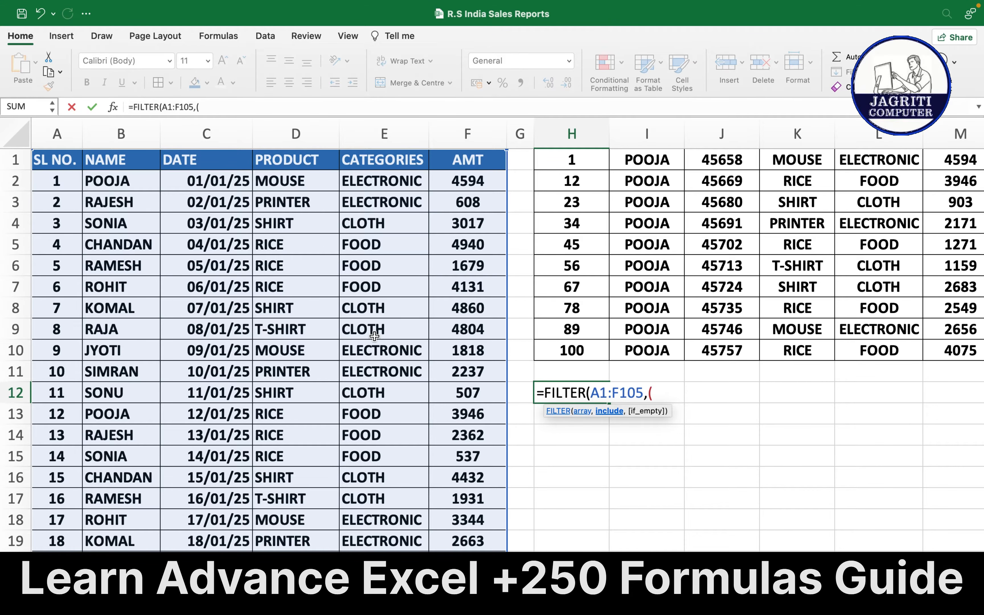
pyautogui.click(132, 160)
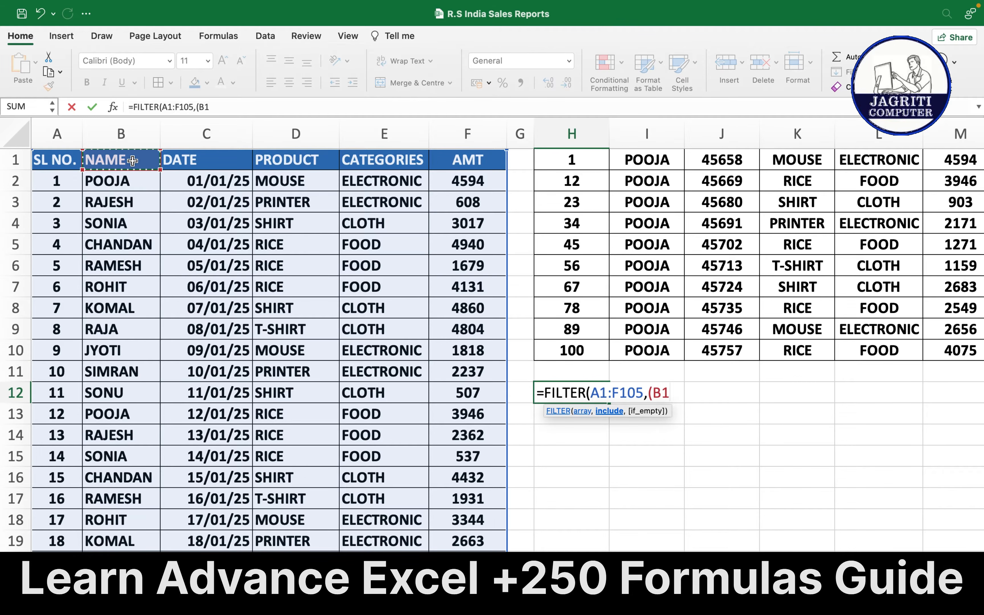
pyautogui.hotkey('ctrl', 'shift', 'Down')
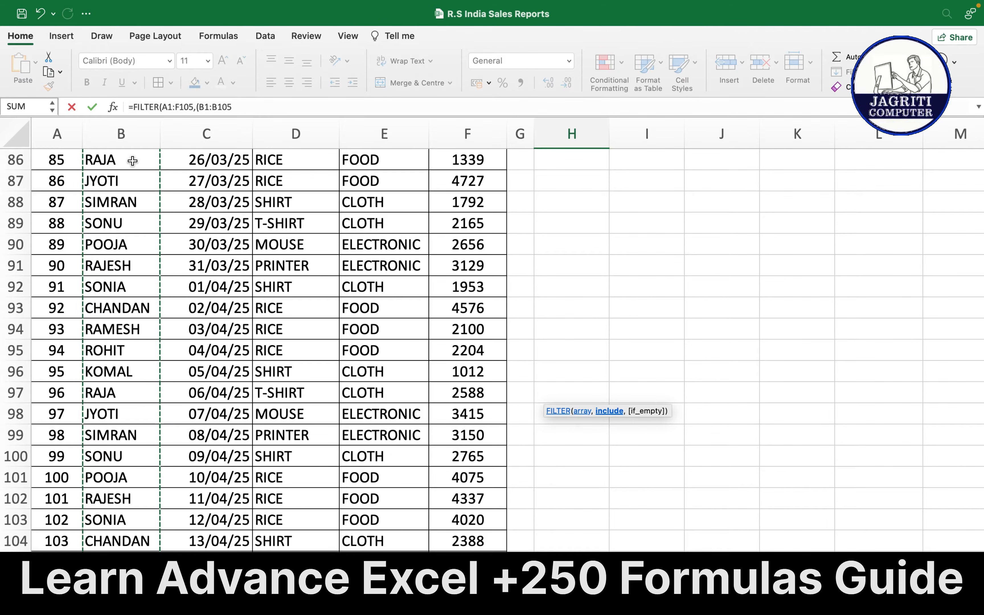
pyautogui.write('=')
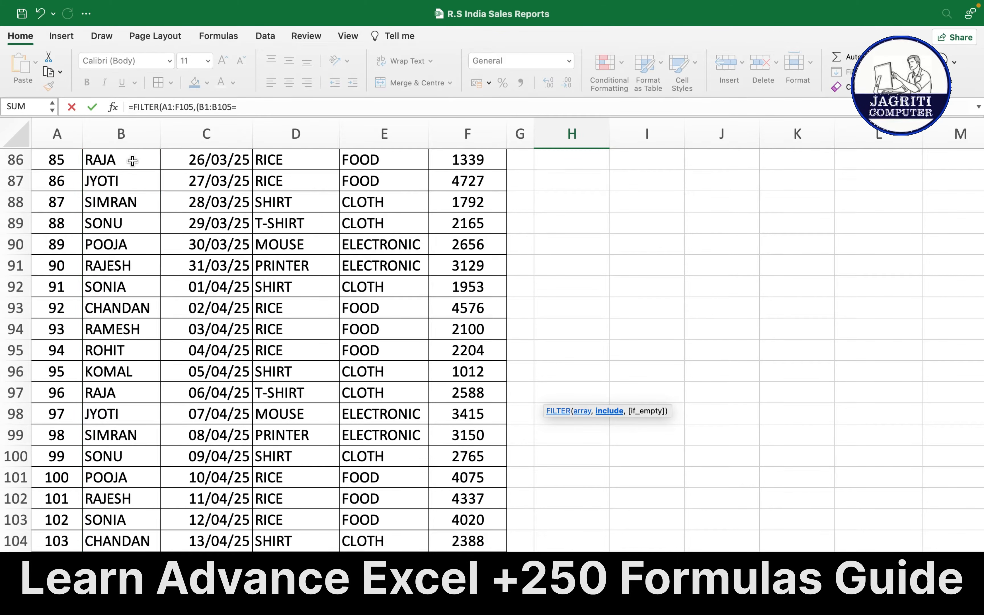
pyautogui.scroll(20, 132, 161)
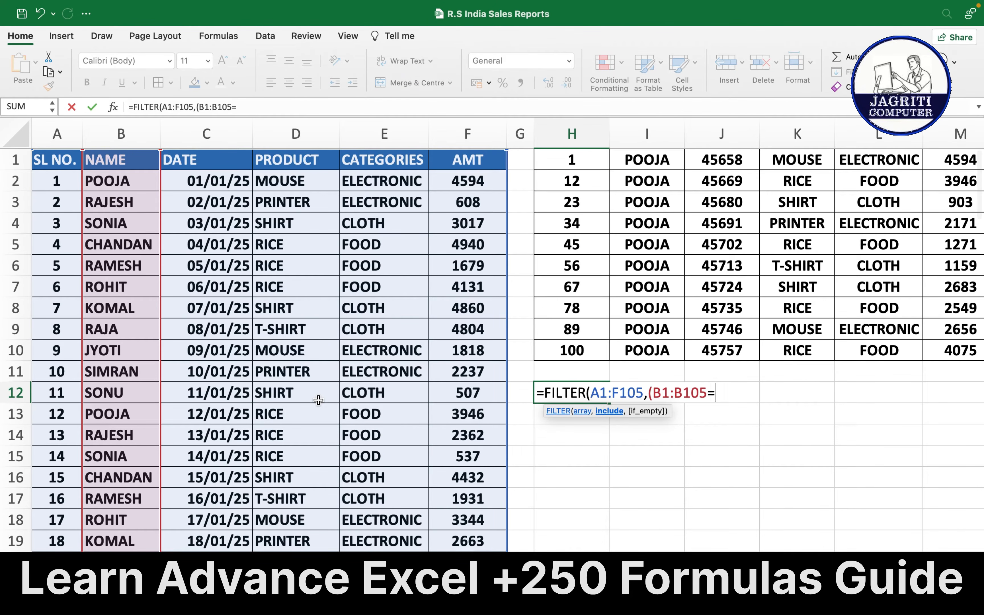
pyautogui.write('"POOJ')
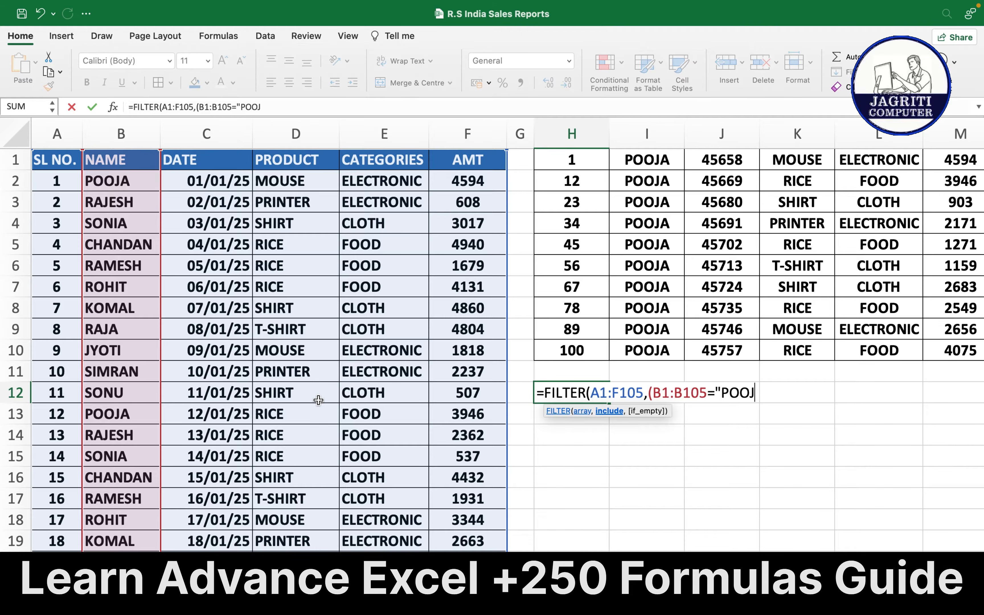
pyautogui.write('A"')
# Multiply the name condition in H12 by a second condition that the categories in E1:E105 equal "ELECTRONIC".
pyautogui.write('(')
pyautogui.click(380, 160)
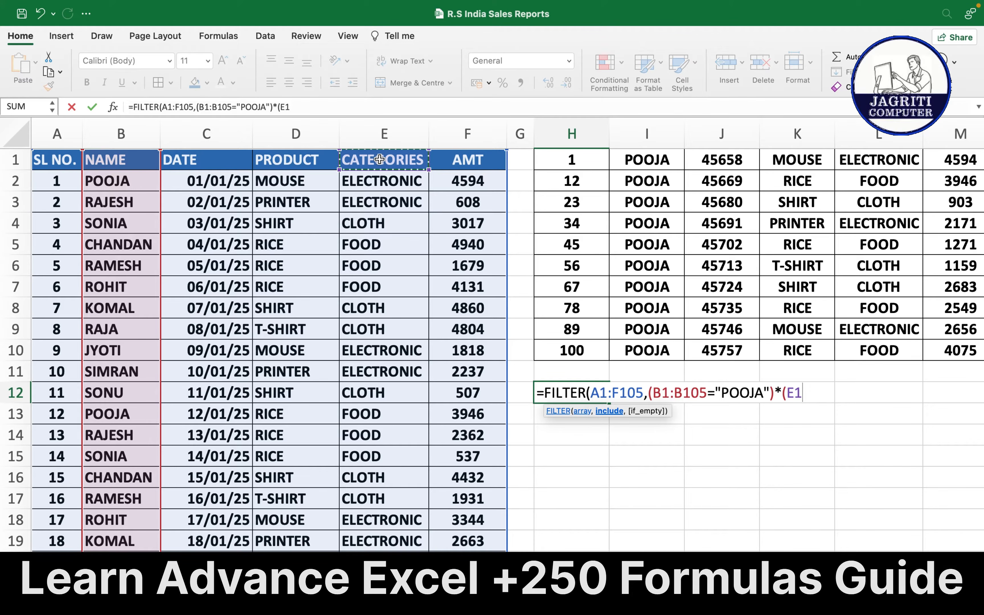
pyautogui.hotkey('ctrl', 'shift', 'Down')
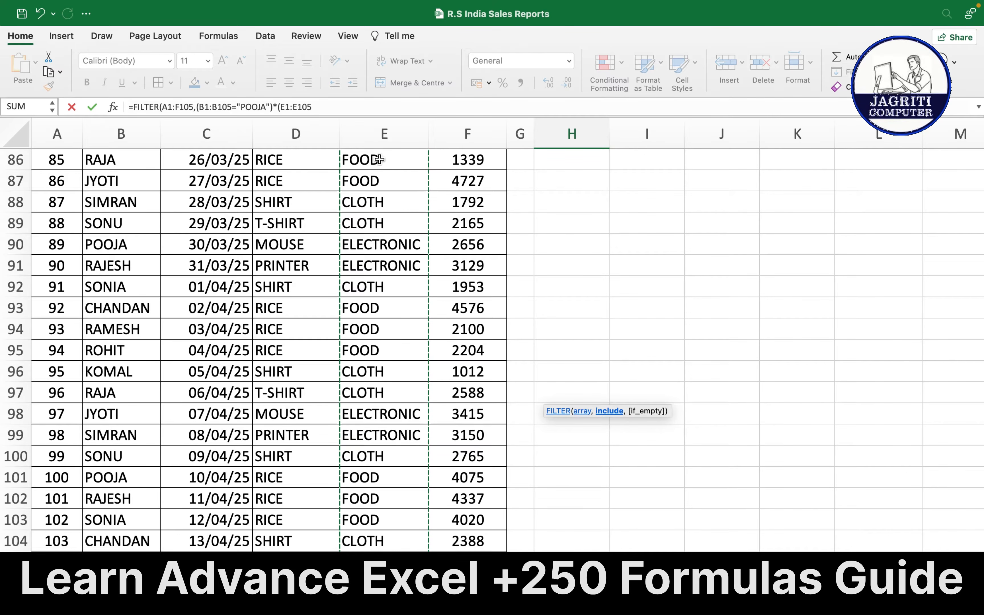
pyautogui.write('=')
pyautogui.scroll(20, 380, 159)
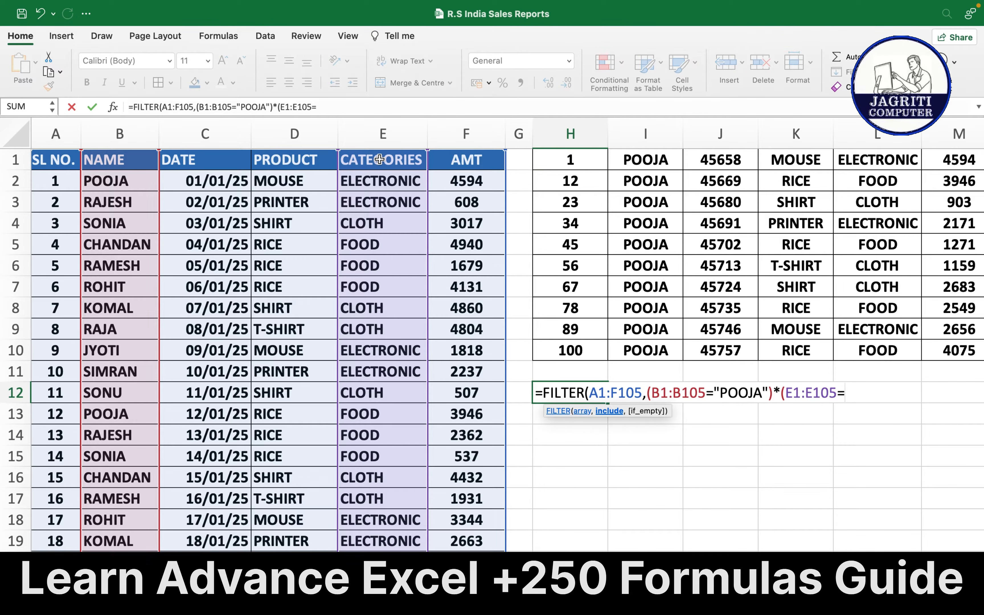
pyautogui.write('"')
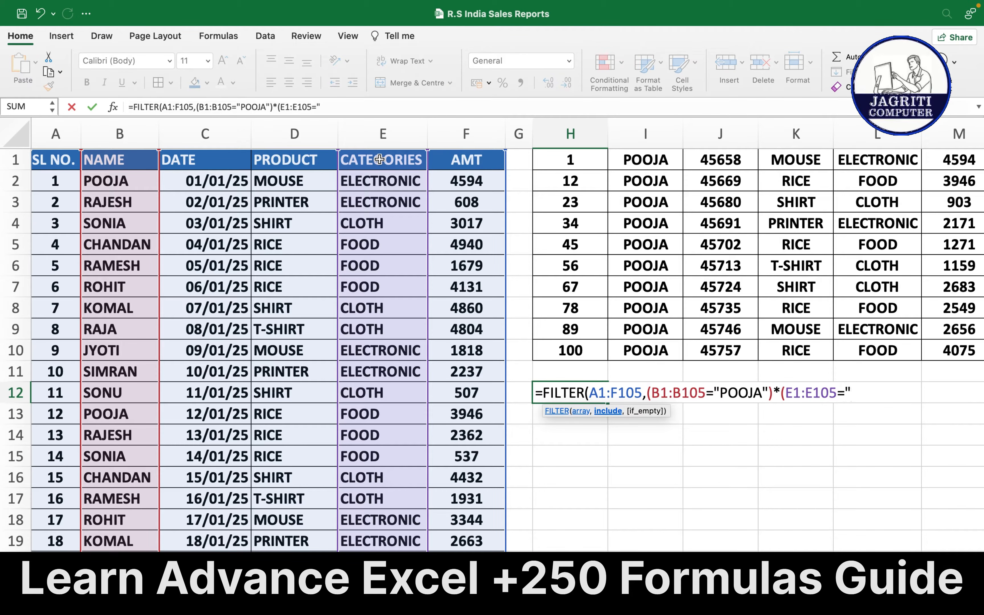
pyautogui.write('ELECTRONIC')
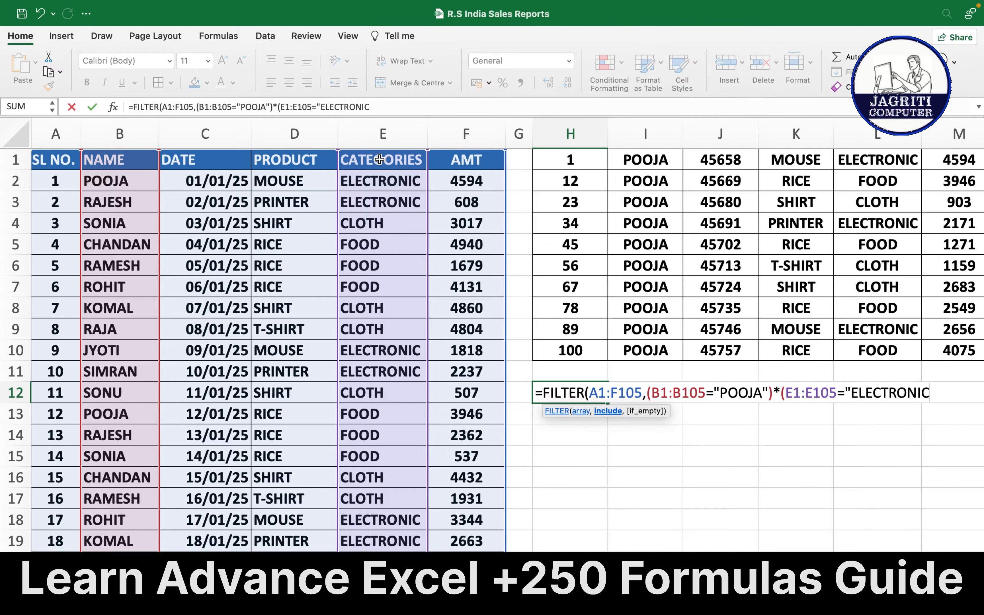
pyautogui.write('")')
# Set the if_empty argument of the H12 formula to "NO DATA" and enter the formula.
pyautogui.write(',')
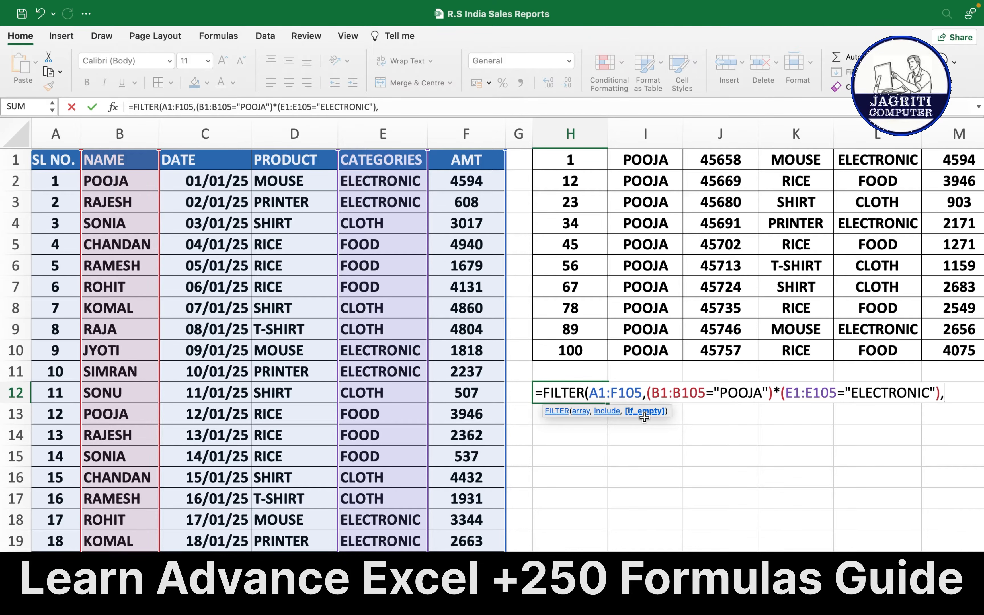
pyautogui.write('"NOT')
pyautogui.press('BackSpace')
pyautogui.write('DATA')
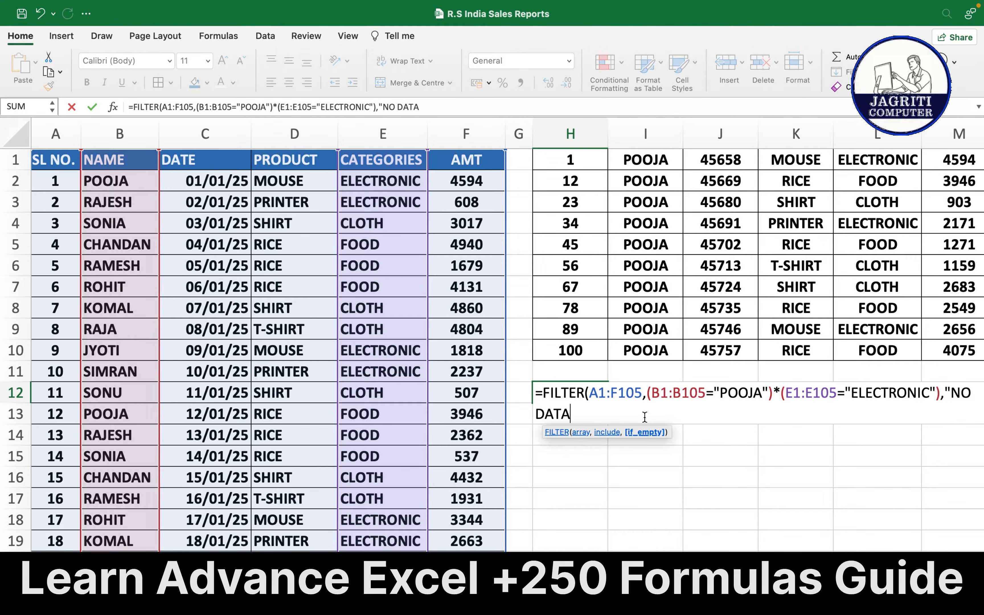
pyautogui.write('")')
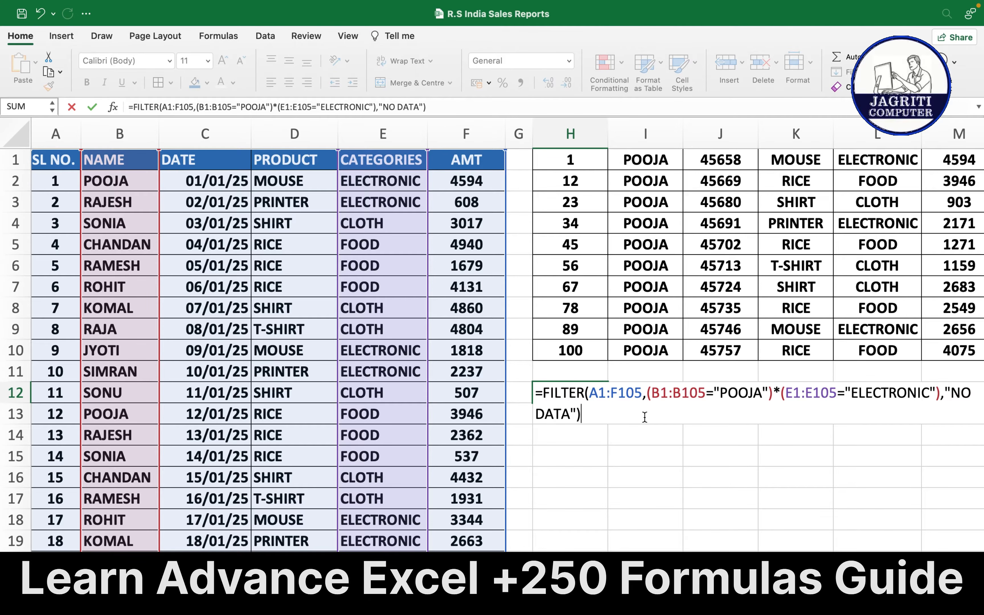
pyautogui.press('Return')
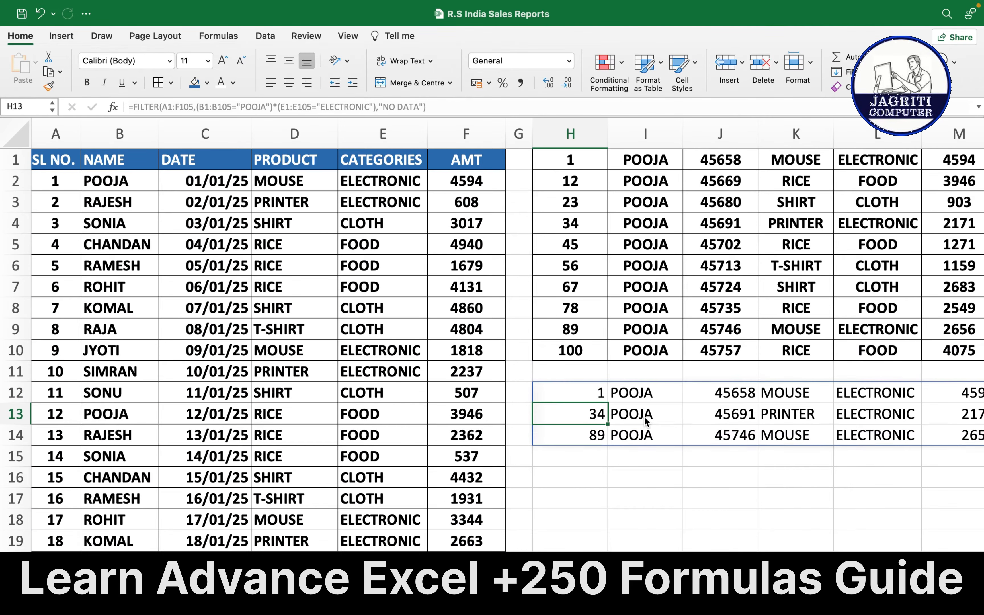
# Format the extracted records in H12:M14 with all borders, bold text and centred alignment, and widen column L slightly.
pyautogui.hscroll(2, 789, 471)
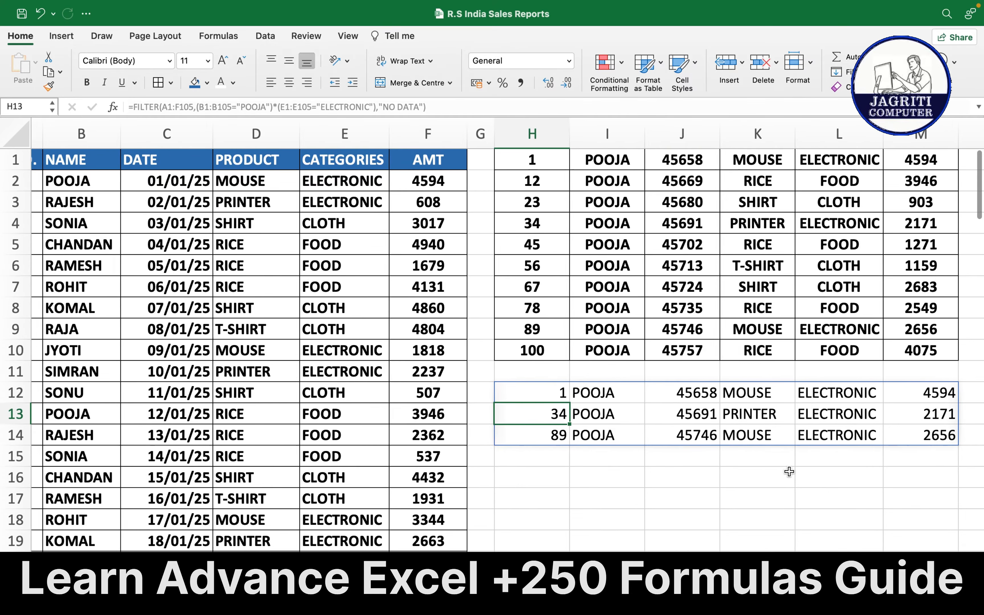
pyautogui.hscroll(1, 789, 471)
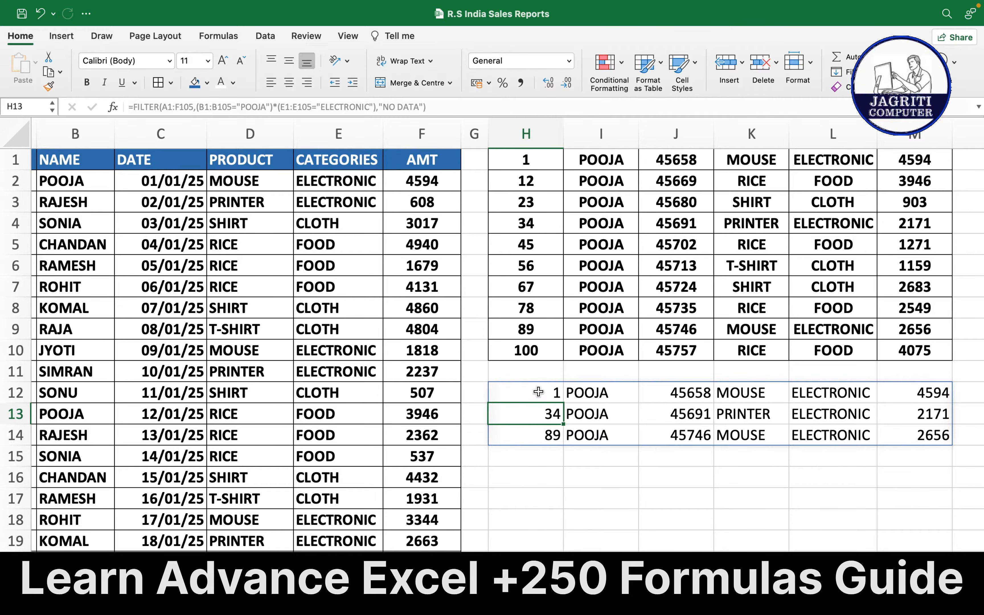
pyautogui.moveTo(538, 392)
pyautogui.mouseDown()
pyautogui.moveTo(808, 419)
pyautogui.moveTo(893, 446)
pyautogui.moveTo(890, 424)
pyautogui.moveTo(889, 435)
pyautogui.mouseUp()
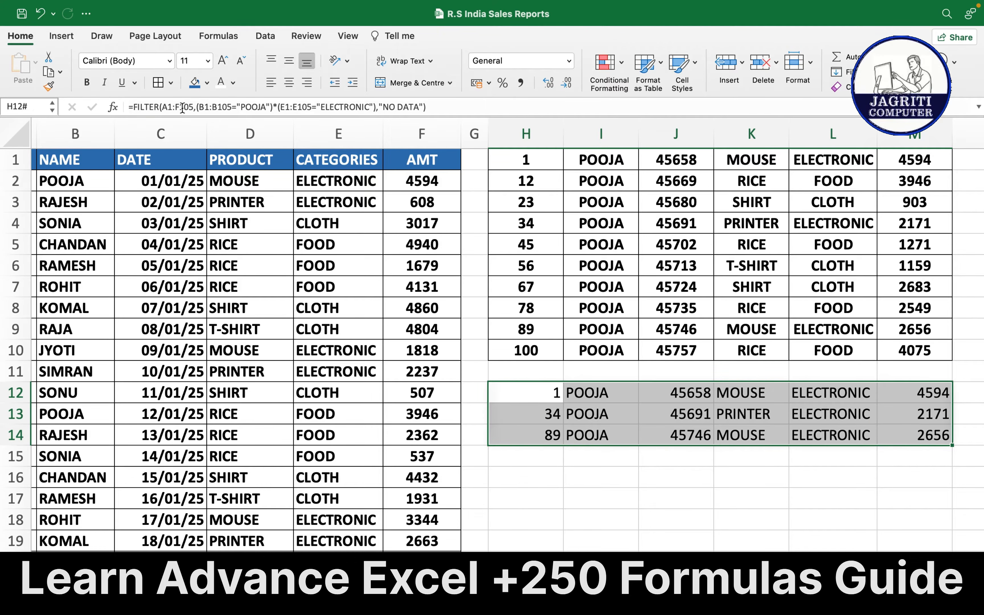
pyautogui.click(158, 84)
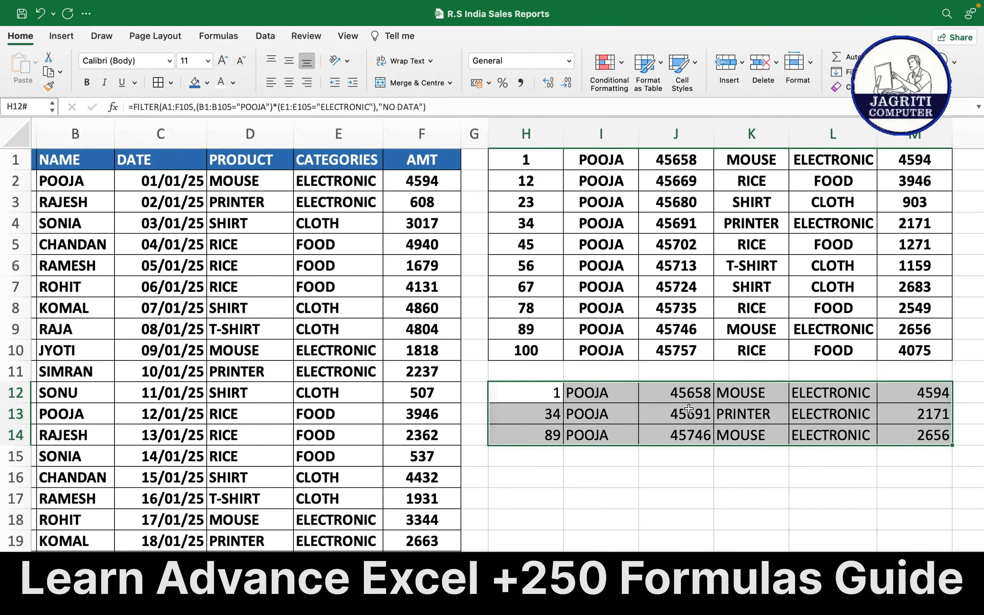
pyautogui.moveTo(876, 139); pyautogui.dragTo(889, 138)
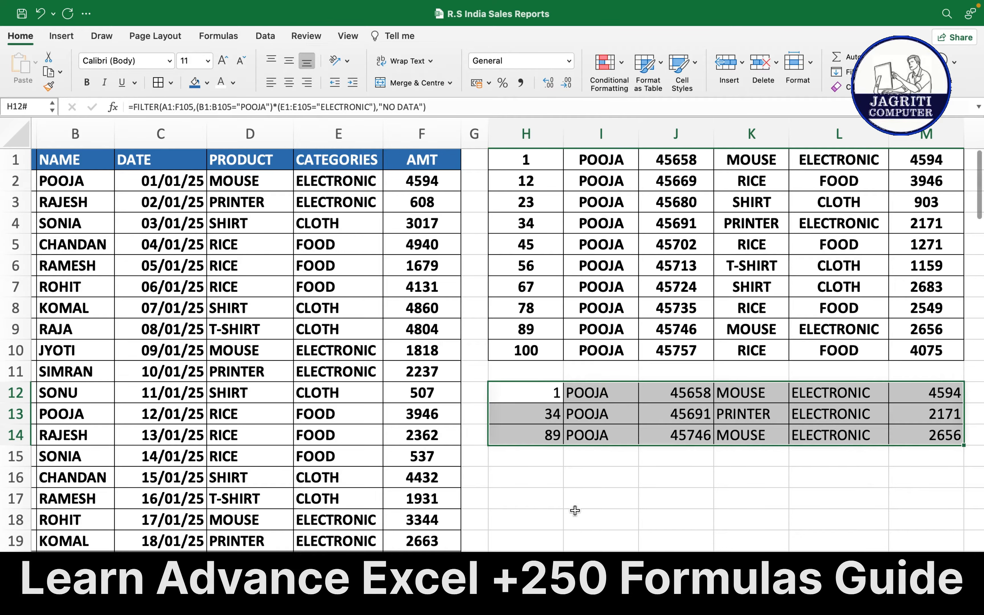
pyautogui.click(87, 82)
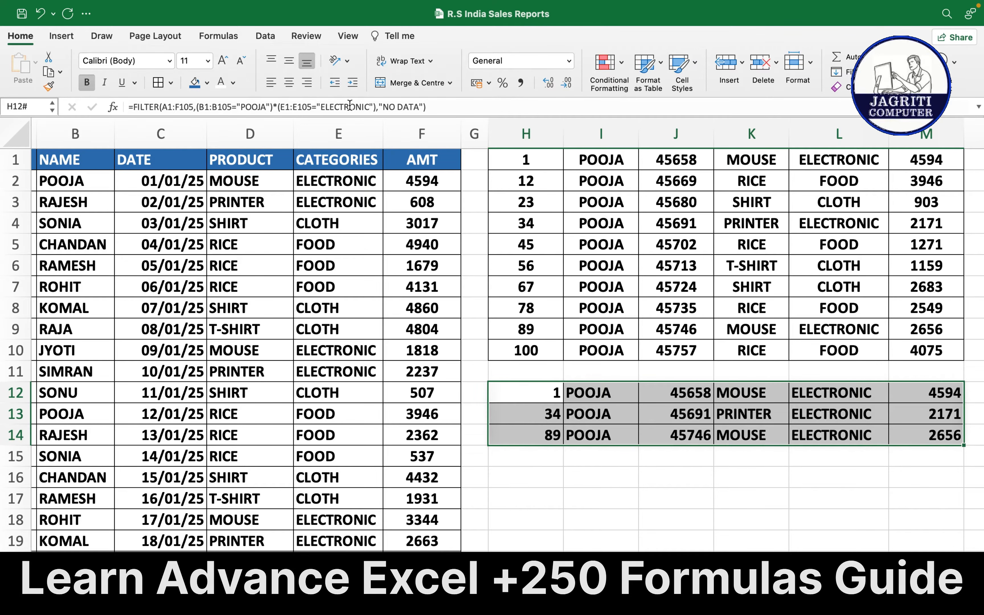
pyautogui.click(289, 84)
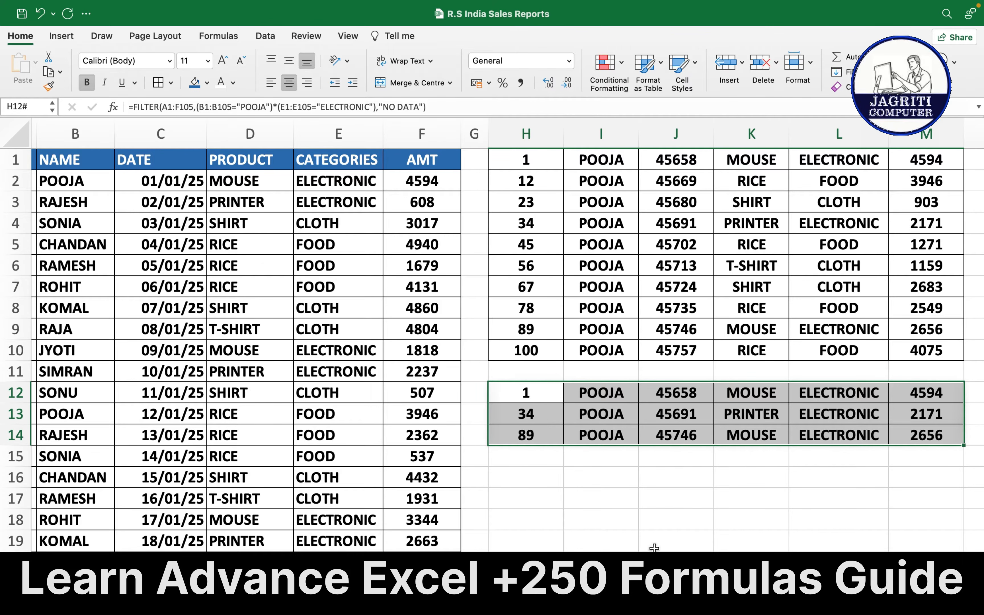
# Start a third FILTER formula in cell H16, below the second set of extracted records.
pyautogui.click(522, 483)
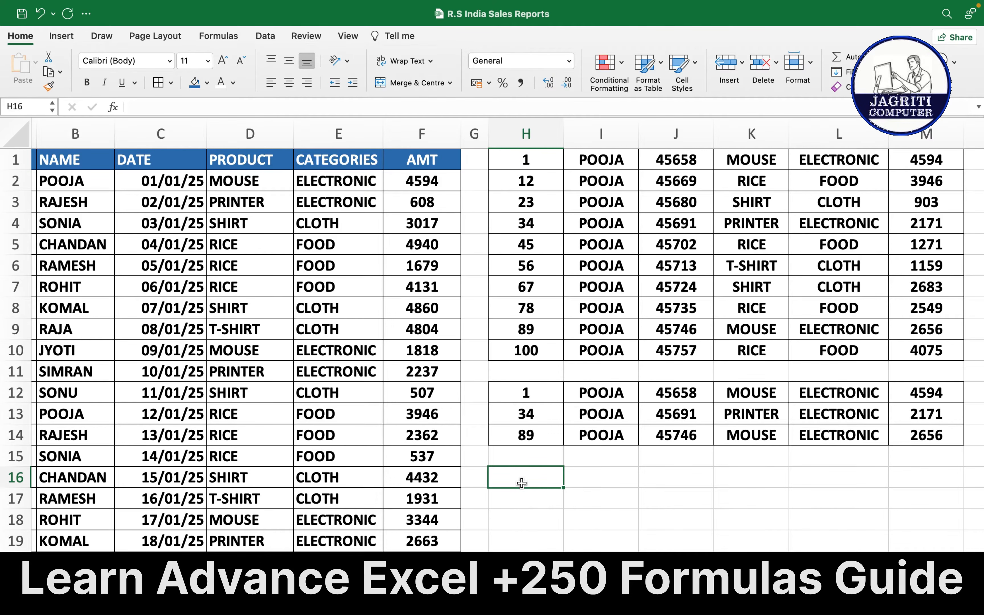
pyautogui.write('=')
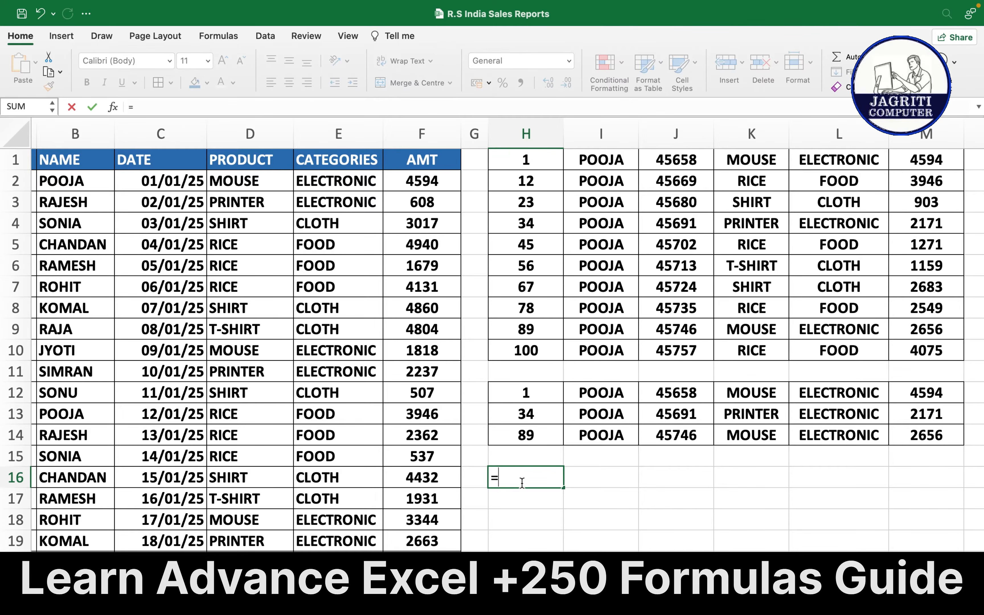
pyautogui.write('FIL')
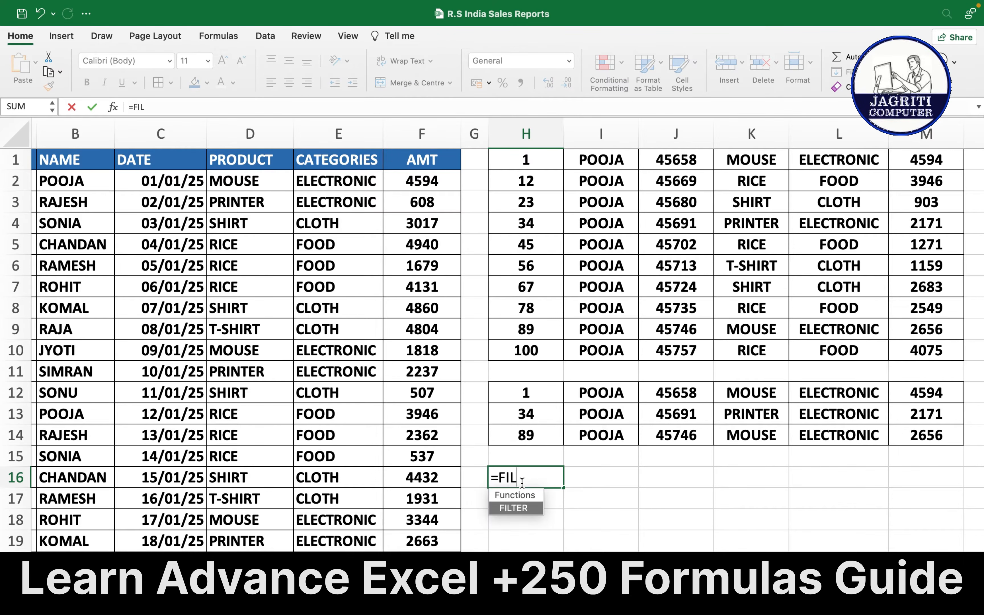
pyautogui.press('Tab')
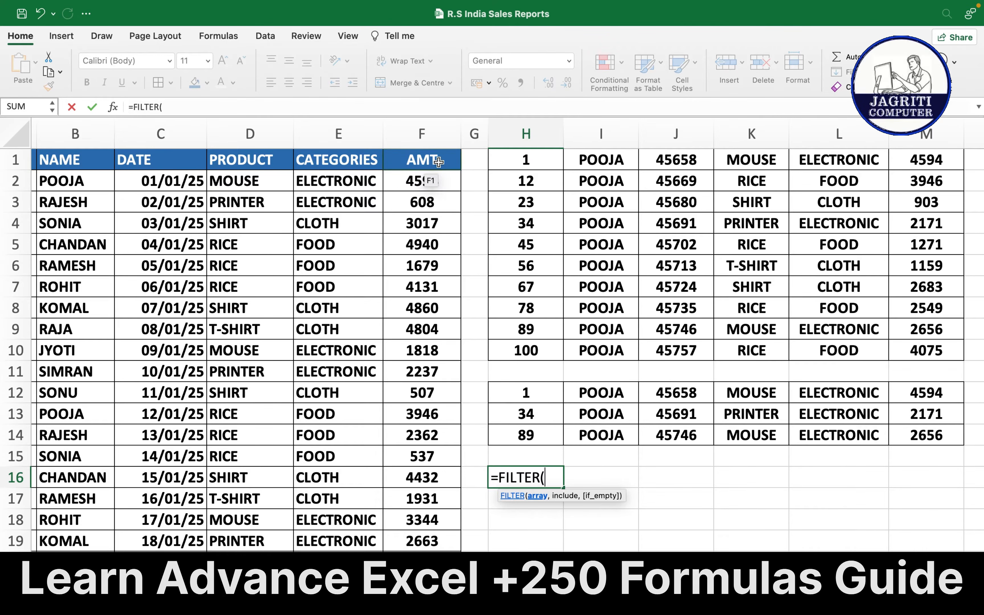
# Set the array of the FILTER formula in H16 to the whole sales table with headers, A1:F105.
pyautogui.click(423, 160)
pyautogui.press('Left')
pyautogui.press('Left')
pyautogui.press('Left')
pyautogui.press('Left')
pyautogui.press('Left')
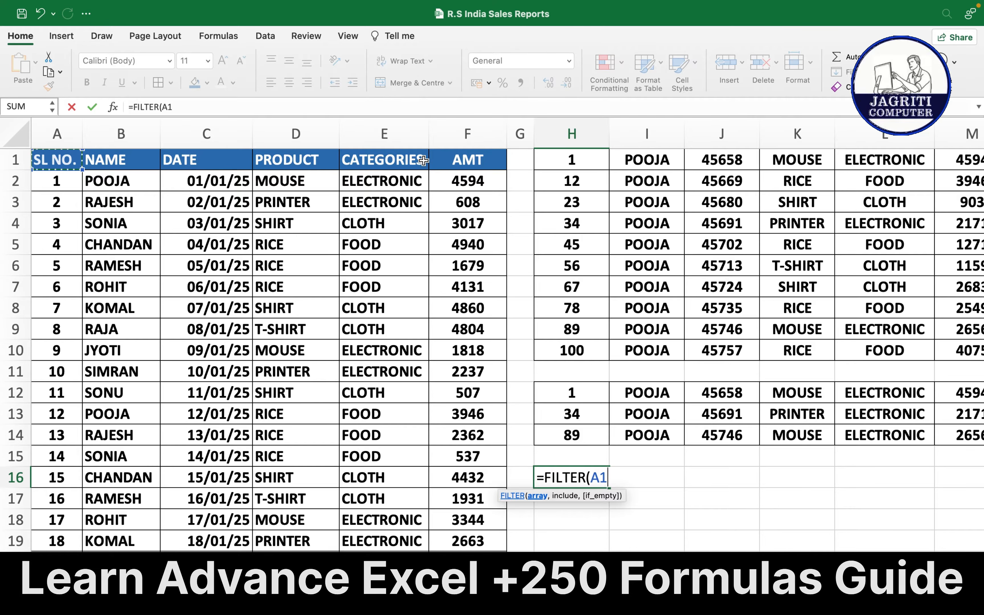
pyautogui.hotkey('ctrl', 'shift', 'Right')
pyautogui.hotkey('ctrl', 'shift', 'Down')
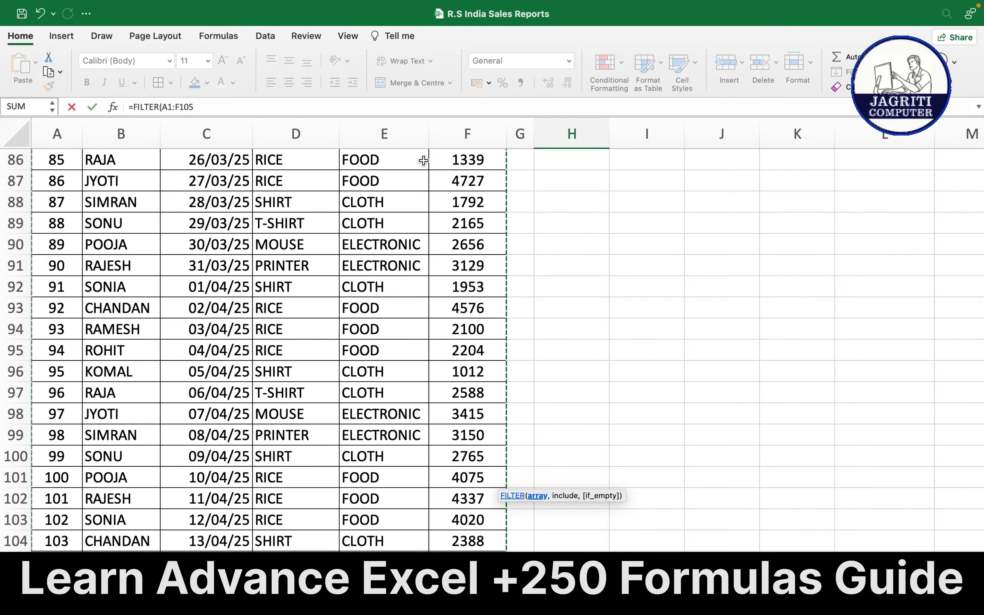
# Set the first include condition of the H16 formula to B1:B105 equal to the name used in the earlier formulas, multiplied by a second condition.
pyautogui.write(',')
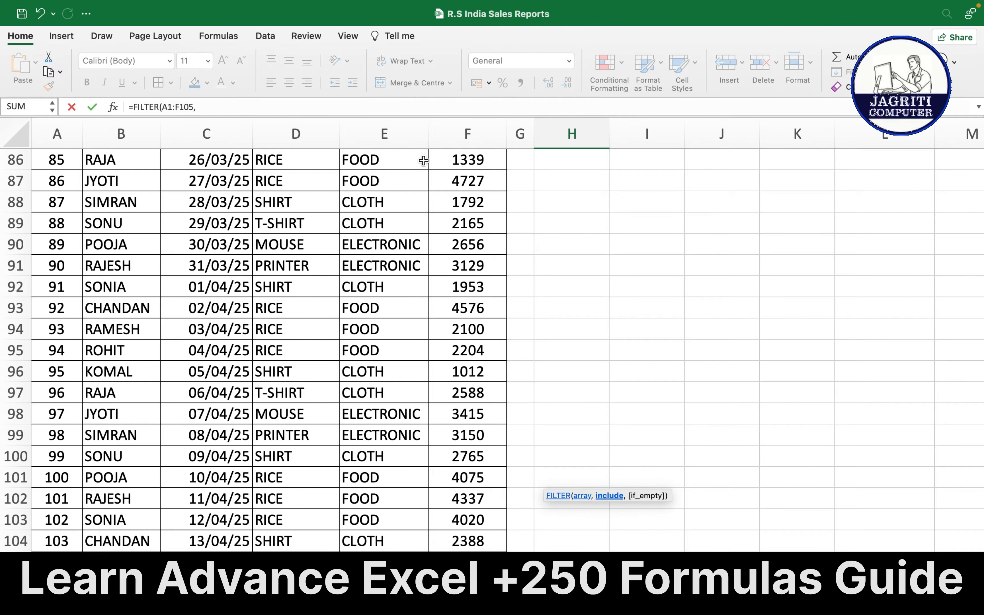
pyautogui.scroll(20, 424, 161)
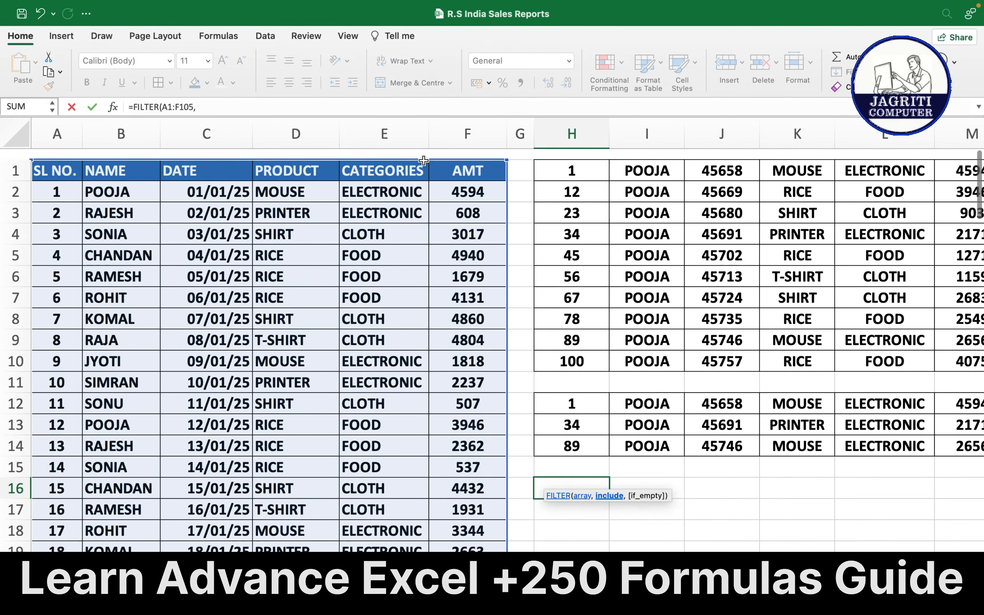
pyautogui.scroll(-2, 424, 160)
pyautogui.hscroll(1, 424, 160)
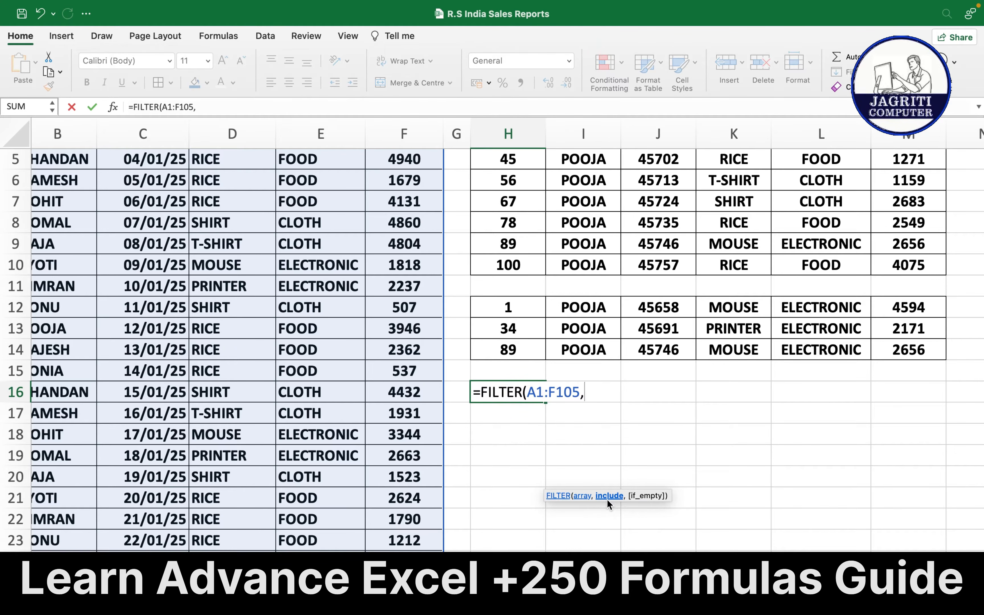
pyautogui.write('(')
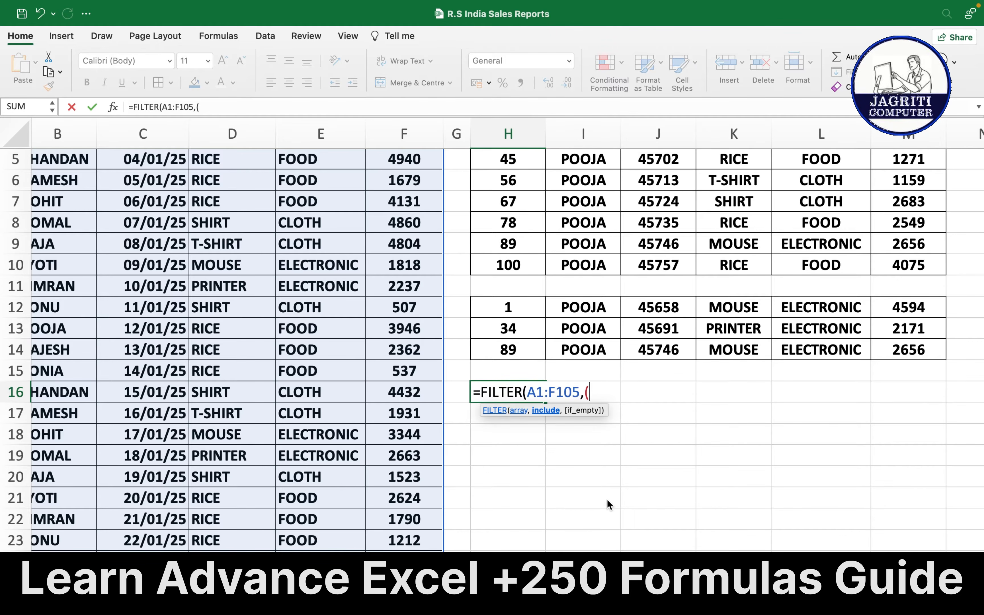
pyautogui.hscroll(-2, 330, 341)
pyautogui.scroll(4, 331, 341)
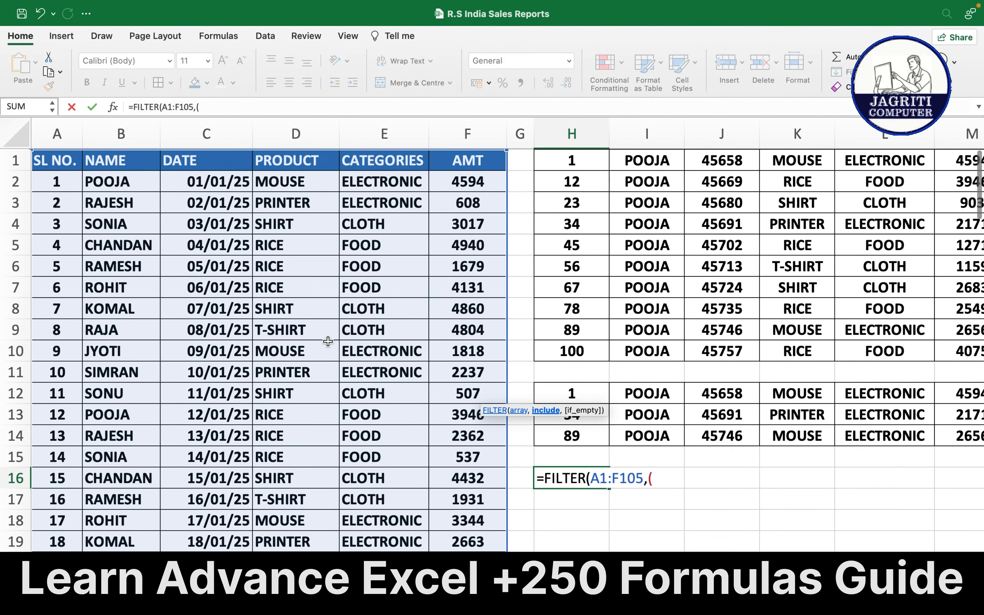
pyautogui.click(113, 160)
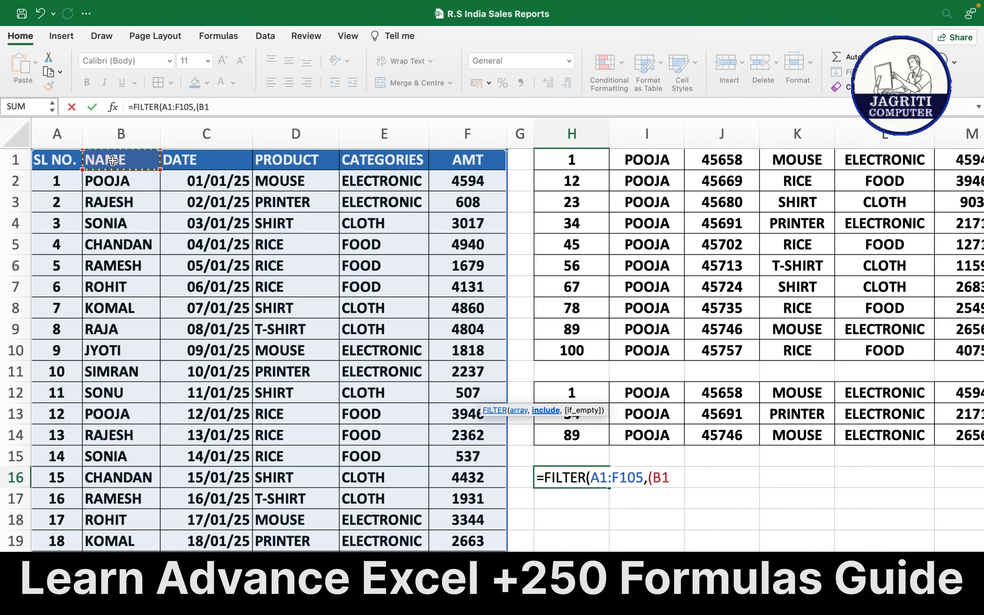
pyautogui.hotkey('ctrl', 'shift', 'Down')
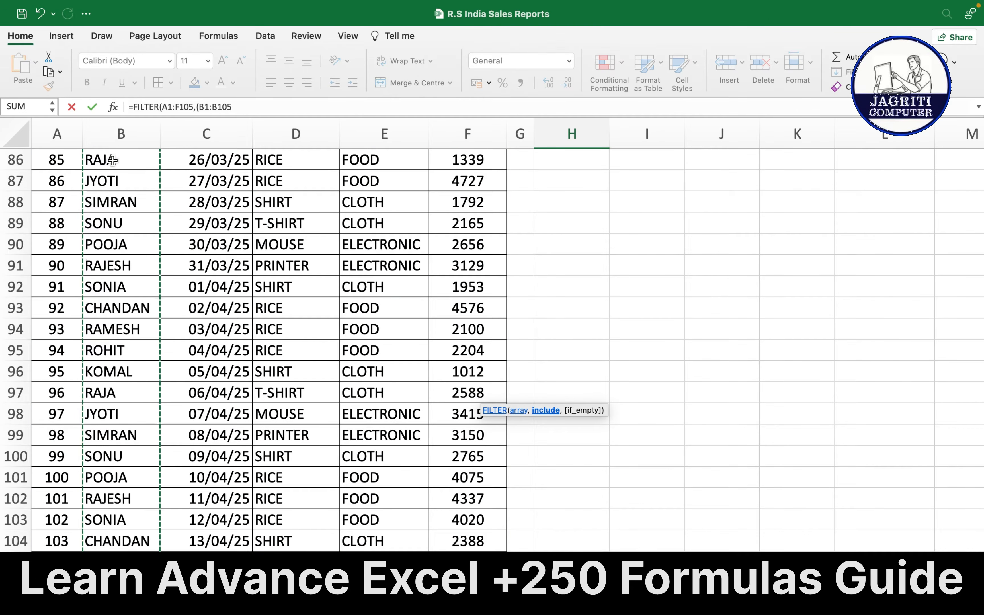
pyautogui.write('=')
pyautogui.scroll(20, 113, 159)
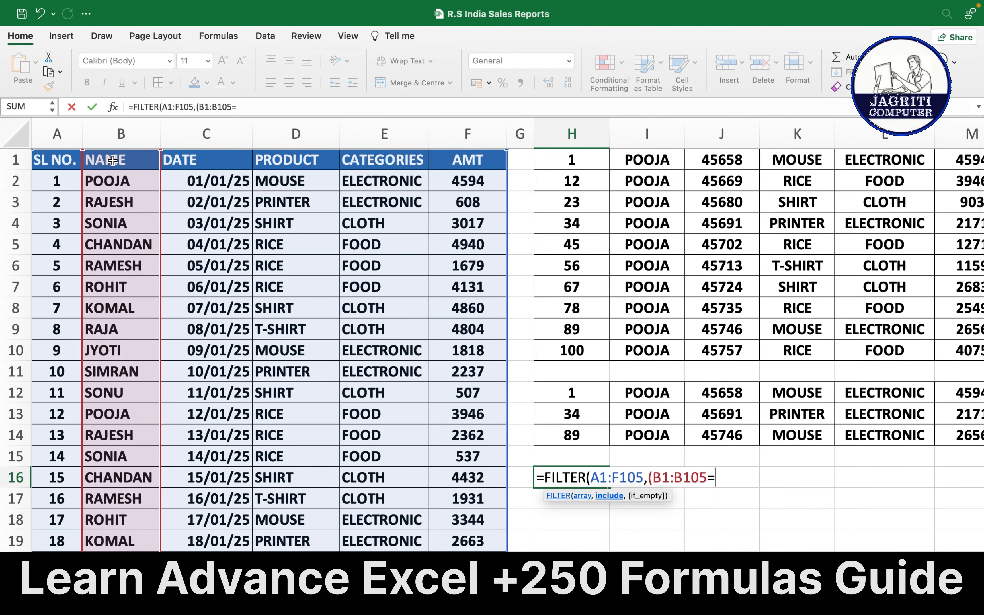
pyautogui.write('"POOJA')
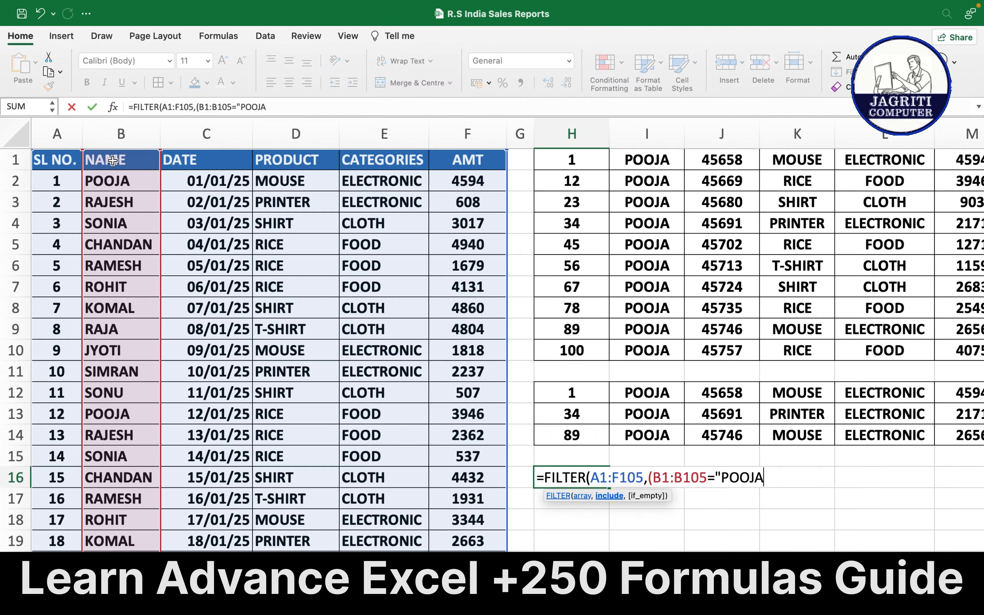
pyautogui.write('")*(')
# Set the second include condition to E1:E105="ELECTRONIC" and multiply it by a third bracketed condition.
pyautogui.click(385, 162)
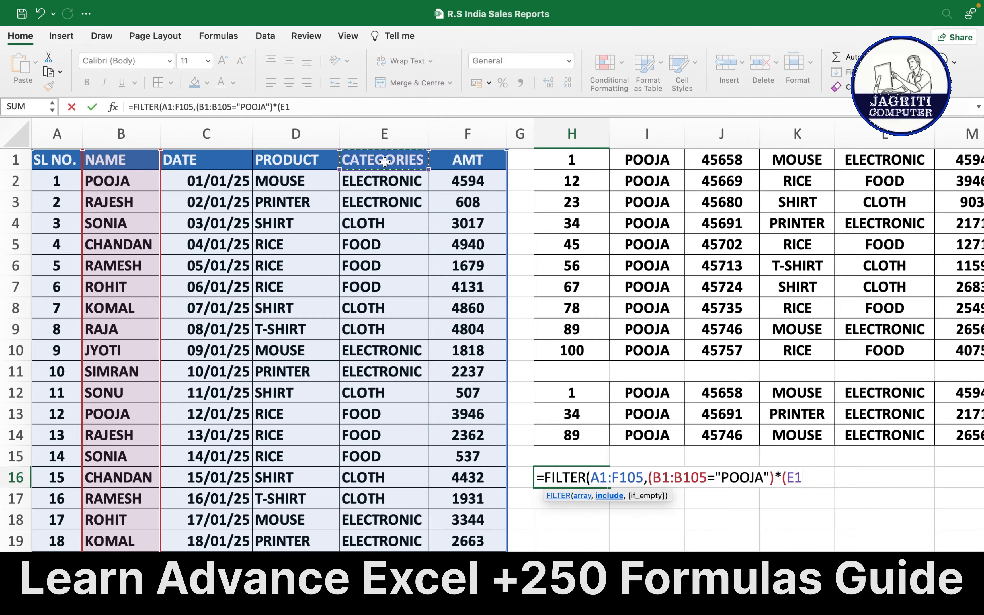
pyautogui.hotkey('ctrl', 'shift', 'Down')
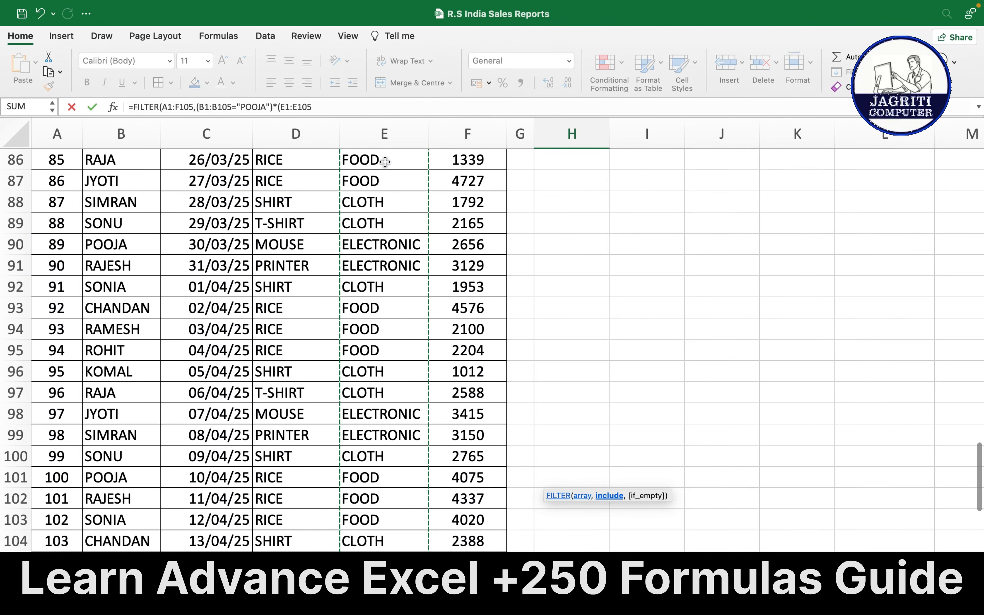
pyautogui.write('=')
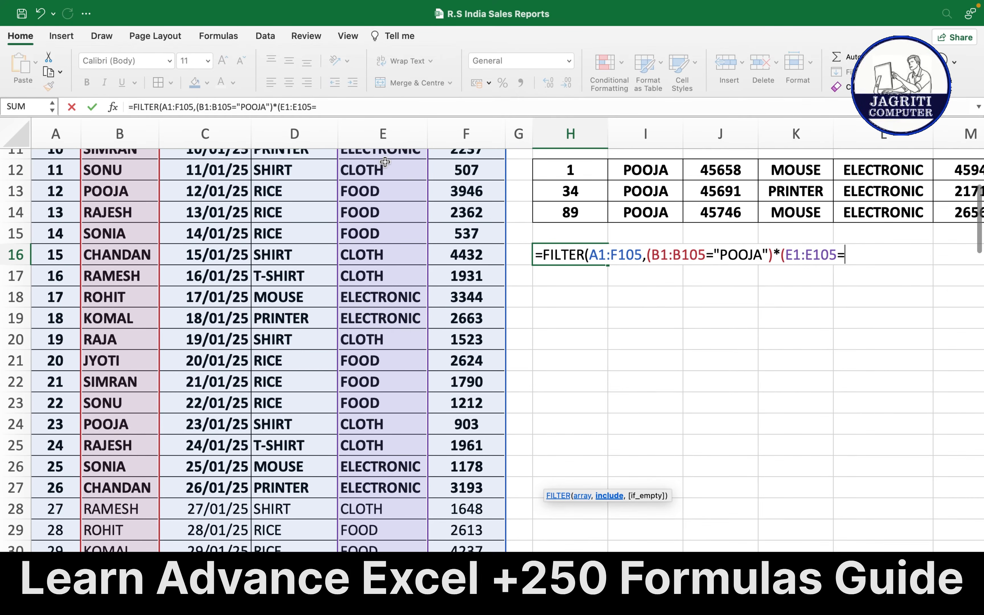
pyautogui.write('"')
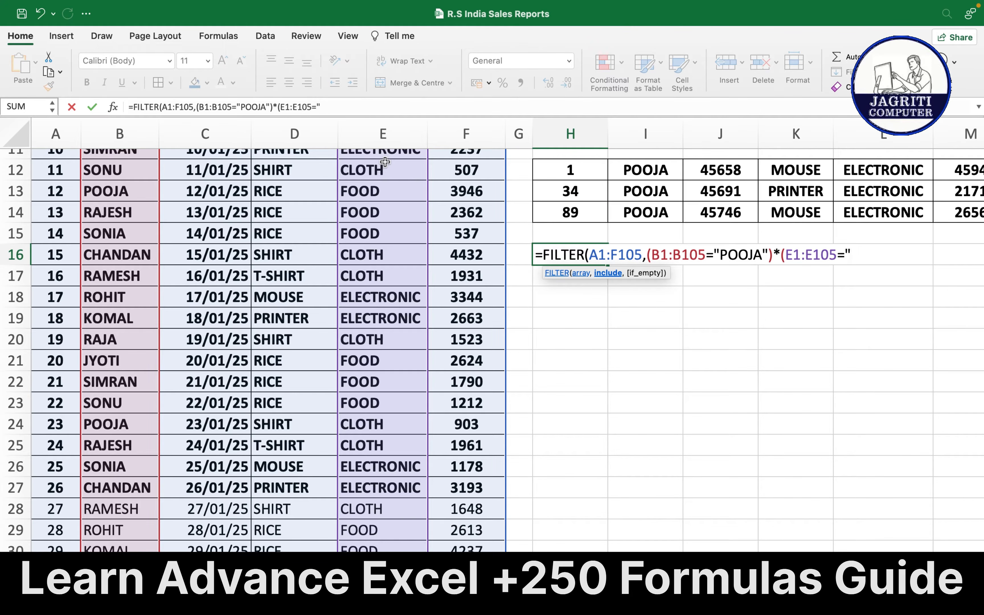
pyautogui.write('ELECTRONI')
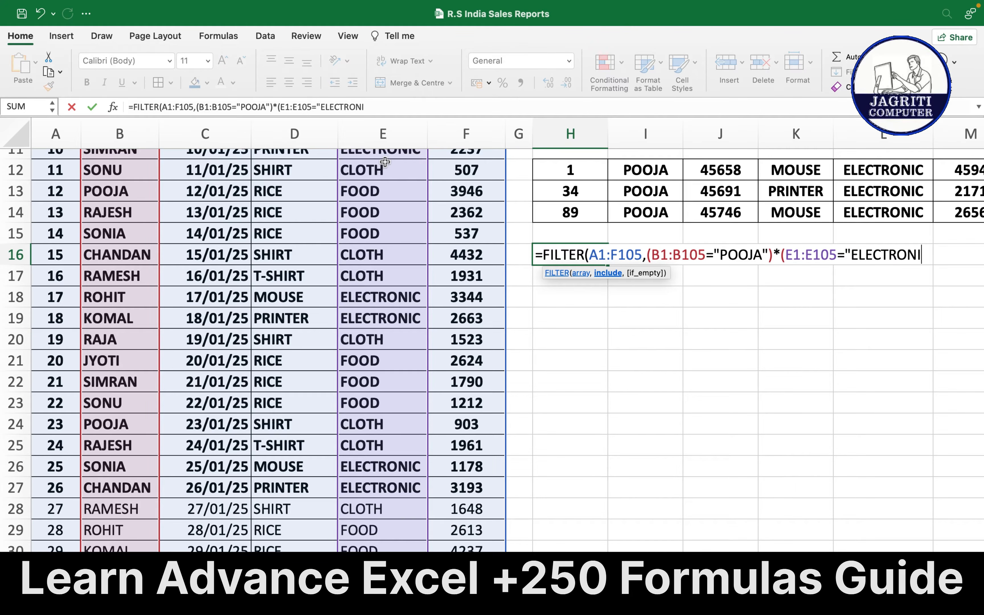
pyautogui.write('C")*(')
# Set the third include condition to F1:F105>4000 and close the include argument.
pyautogui.scroll(5, 384, 162)
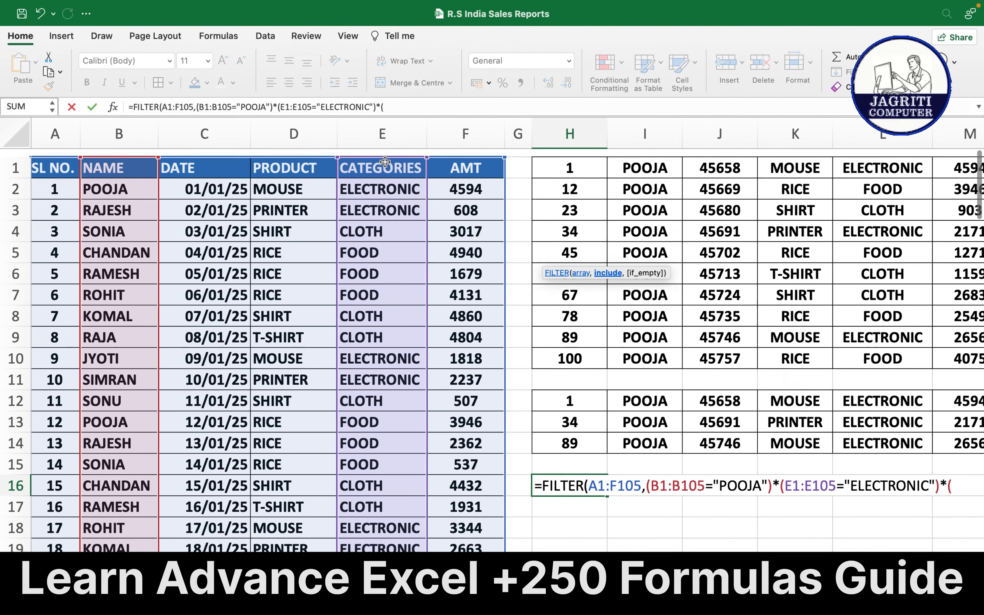
pyautogui.click(464, 162)
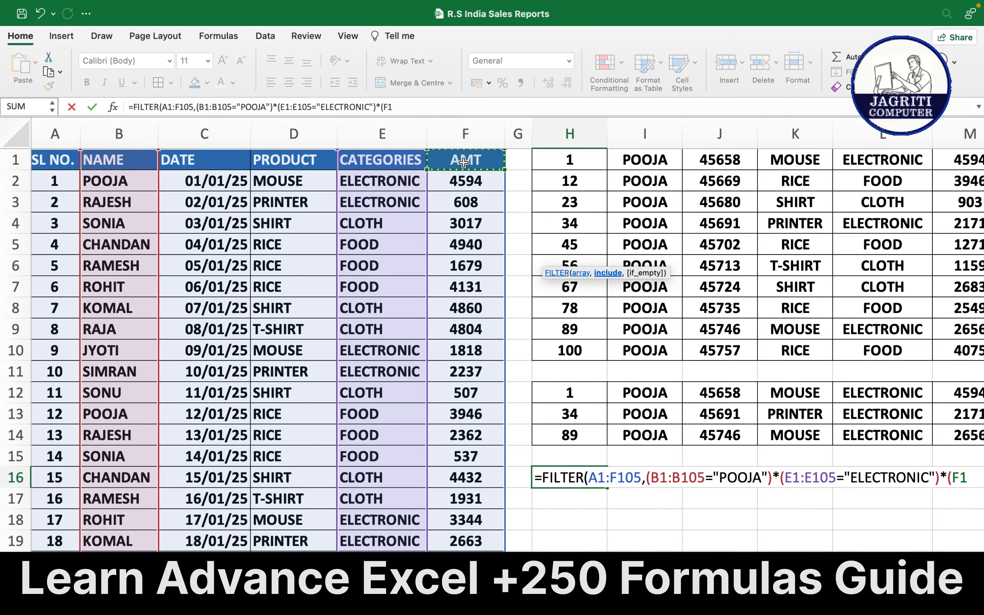
pyautogui.hotkey('ctrl', 'shift', 'Down')
pyautogui.scroll(-15, 464, 162)
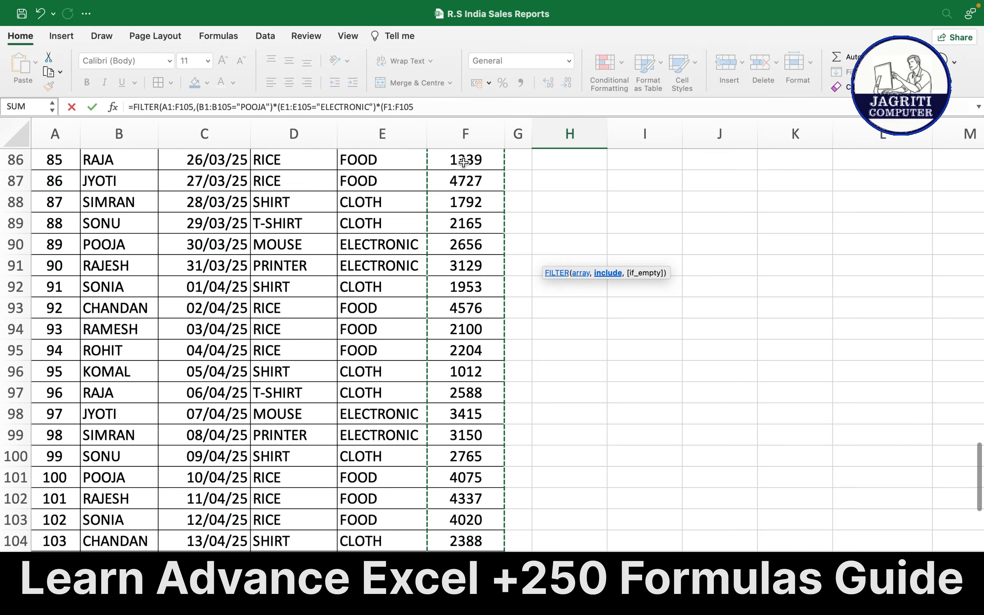
pyautogui.scroll(15, 464, 162)
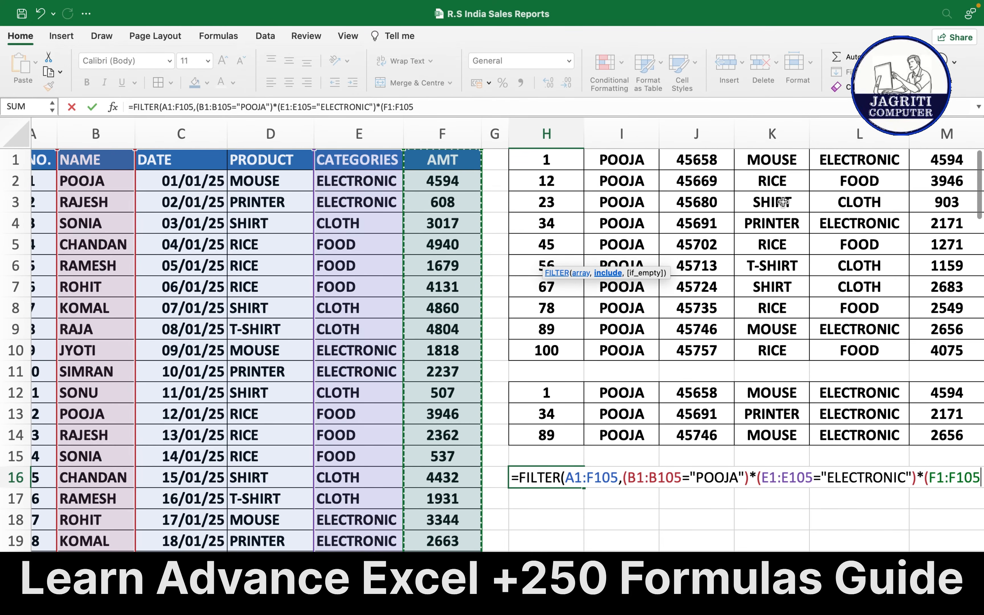
pyautogui.hscroll(5, 821, 513)
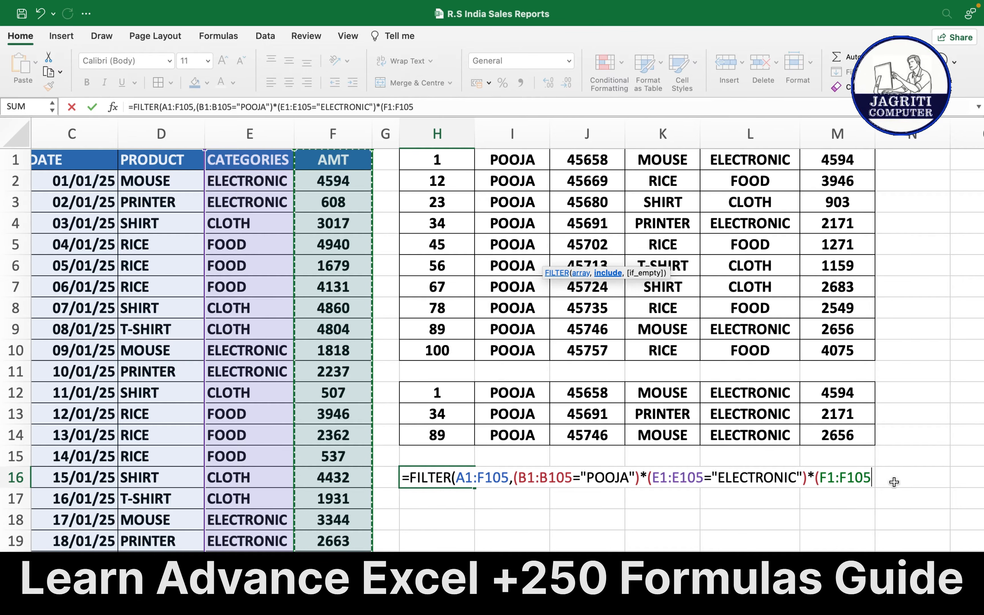
pyautogui.write('>')
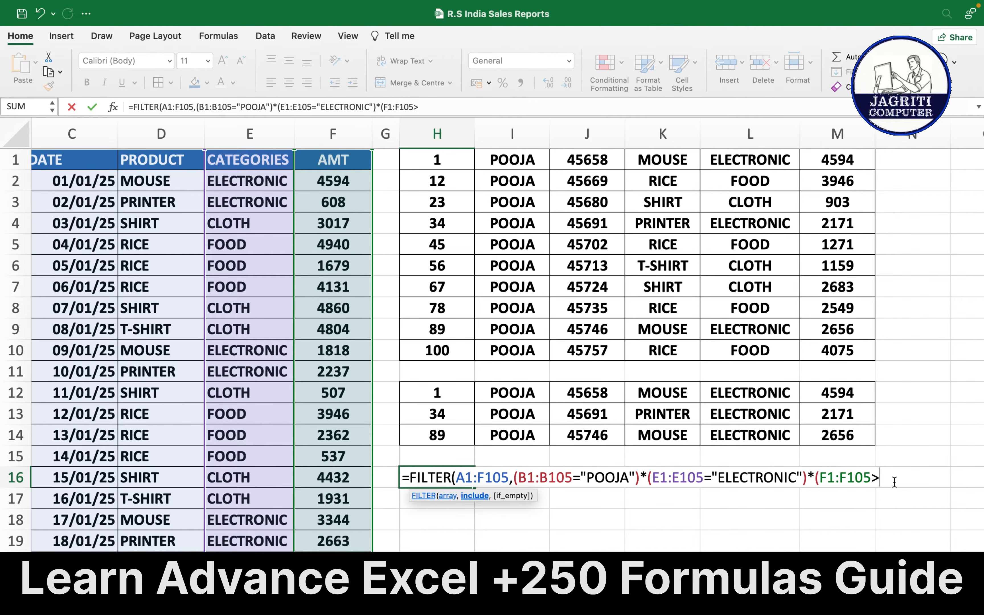
pyautogui.write('4000),')
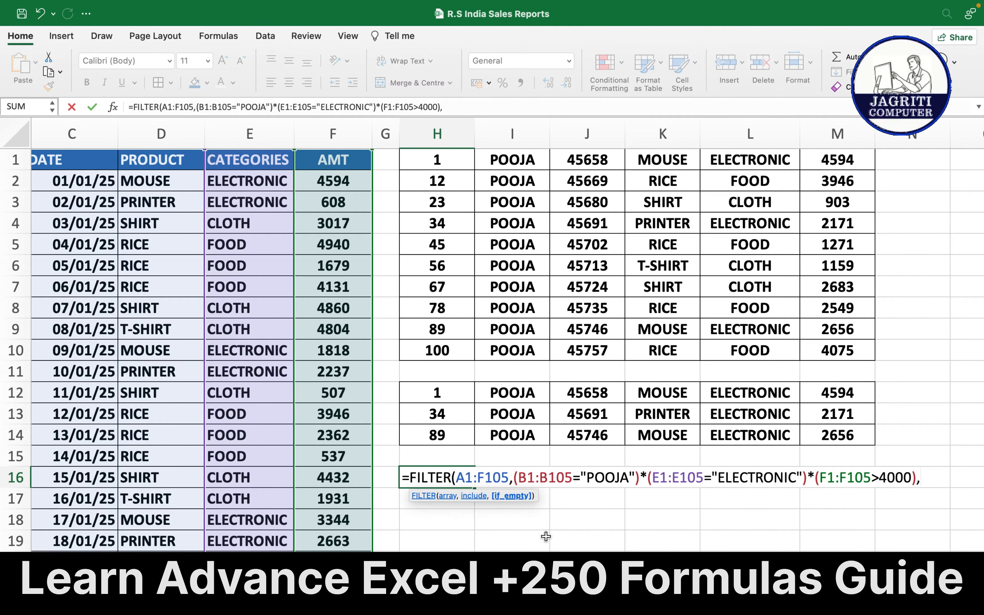
# Set the if_empty argument of the H16 formula to "NO DATA" and enter the formula.
pyautogui.write('"D')
pyautogui.press('BackSpace')
pyautogui.write('NO DATA')
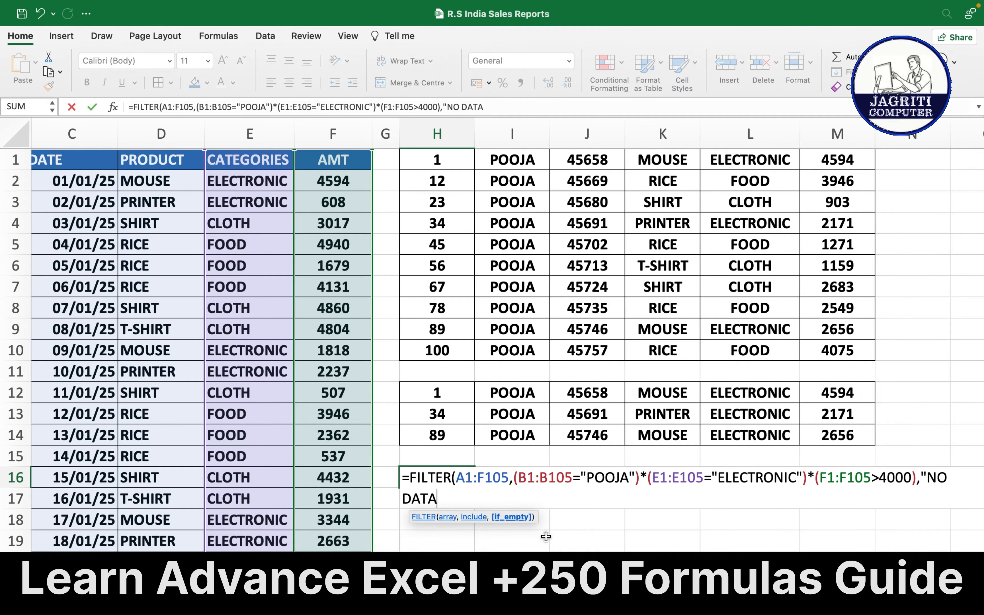
pyautogui.write('")')
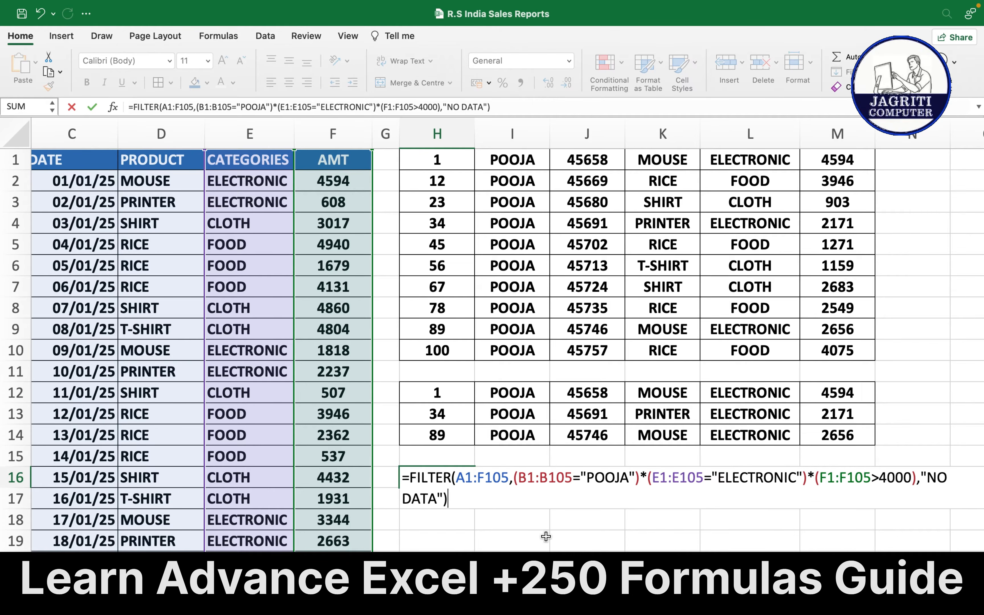
pyautogui.press('Return')
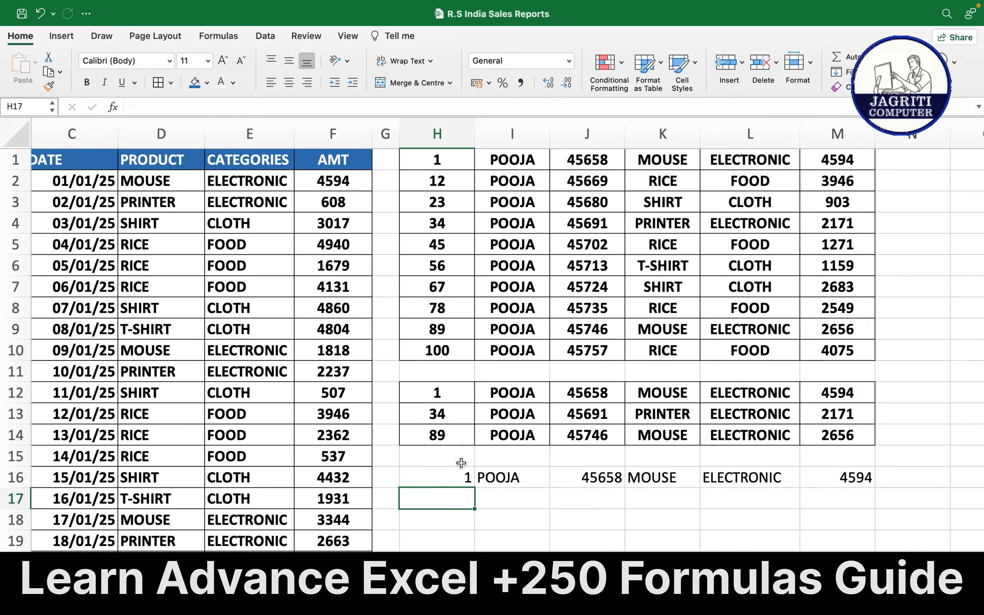
# Format the extracted record in H16:M16 with bold text and all borders, and review the formula in H16 without changing it.
pyautogui.moveTo(438, 476); pyautogui.dragTo(814, 485)
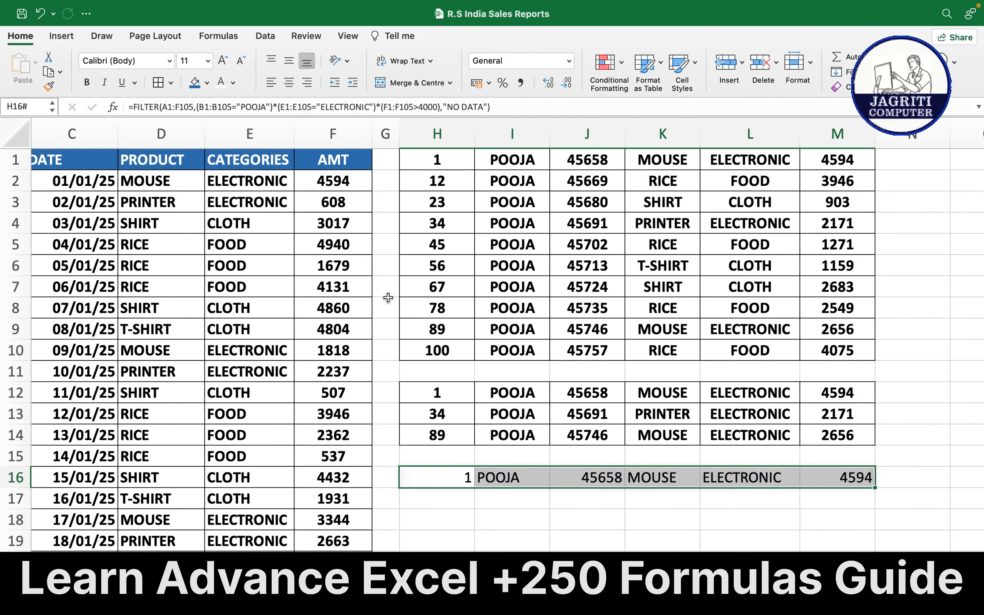
pyautogui.click(88, 83)
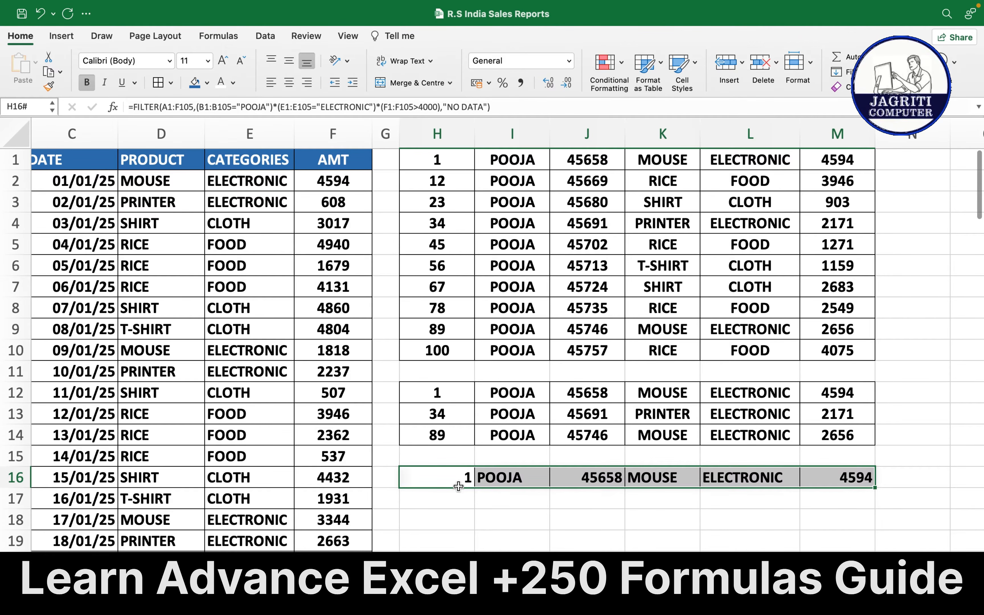
pyautogui.doubleClick(453, 481)
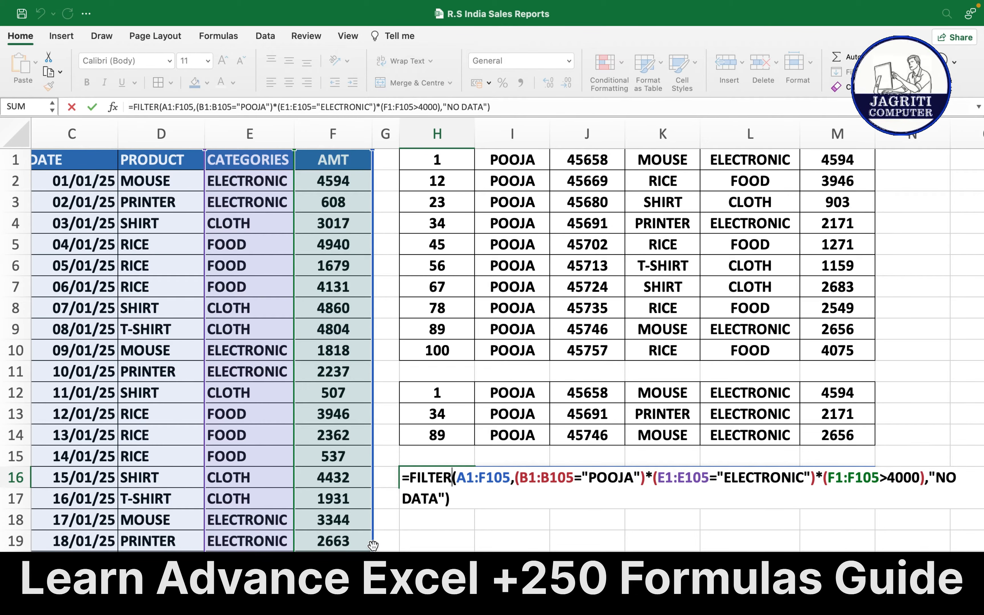
pyautogui.press('Return')
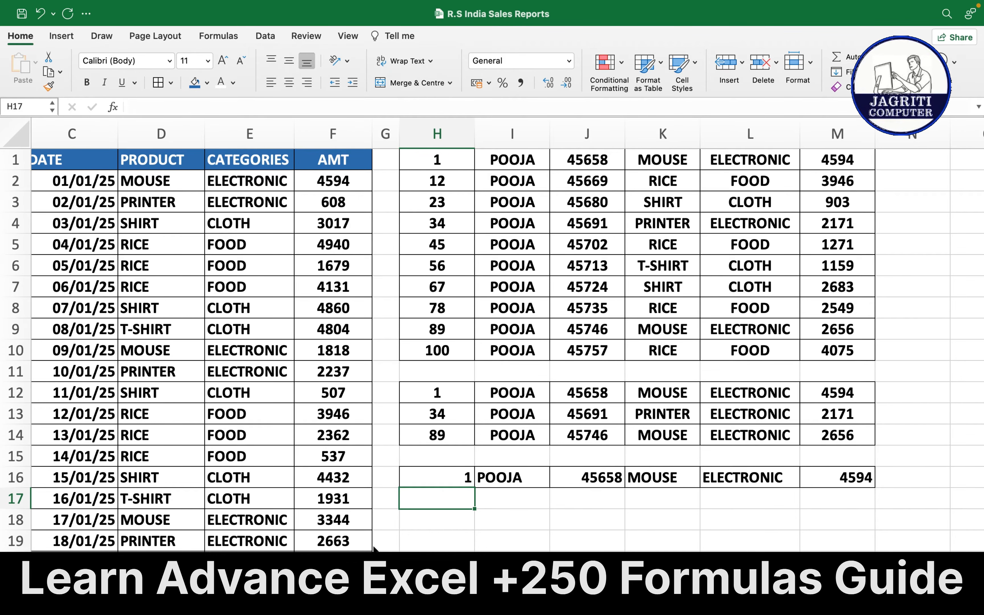
# Start a FILTER formula in cell H18.
pyautogui.click(435, 518)
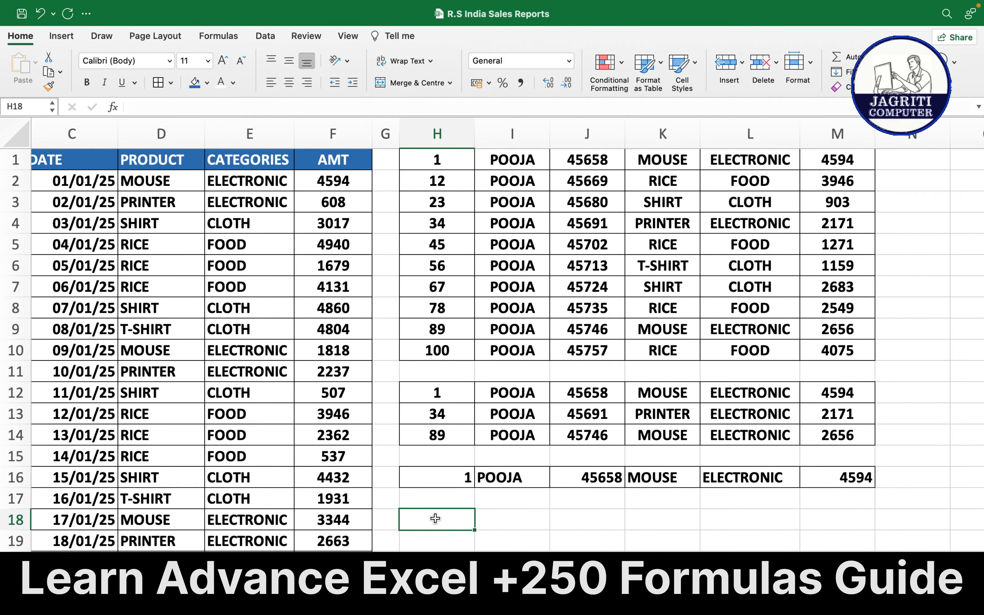
pyautogui.hscroll(-5, 161, 347)
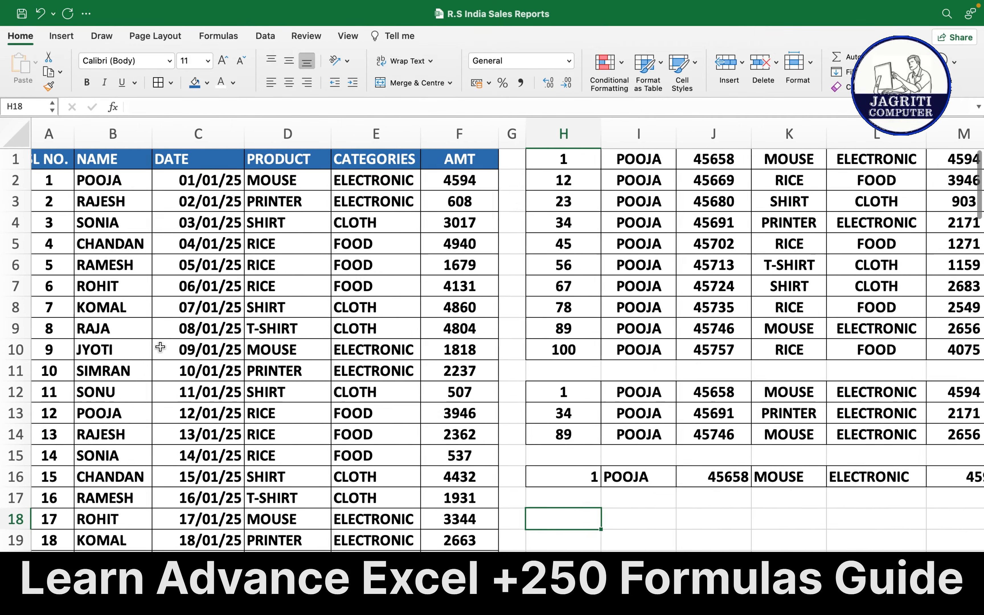
pyautogui.hscroll(-1, 161, 346)
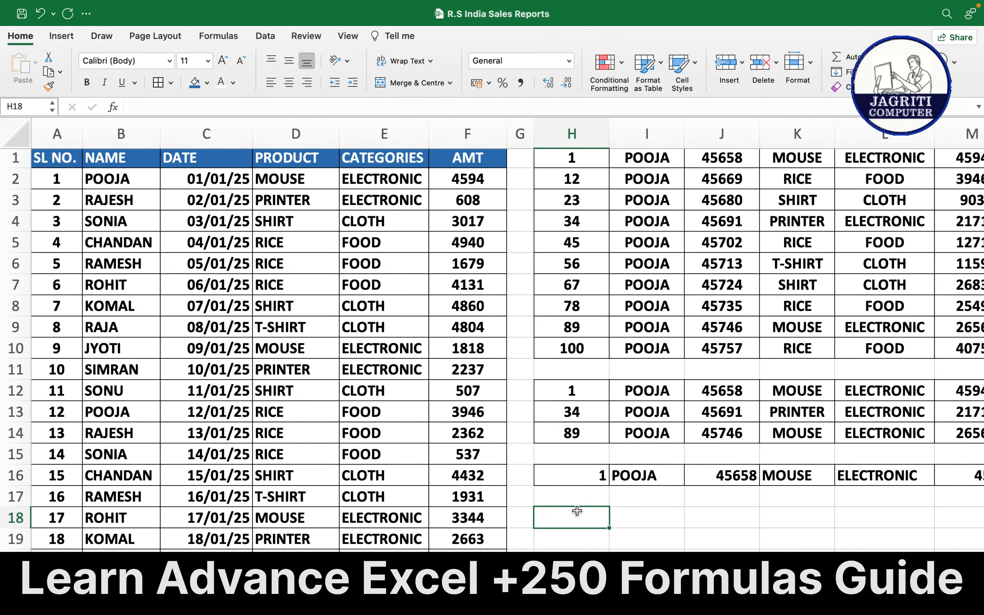
pyautogui.scroll(-5, 578, 511)
pyautogui.hscroll(3, 578, 511)
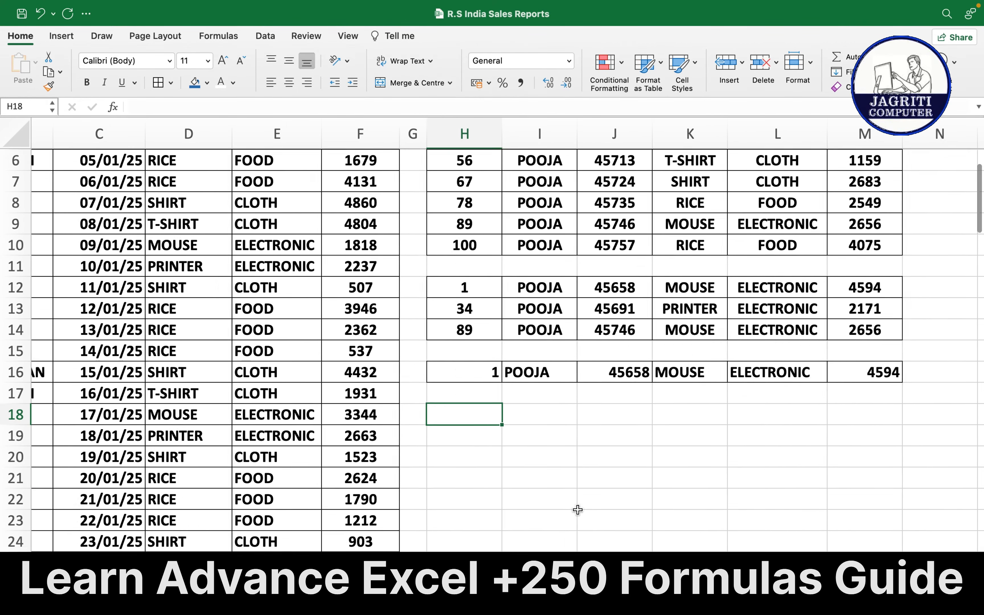
pyautogui.scroll(-2, 578, 509)
pyautogui.hscroll(1, 577, 509)
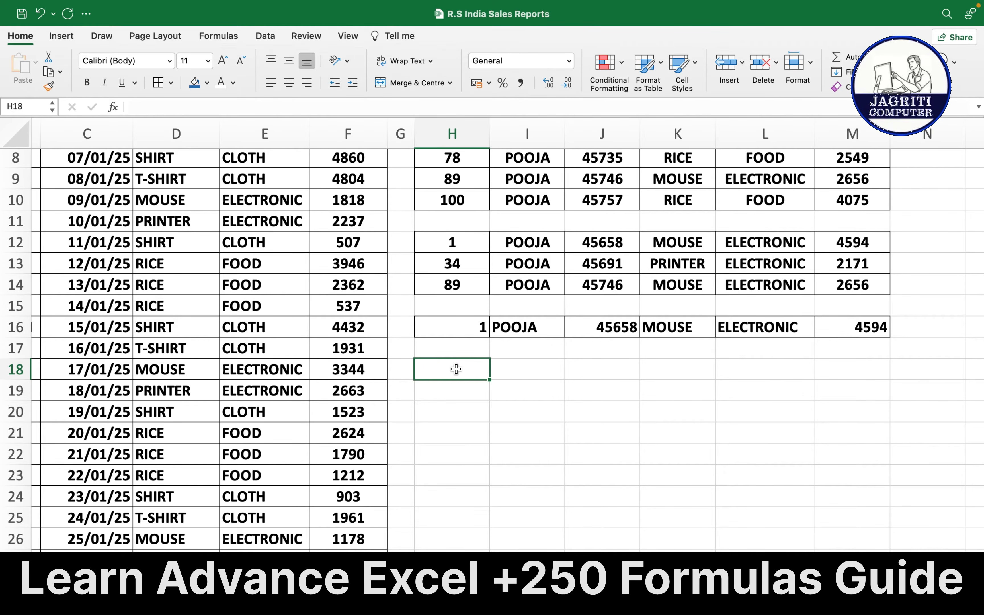
pyautogui.write('=')
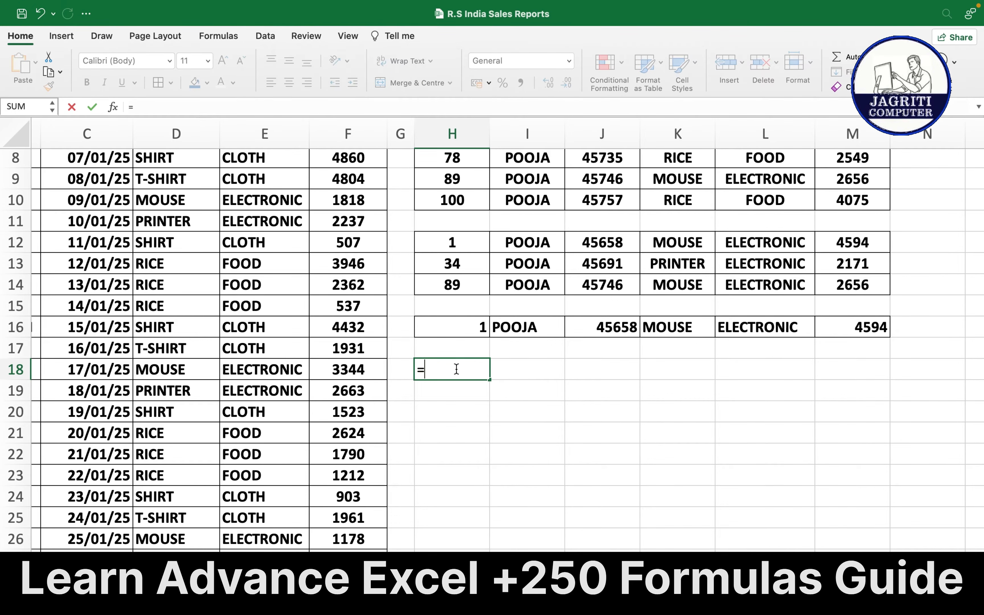
pyautogui.write('FILTER(')
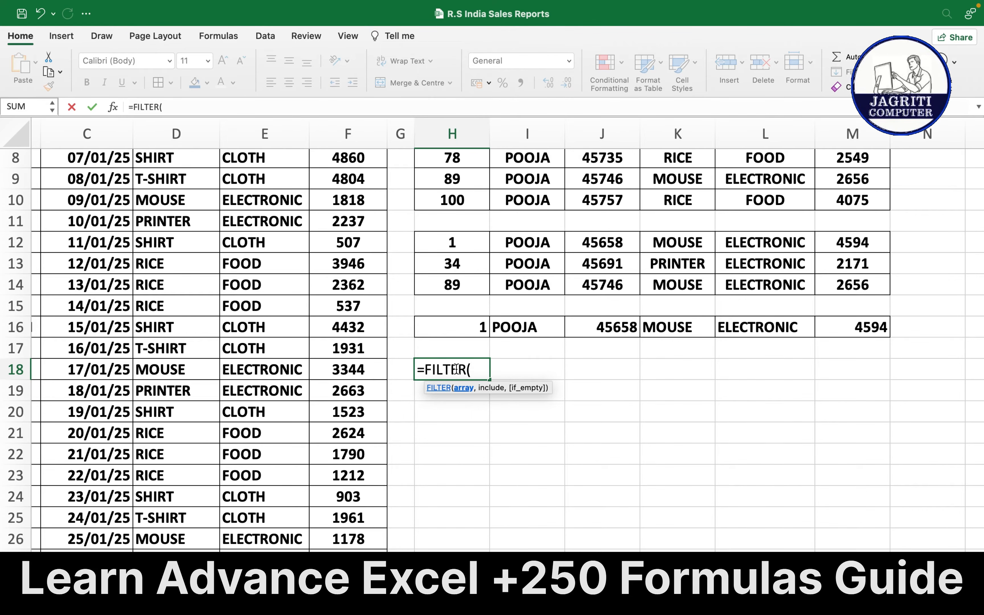
# Set the array argument of the H18 FILTER formula to A1:F105 and move on to the include argument.
pyautogui.scroll(1, 169, 343)
pyautogui.hscroll(-1, 169, 343)
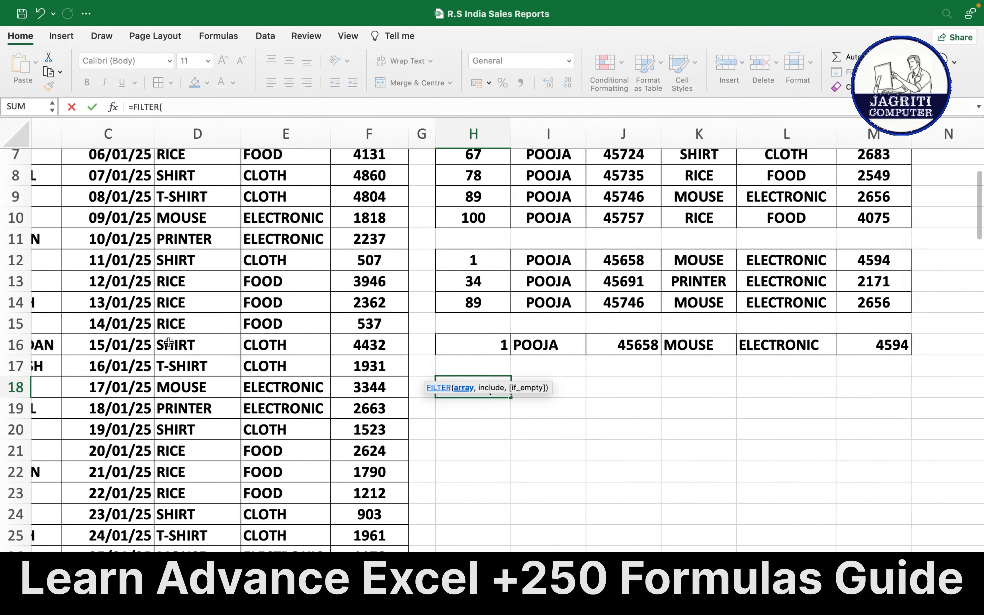
pyautogui.scroll(5, 169, 343)
pyautogui.hscroll(-2, 169, 343)
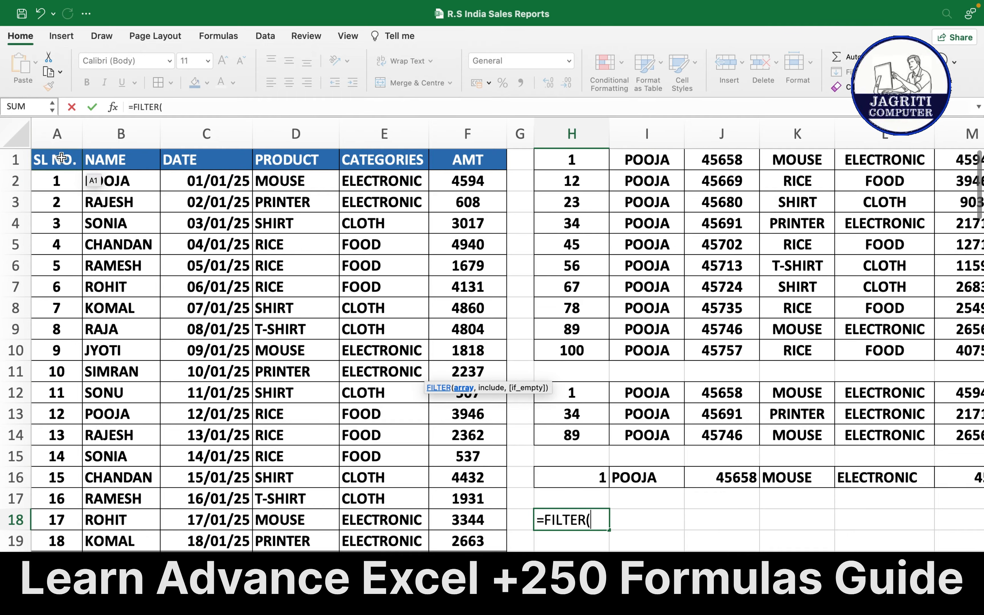
pyautogui.click(61, 157)
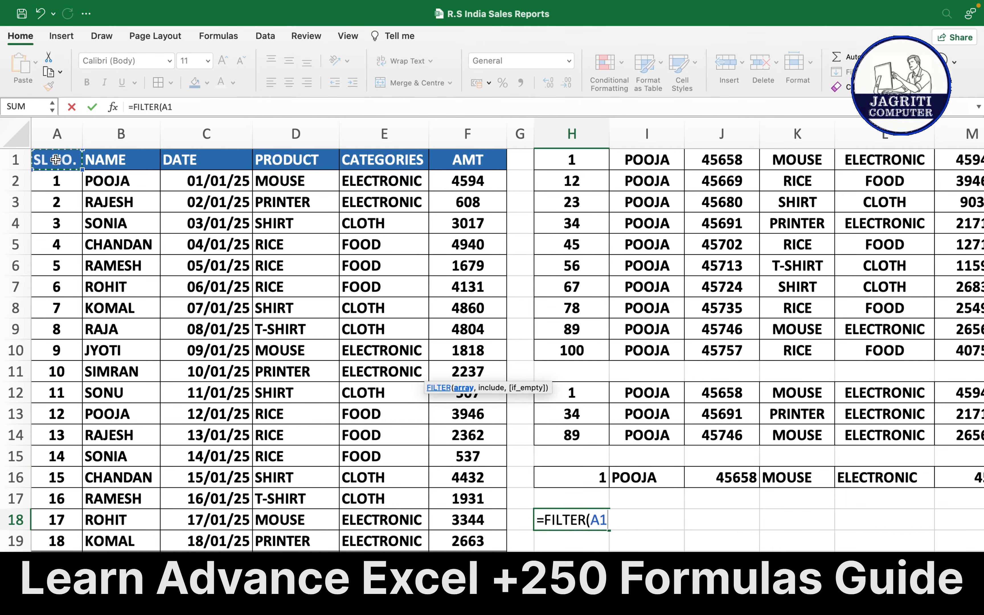
pyautogui.hotkey('ctrl', 'shift', 'Right')
pyautogui.hotkey('ctrl', 'shift', 'Down')
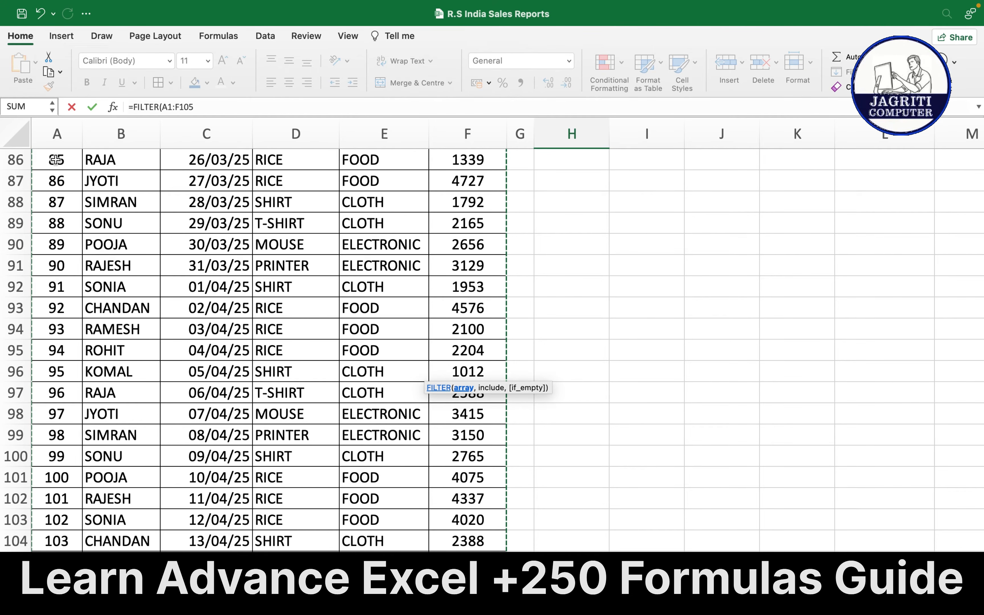
pyautogui.write(',')
pyautogui.scroll(20, 56, 160)
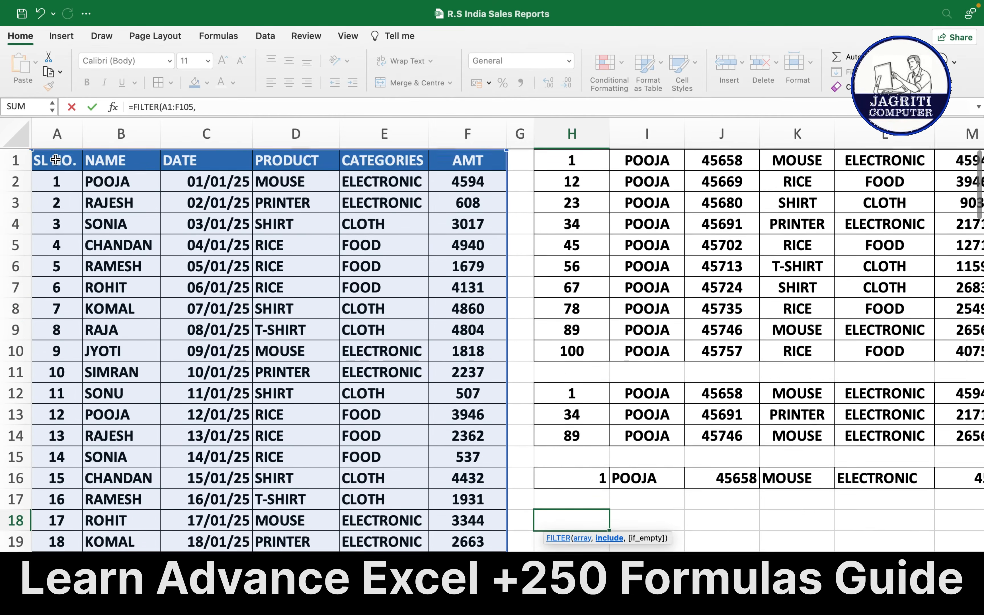
# Set the include condition of the H18 formula to B1:B105="R", close the function and enter it.
pyautogui.scroll(-1, 56, 159)
pyautogui.scroll(-1, 56, 160)
pyautogui.hscroll(1, 56, 160)
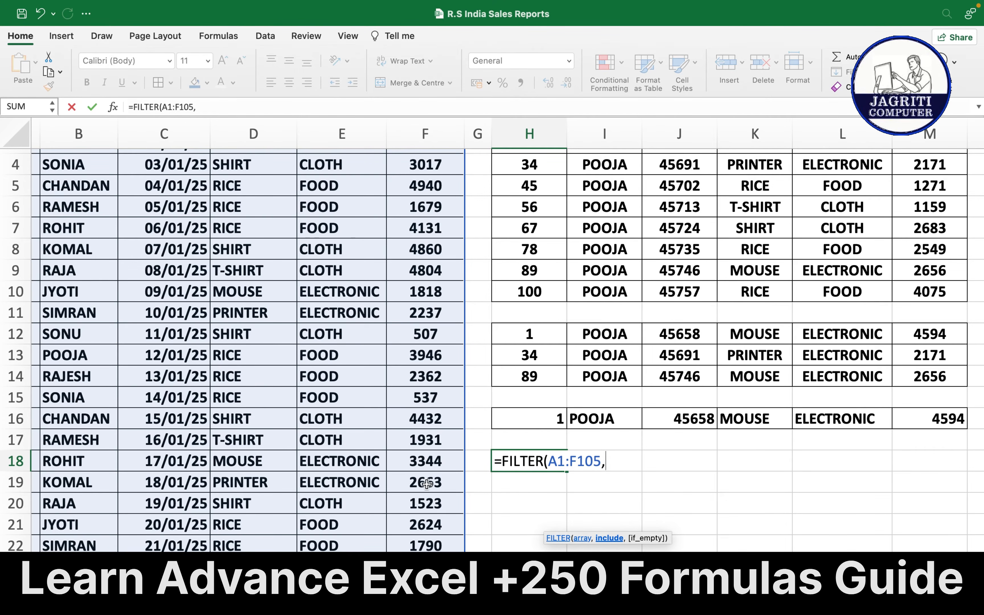
pyautogui.scroll(3, 325, 390)
pyautogui.hscroll(-2, 325, 390)
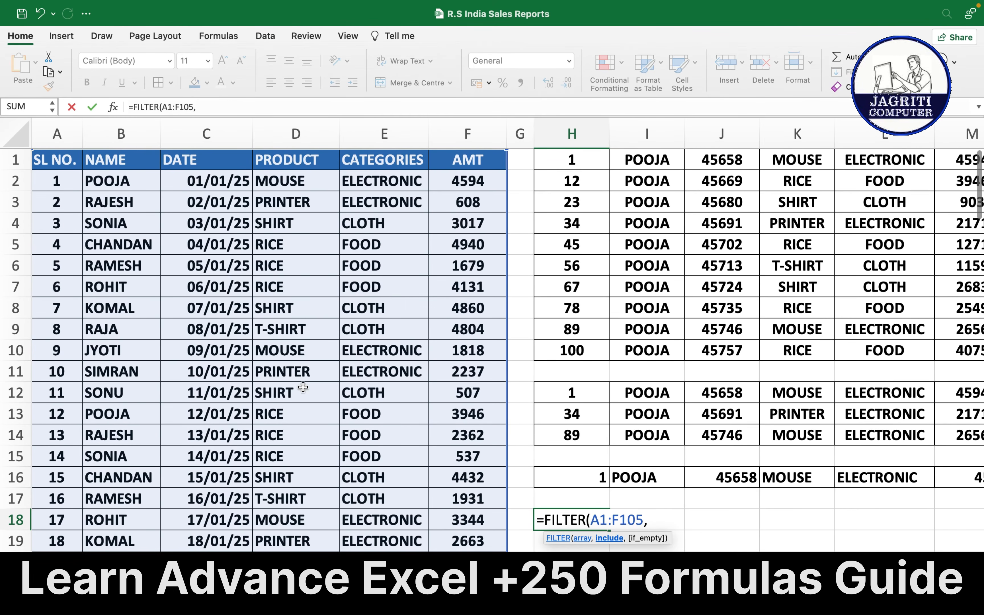
pyautogui.click(128, 162)
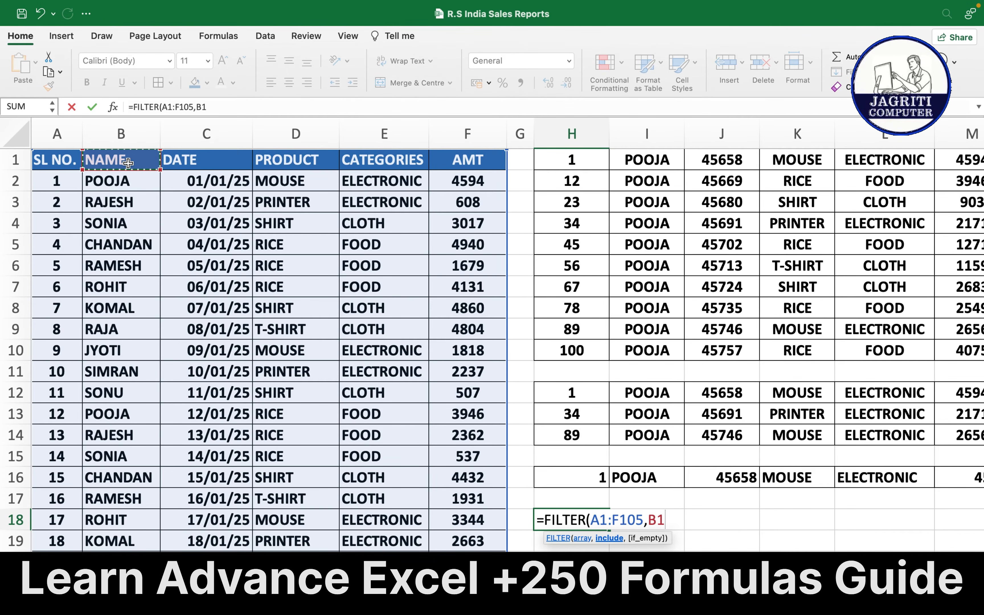
pyautogui.hotkey('ctrl', 'shift', 'Down')
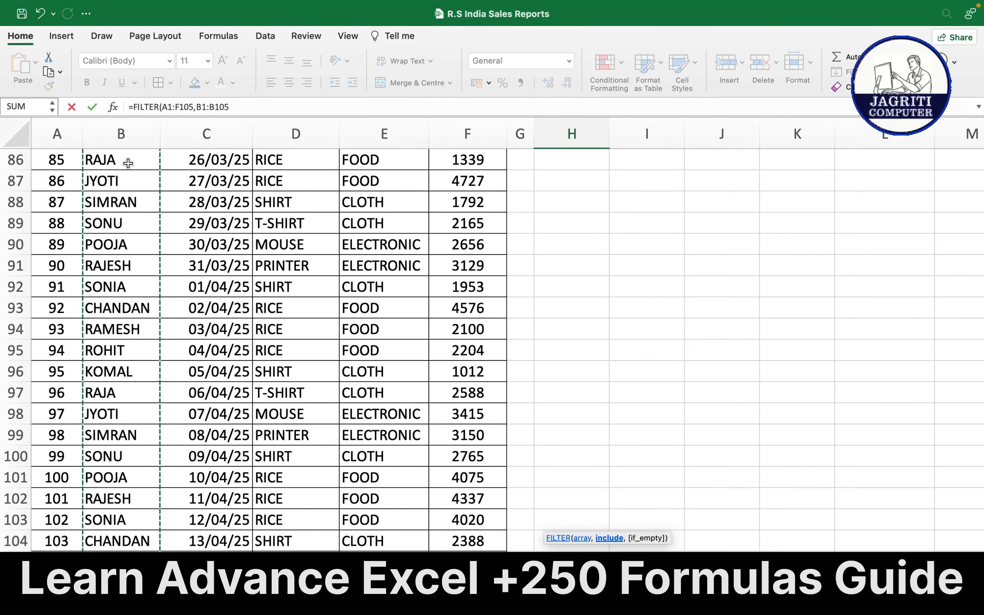
pyautogui.scroll(20, 128, 163)
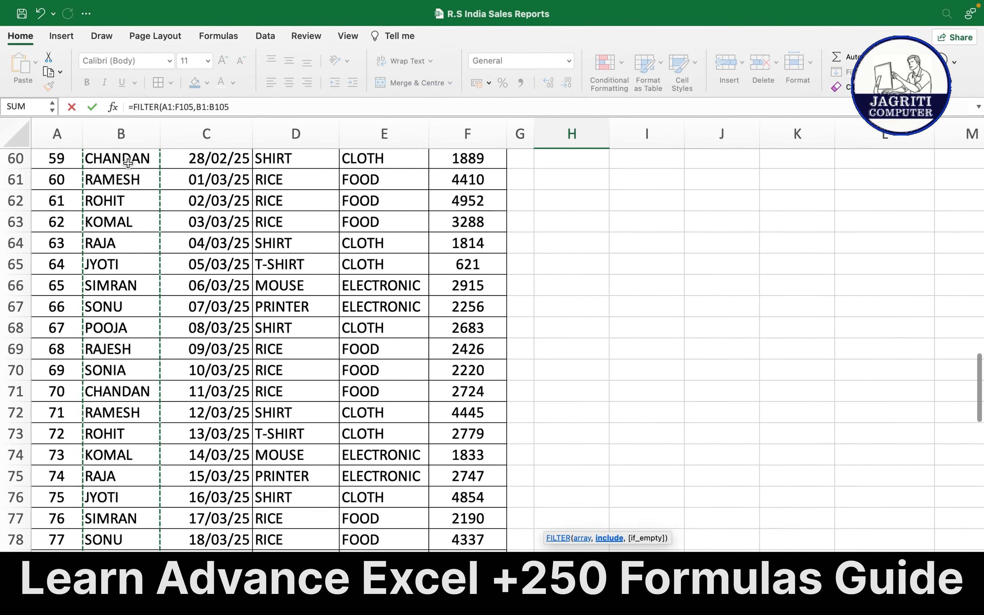
pyautogui.scroll(-1, 129, 163)
pyautogui.write('=')
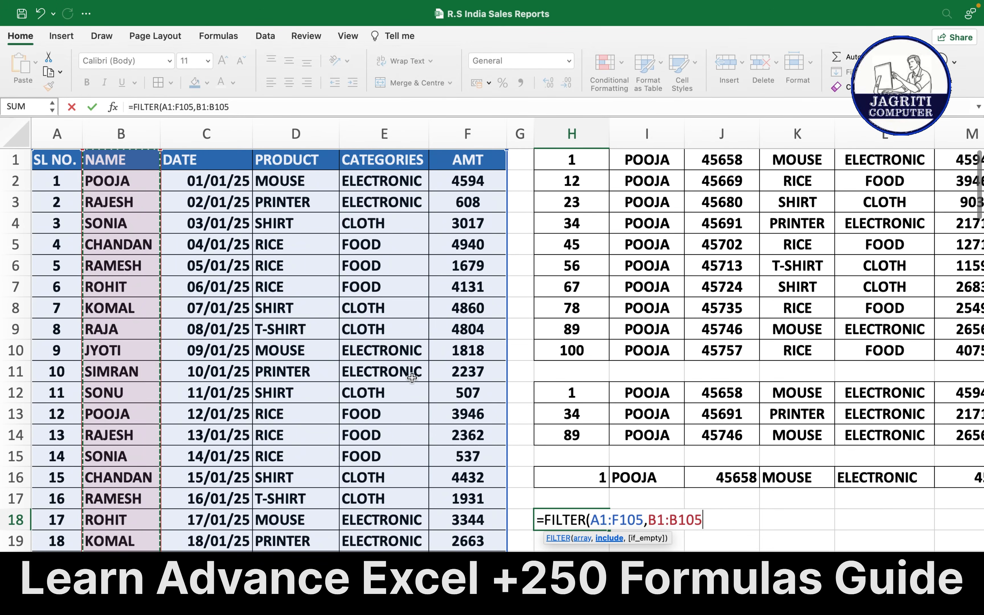
pyautogui.write('"')
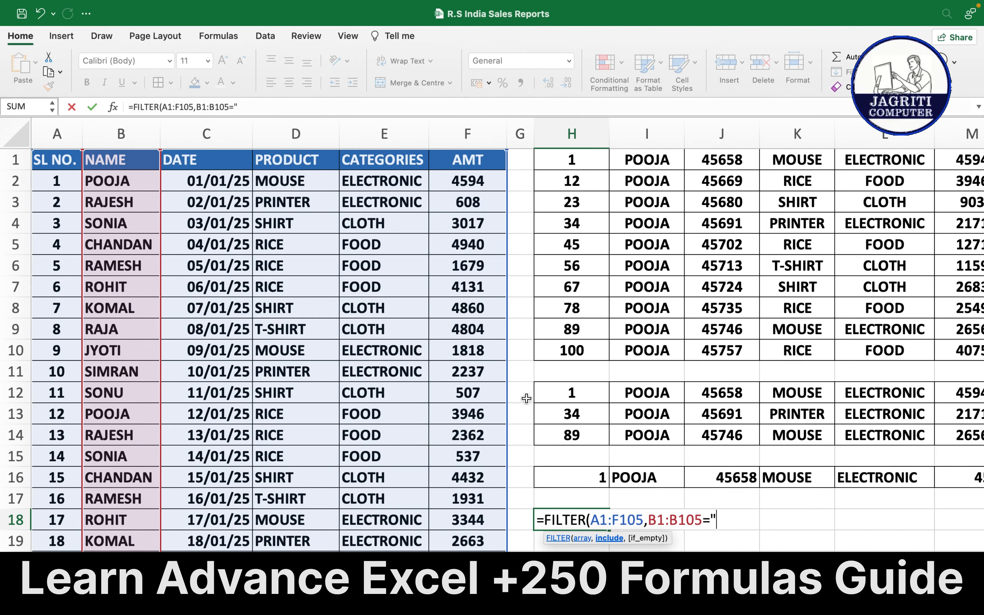
pyautogui.write('R")')
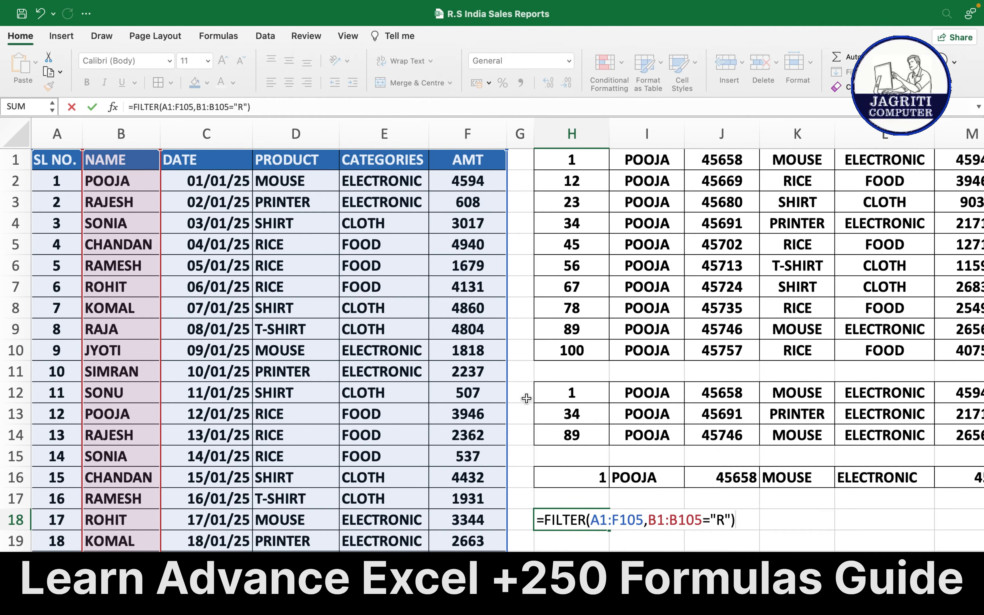
pyautogui.press('Return')
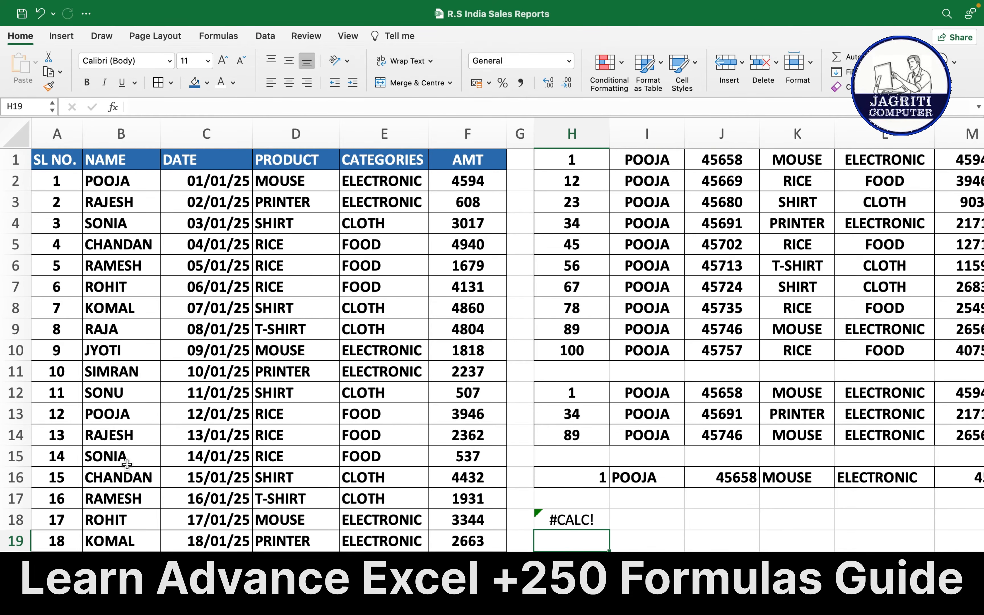
# Test the H18 filter by replacing the name in B2 with R, and restore the original name.
pyautogui.click(107, 180)
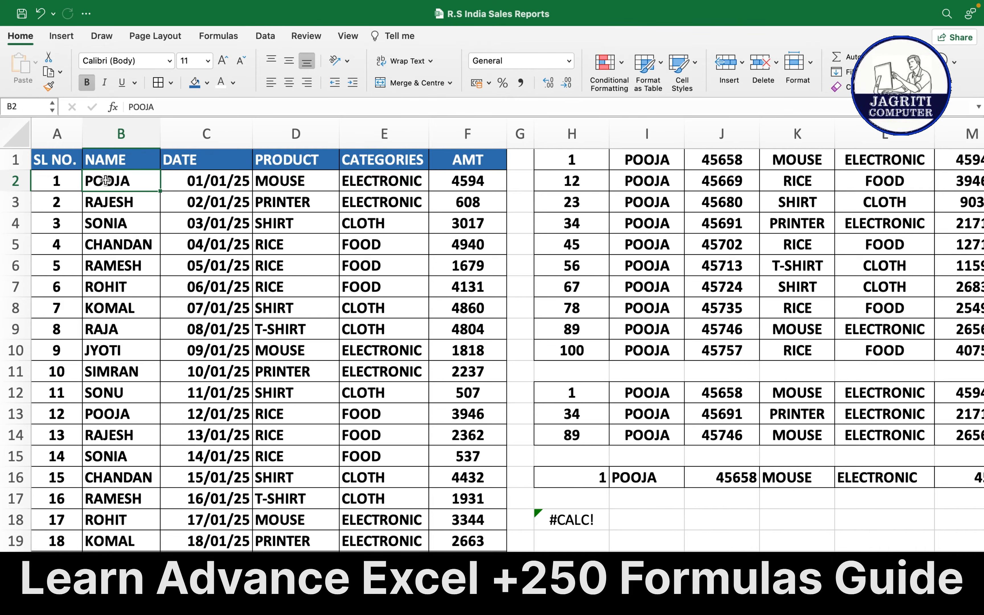
pyautogui.write('R')
pyautogui.press('Return')
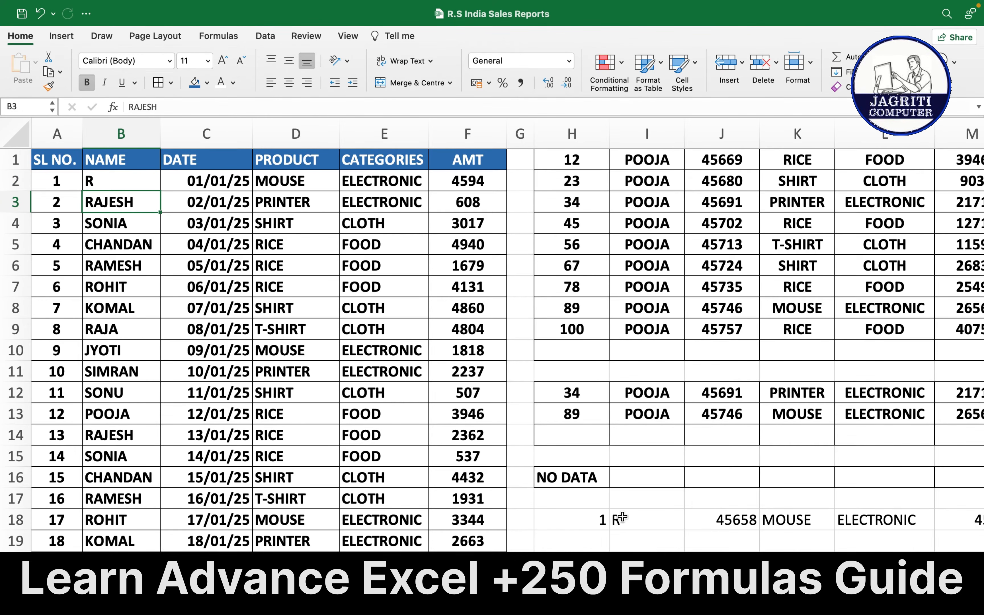
pyautogui.click(121, 180)
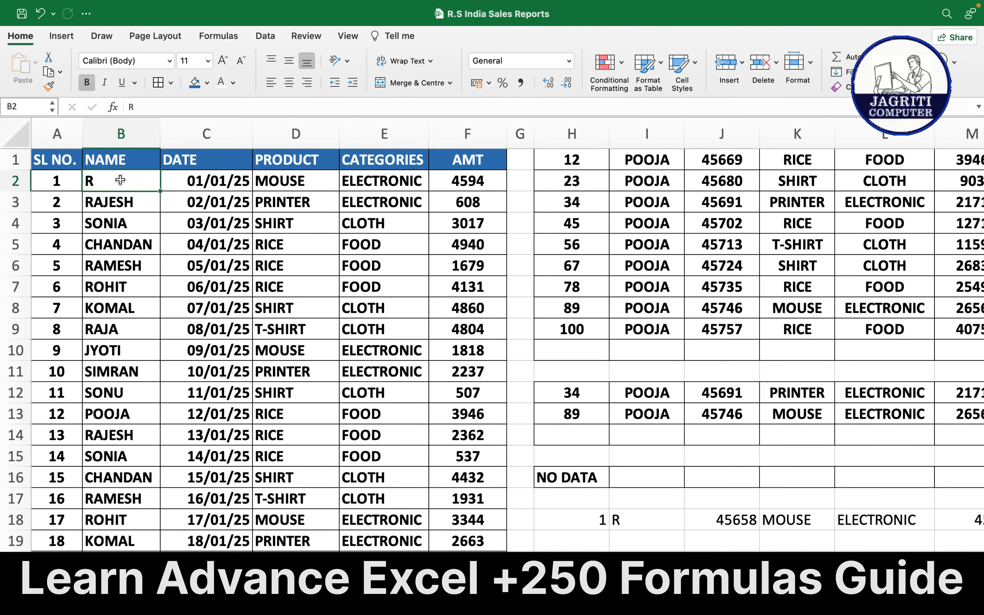
pyautogui.write('POOJA')
pyautogui.press('Return')
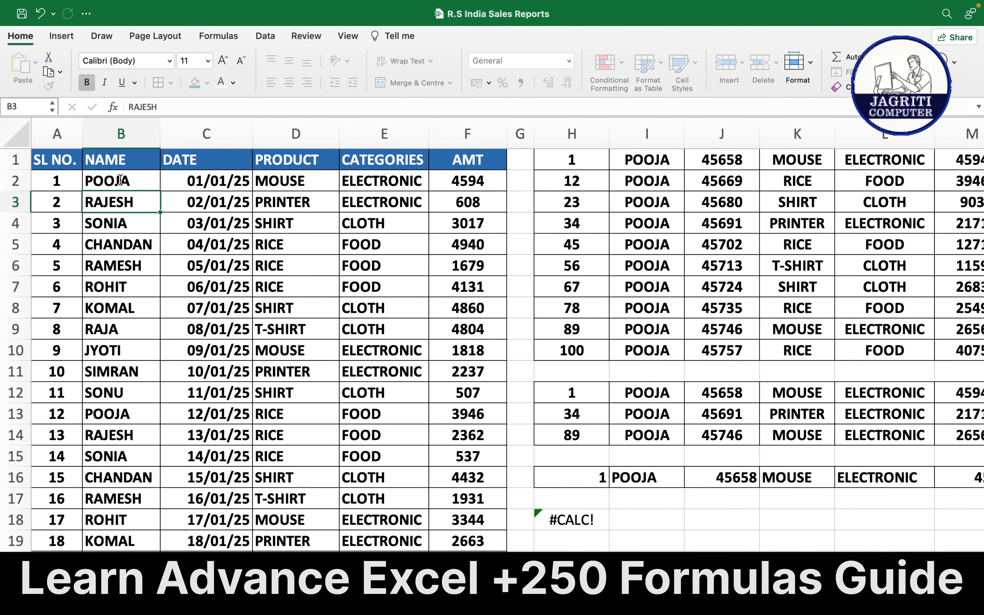
# Edit the H18 formula so its include condition is the bracketed expression (LEFT(B1:B105)="R").
pyautogui.doubleClick(571, 520)
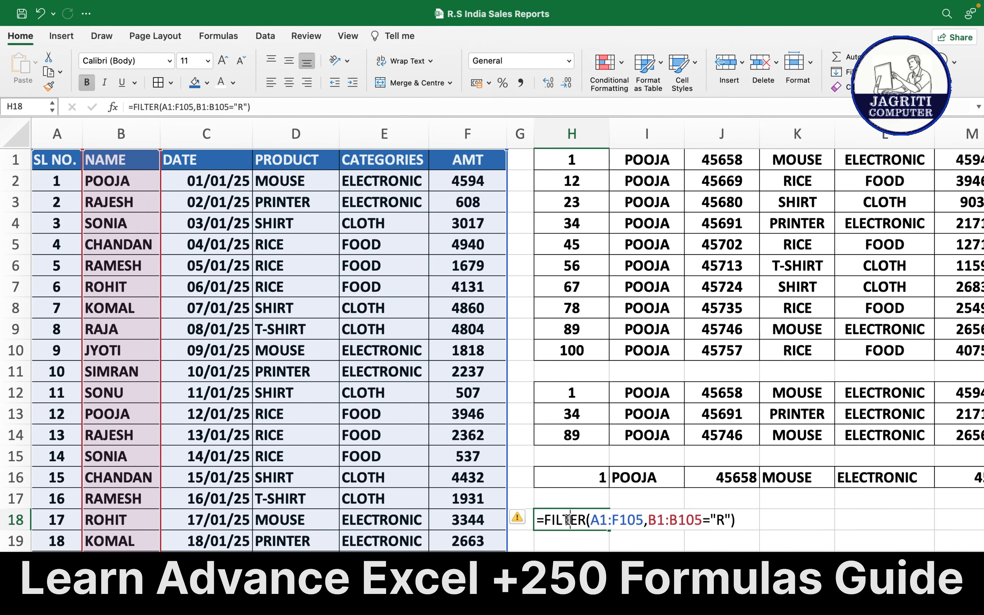
pyautogui.click(651, 522)
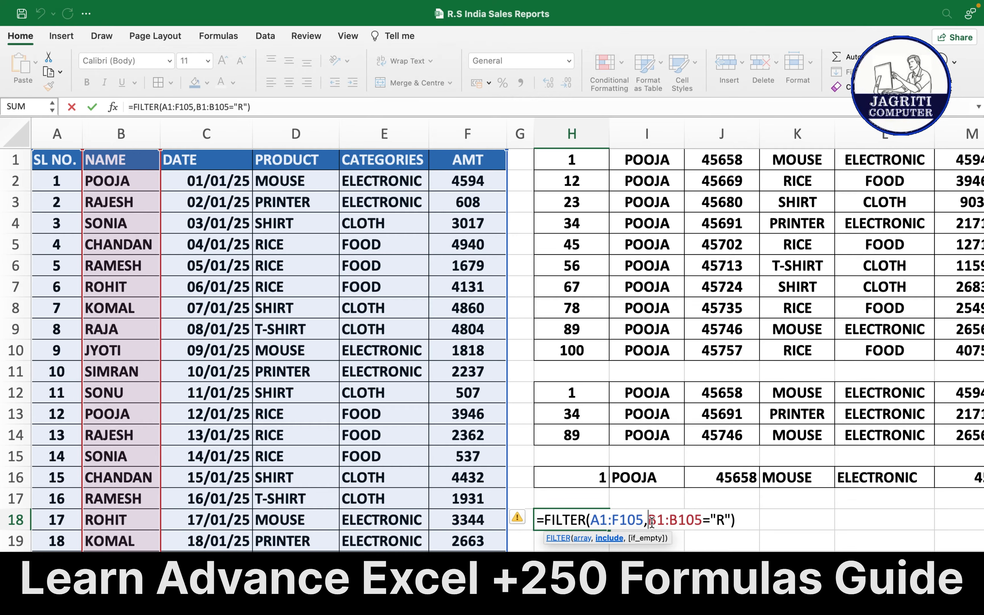
pyautogui.write('(')
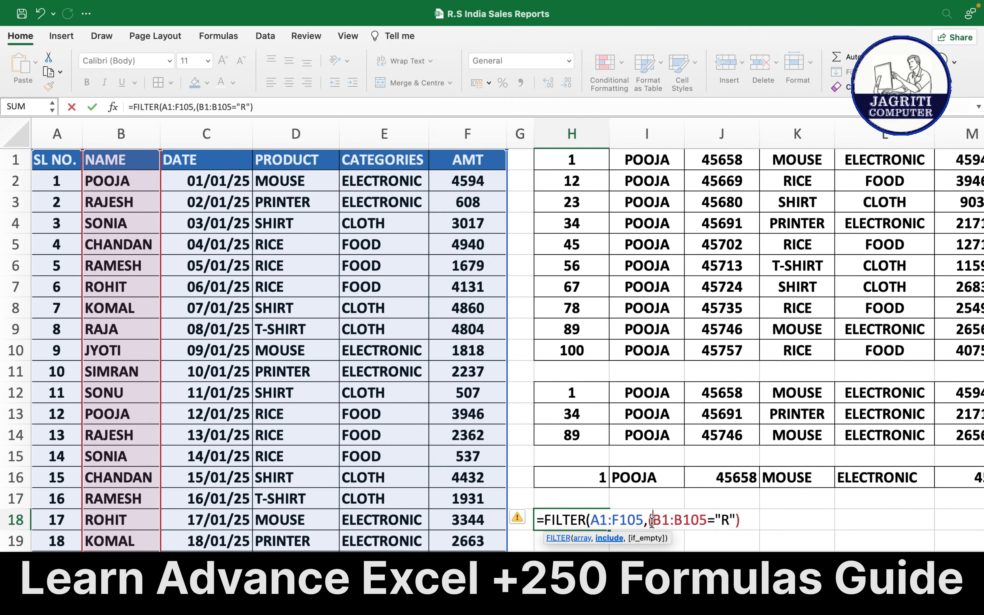
pyautogui.write('LE')
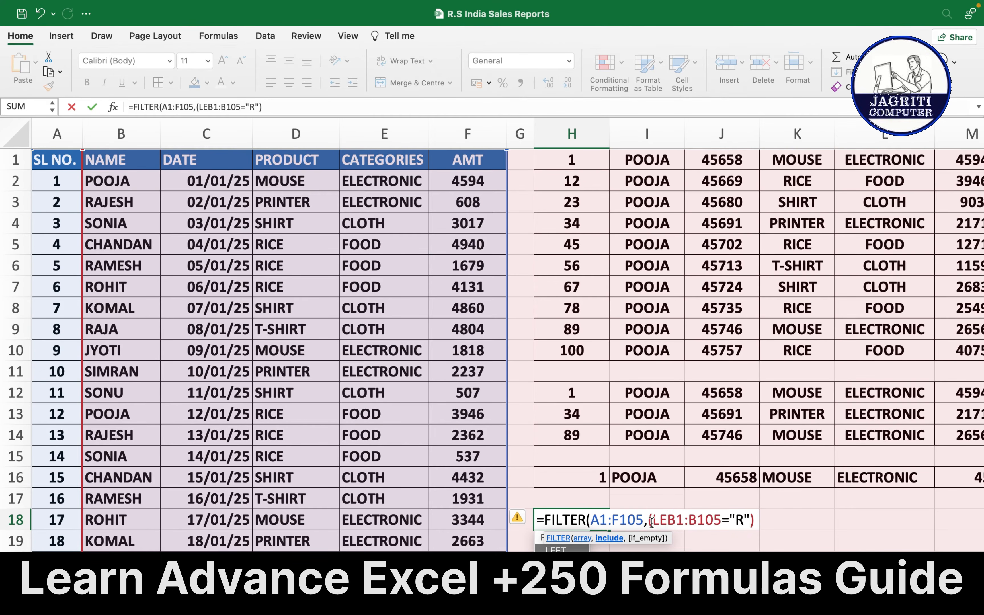
pyautogui.press('Tab')
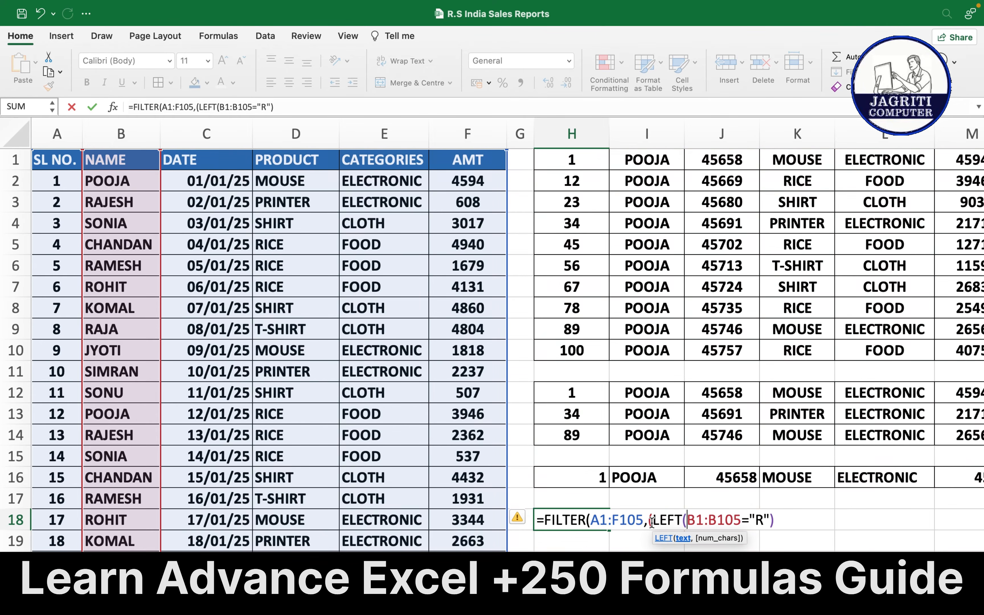
pyautogui.click(742, 521)
pyautogui.write(')')
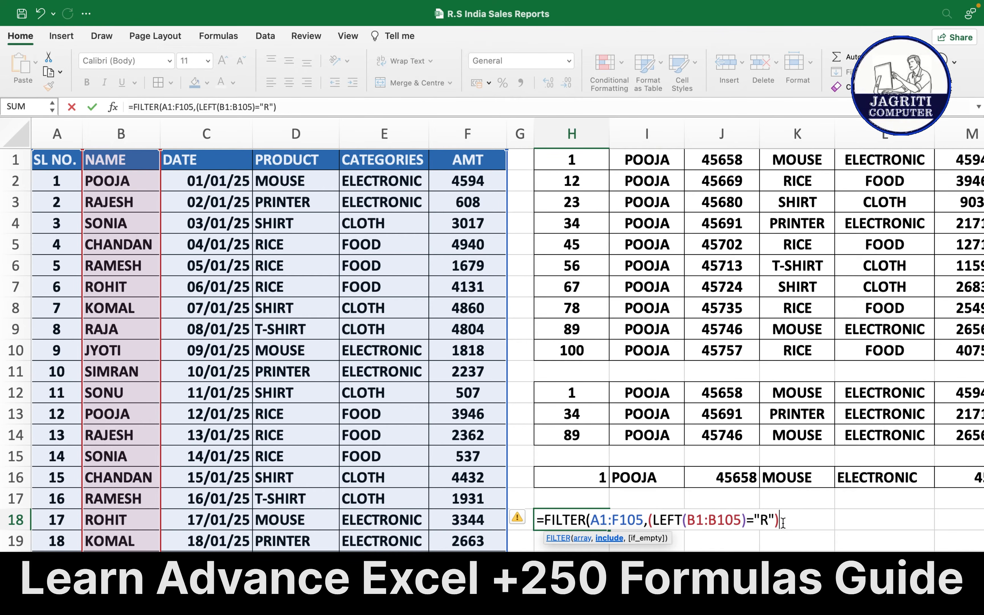
# Set the if_empty argument of the H18 formula to "NO DATA" and enter the formula.
pyautogui.write(',')
pyautogui.write('"')
pyautogui.write('N')
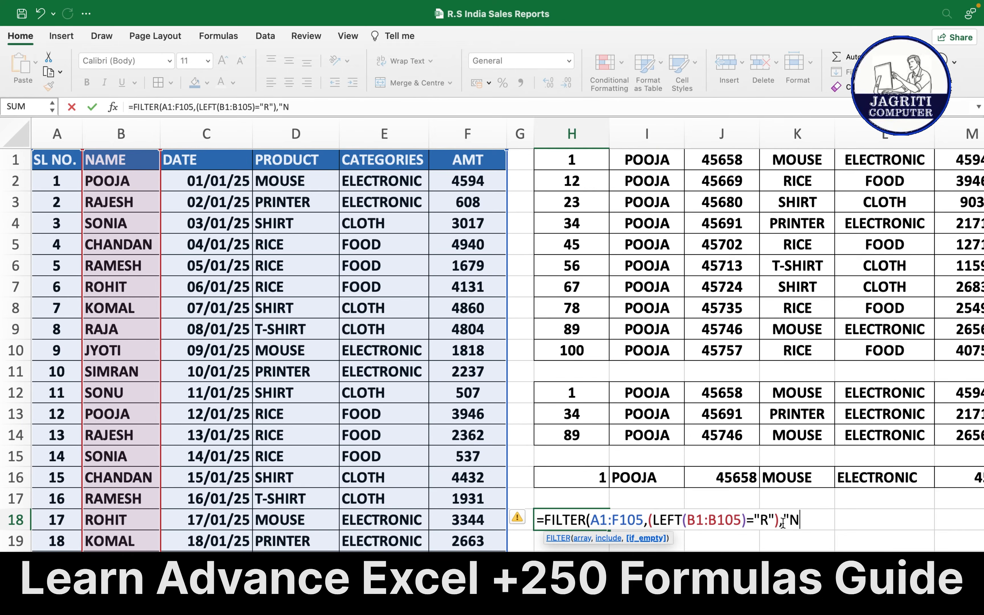
pyautogui.write('O DATA")')
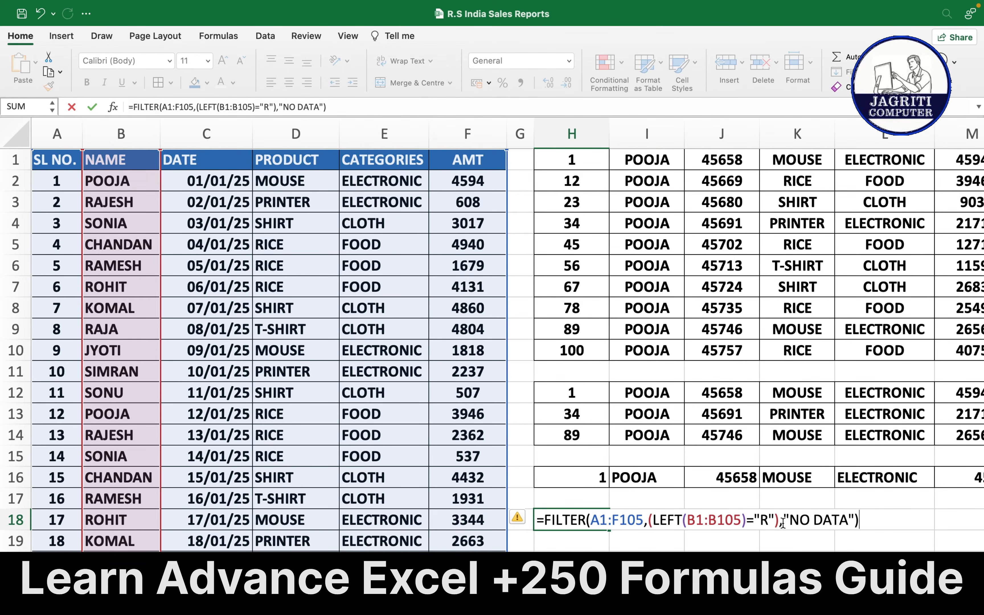
pyautogui.press('Return')
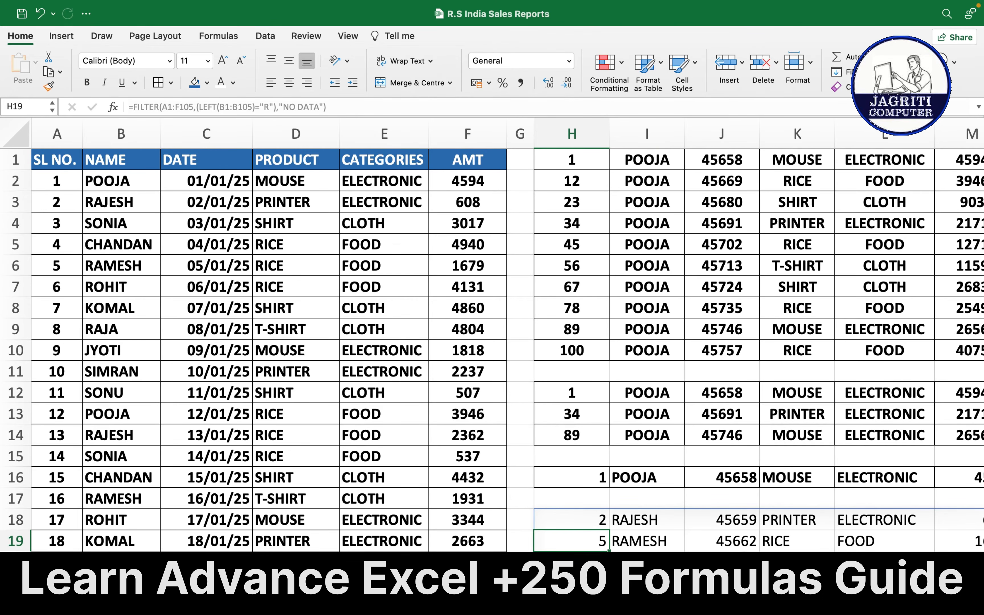
pyautogui.click(511, 503)
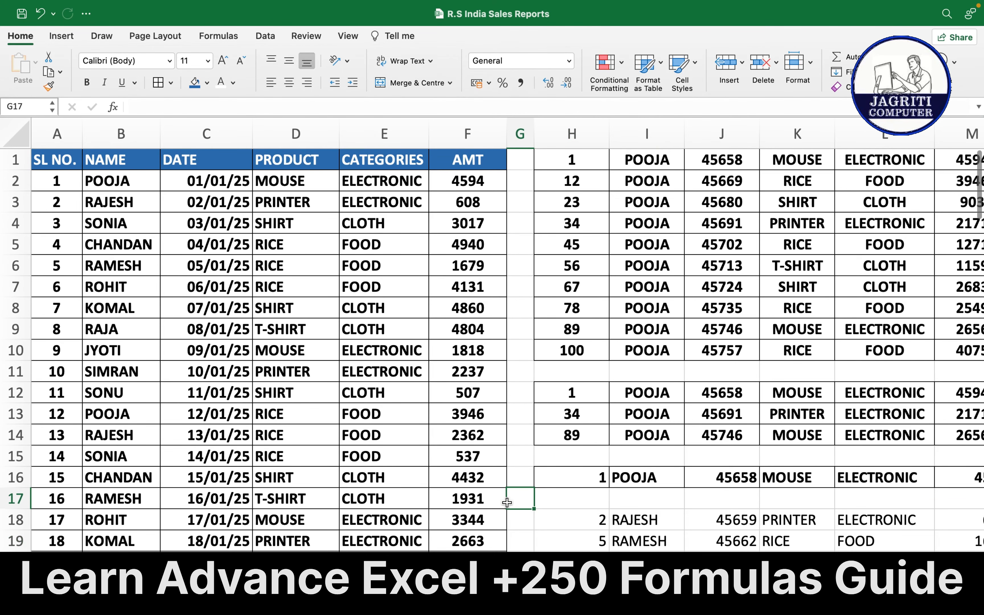
# Review the records returned by the H18 filter, from the first row and column to the last.
pyautogui.scroll(-7, 572, 503)
pyautogui.hscroll(2, 572, 504)
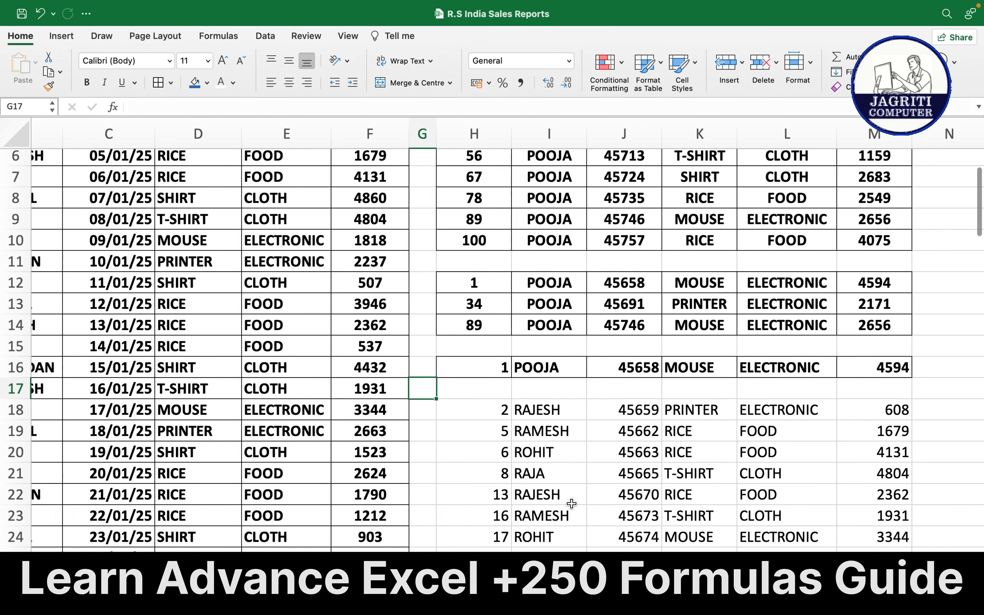
pyautogui.scroll(-4, 571, 504)
pyautogui.hscroll(1, 572, 504)
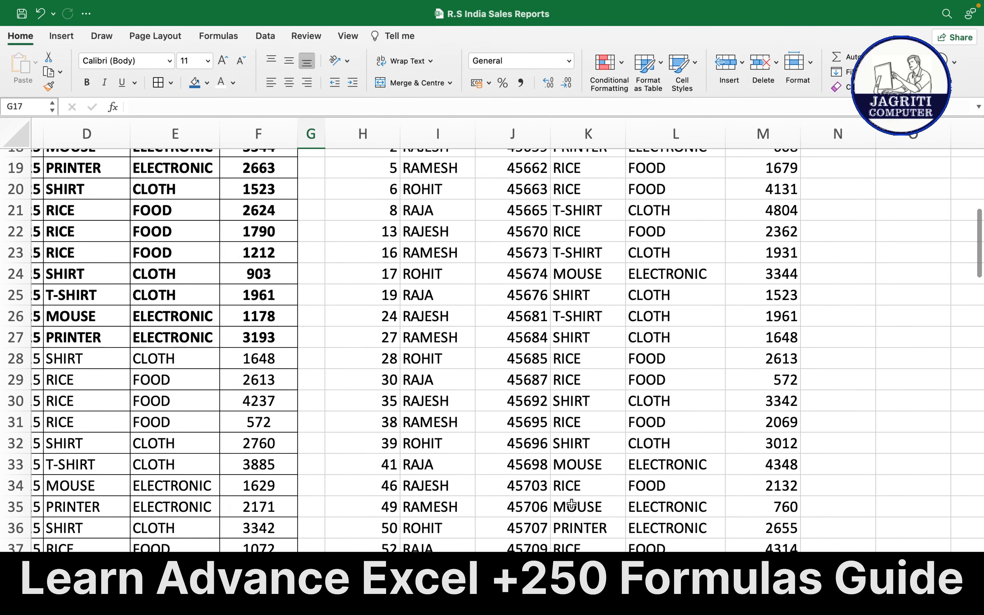
pyautogui.scroll(4, 571, 503)
pyautogui.hscroll(-1, 572, 504)
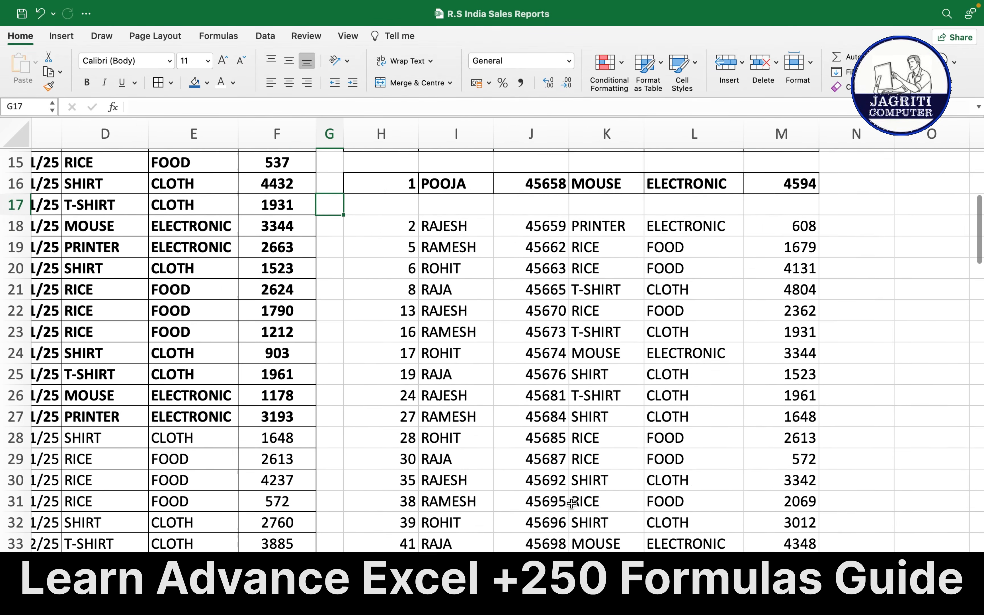
pyautogui.click(400, 246)
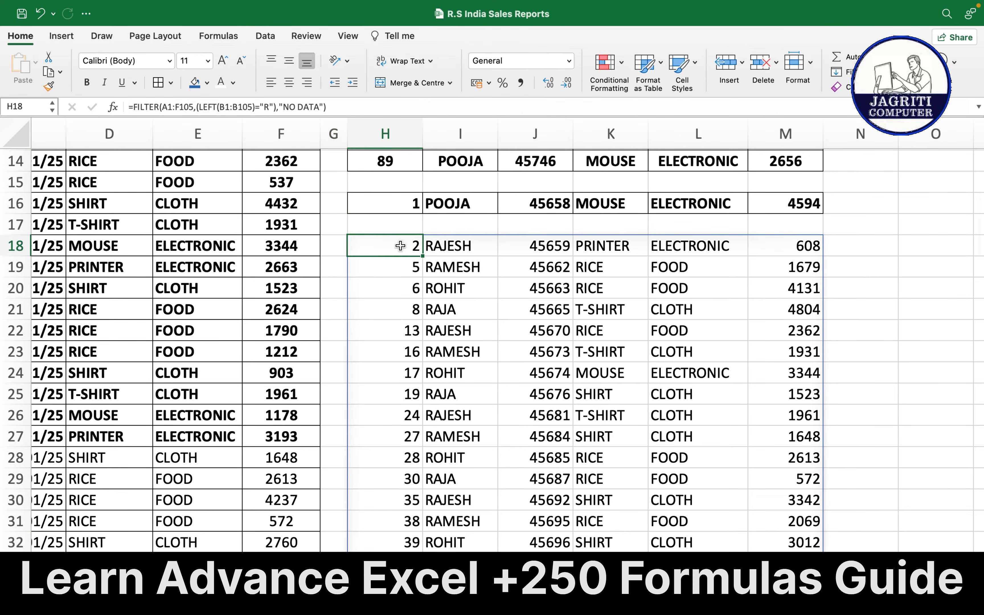
pyautogui.hotkey('ctrl', 'Right')
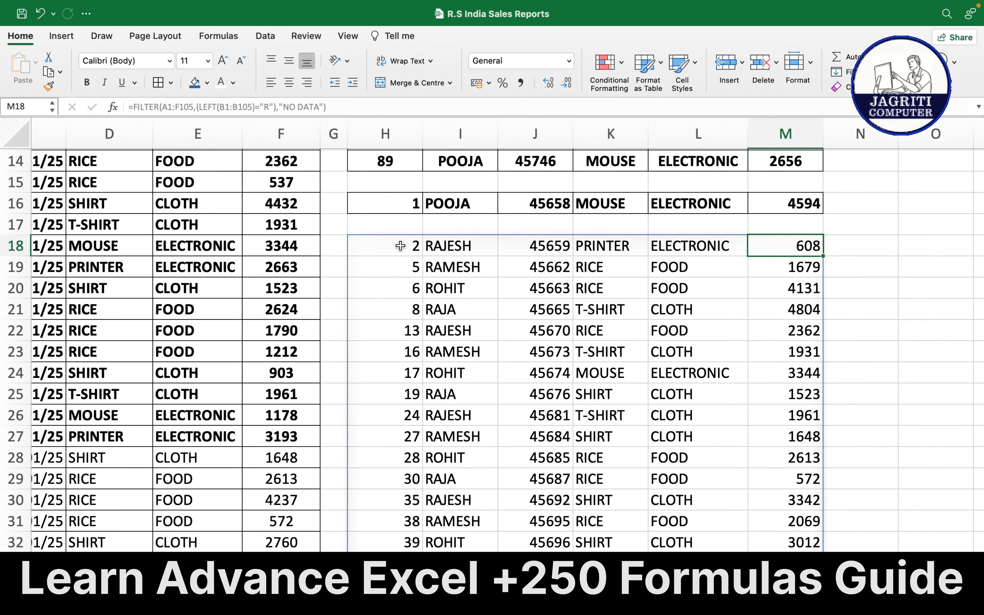
pyautogui.hotkey('ctrl', 'Left')
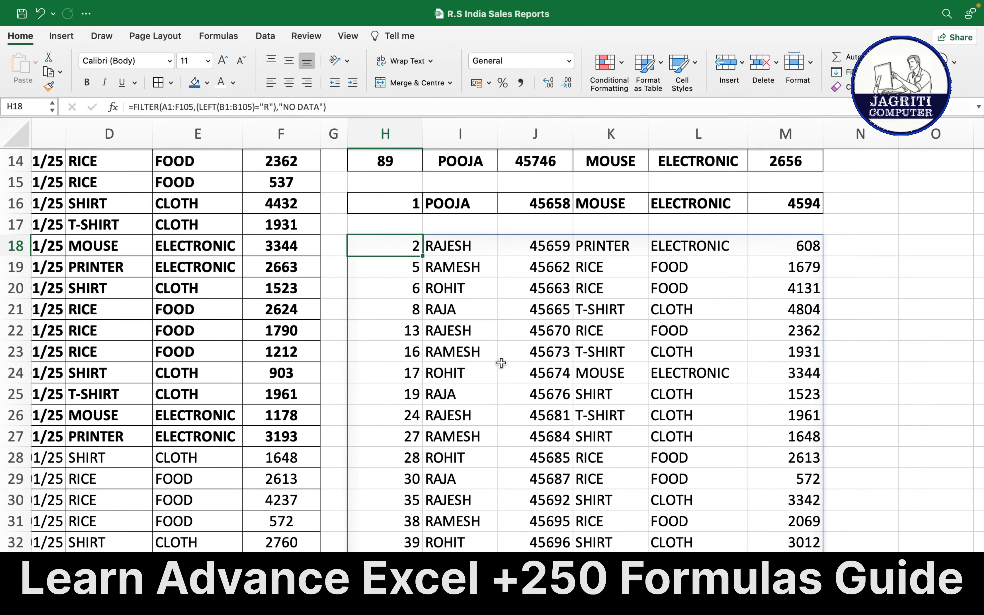
pyautogui.scroll(-4, 502, 362)
pyautogui.scroll(-15, 501, 363)
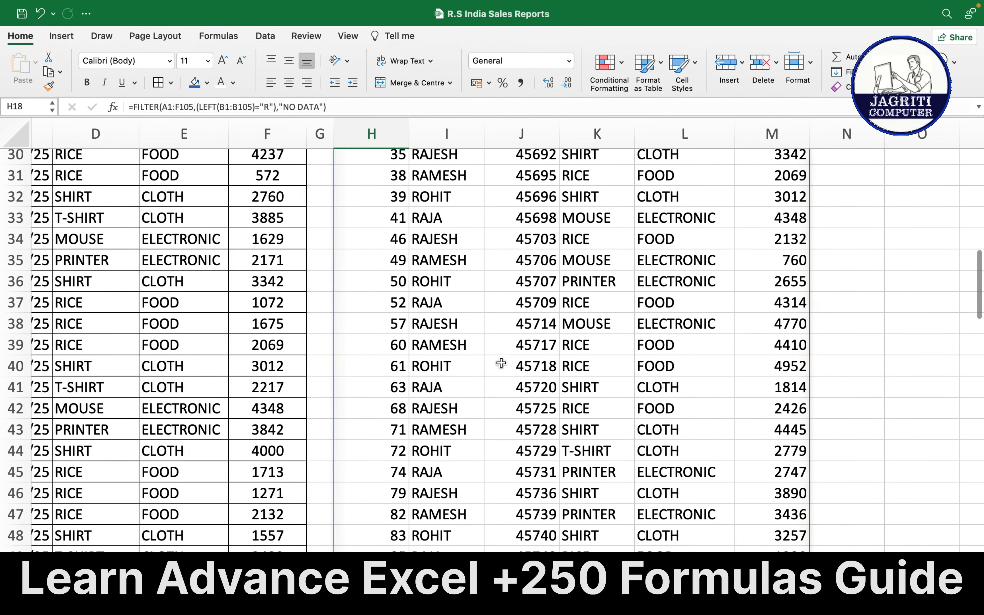
pyautogui.scroll(-7, 501, 363)
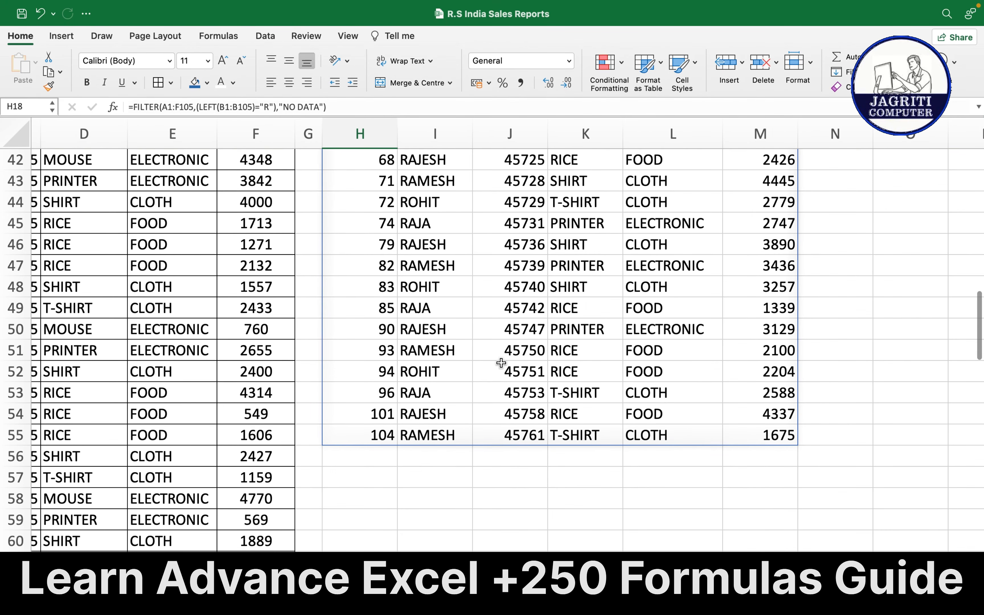
pyautogui.scroll(8, 502, 363)
pyautogui.scroll(20, 502, 362)
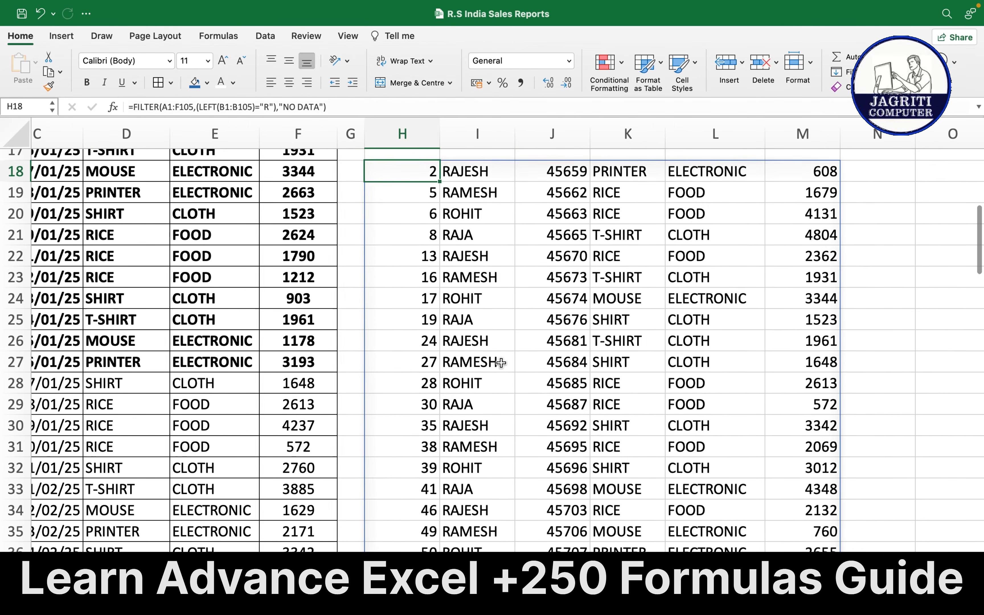
pyautogui.scroll(1, 499, 390)
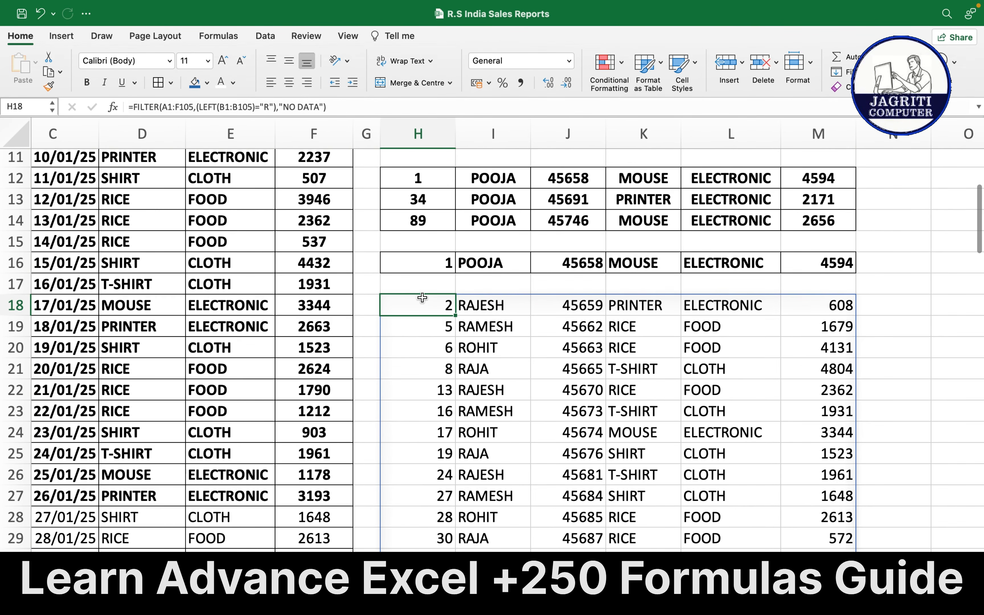
# Inspect the FILTER formula in H18, and compare the source table with its extracted records down to the last row.
pyautogui.click(422, 306)
pyautogui.doubleClick(422, 306)
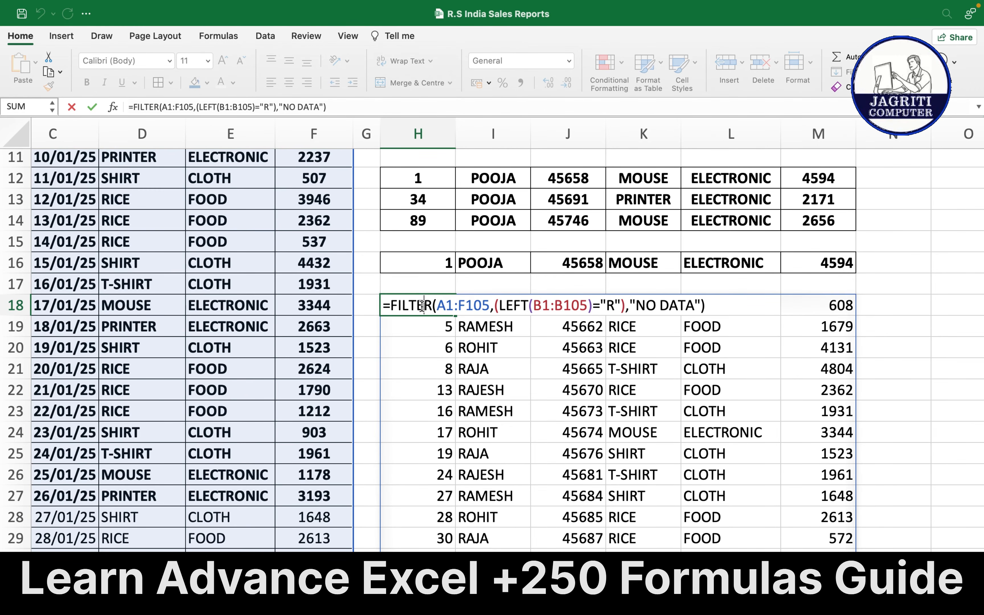
pyautogui.press('Return')
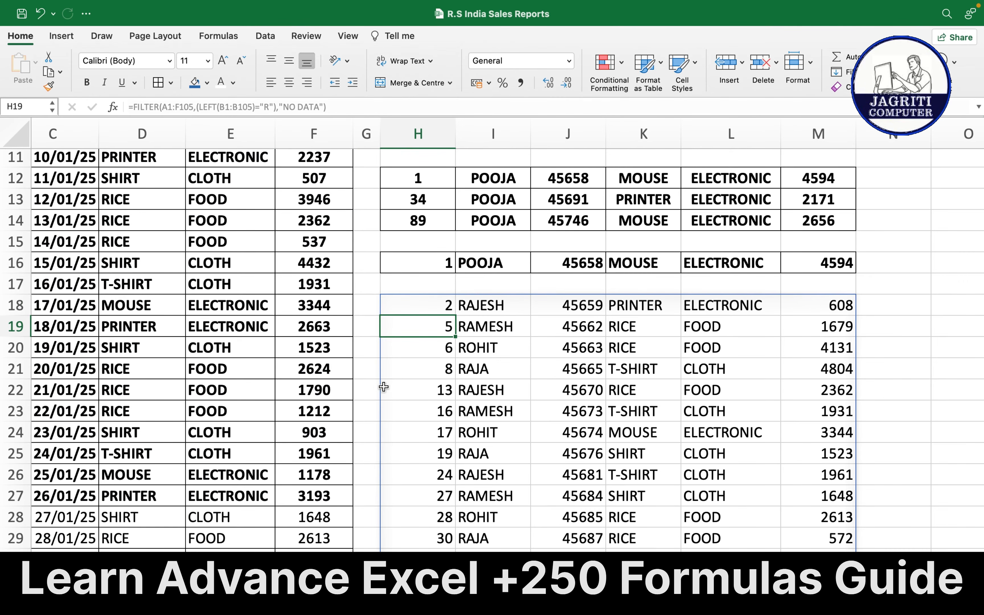
pyautogui.scroll(10, 366, 366)
pyautogui.hscroll(-3, 366, 366)
pyautogui.scroll(-15, 363, 412)
pyautogui.hscroll(2, 363, 412)
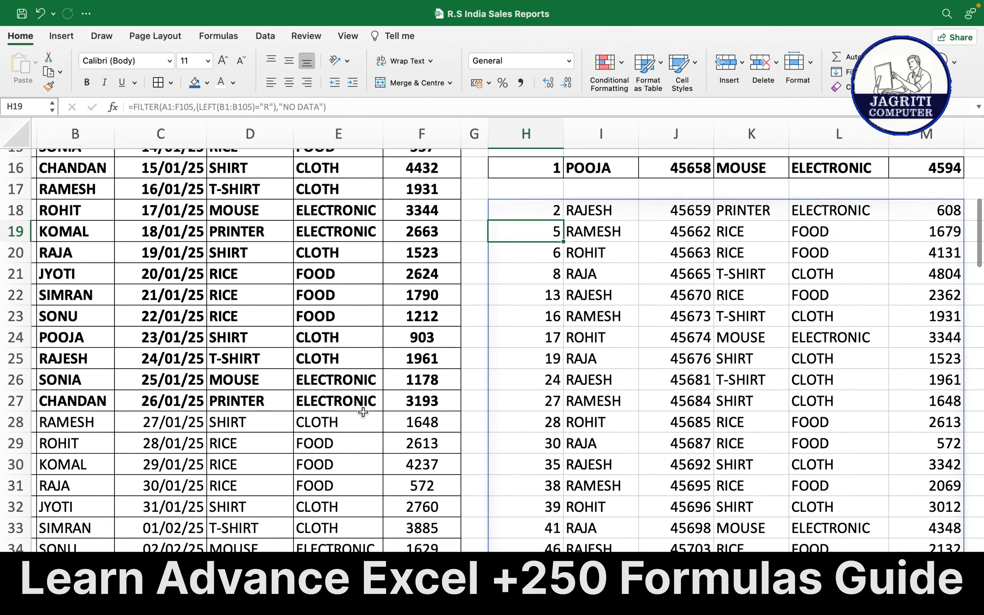
pyautogui.scroll(-5, 363, 412)
pyautogui.hscroll(1, 363, 412)
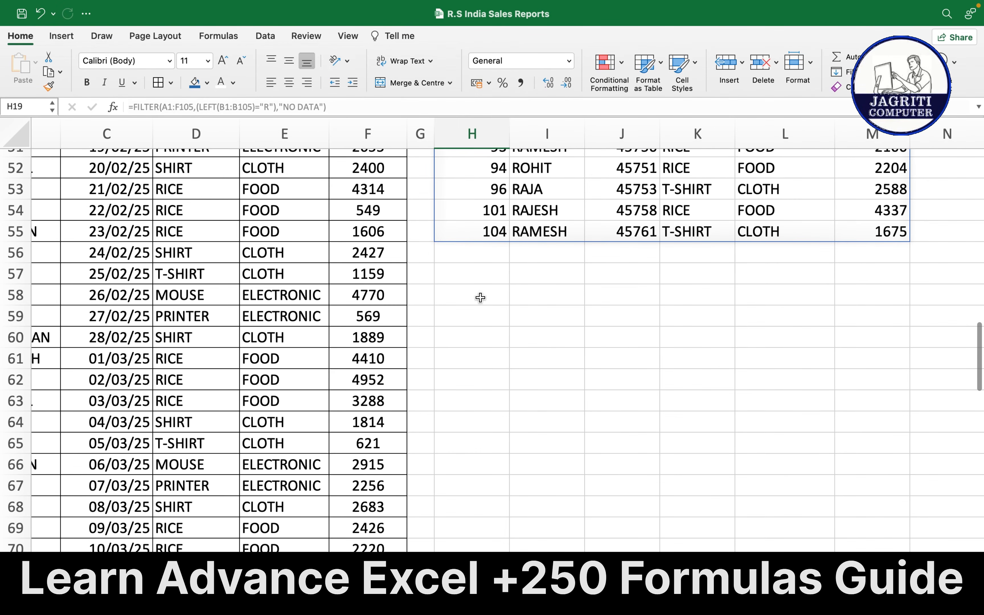
pyautogui.scroll(6, 481, 326)
pyautogui.hscroll(1, 481, 325)
pyautogui.scroll(9, 483, 324)
pyautogui.hscroll(1, 483, 324)
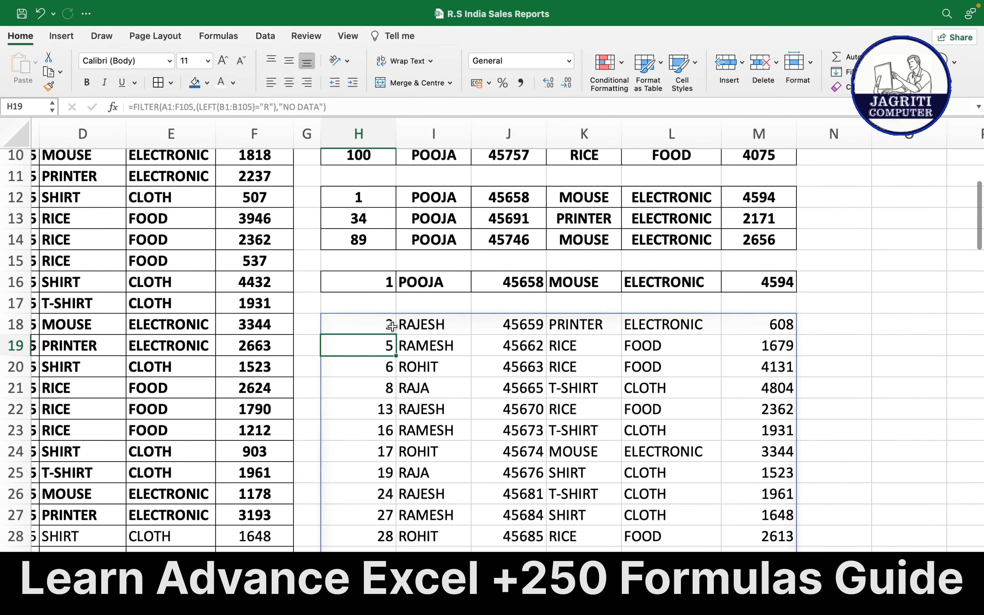
# Apply bold text and cell borders to the whole filtered result in H18:M55.
pyautogui.click(377, 326)
pyautogui.hotkey('ctrl', 'shift', 'Right')
pyautogui.hotkey('ctrl', 'shift', 'Down')
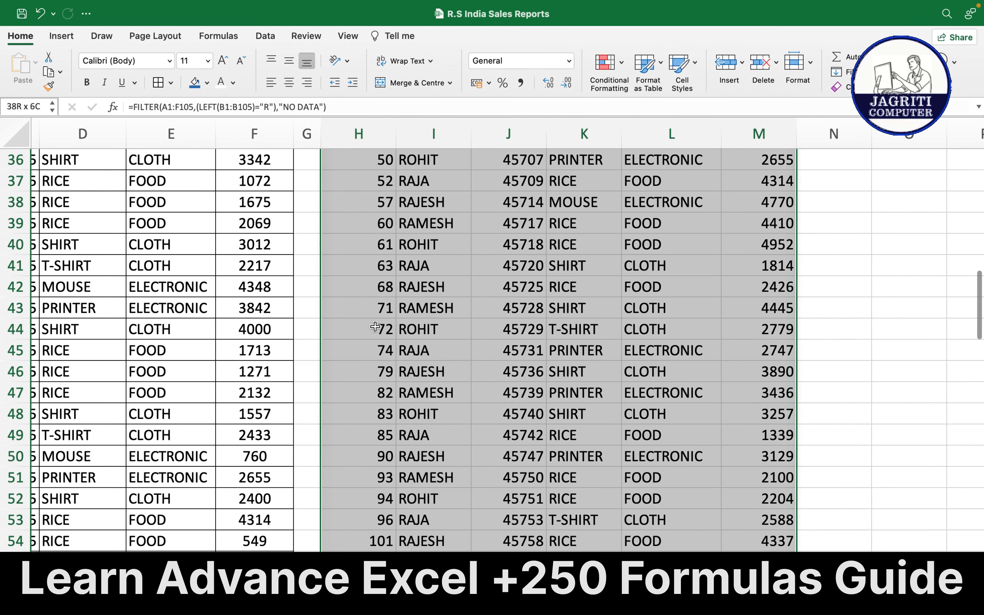
pyautogui.click(161, 83)
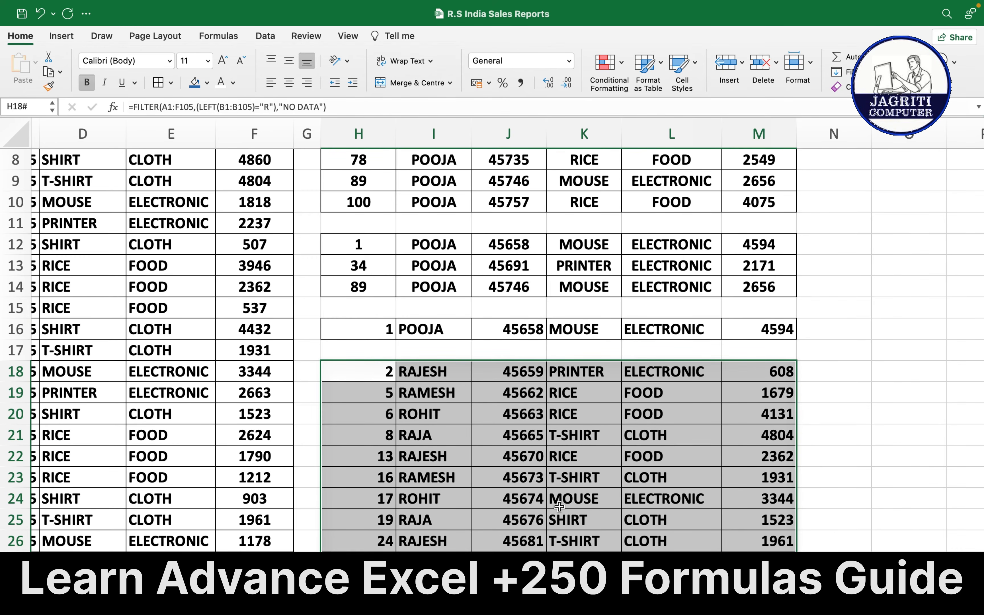
pyautogui.scroll(-10, 560, 507)
pyautogui.scroll(-3, 560, 507)
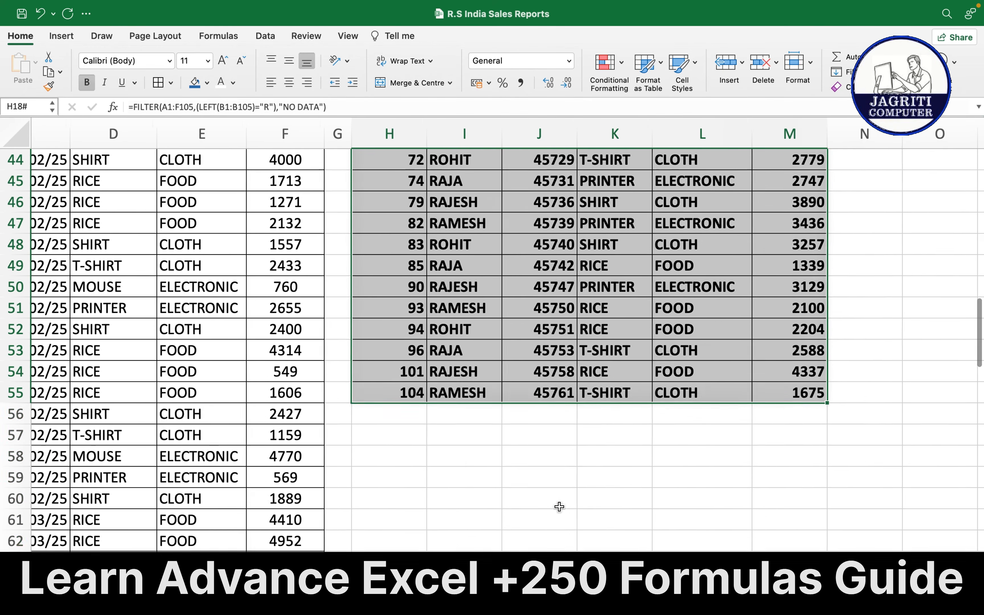
# Start a FILTER formula in H57 with the sales table A1:F105 as its array.
pyautogui.click(421, 381)
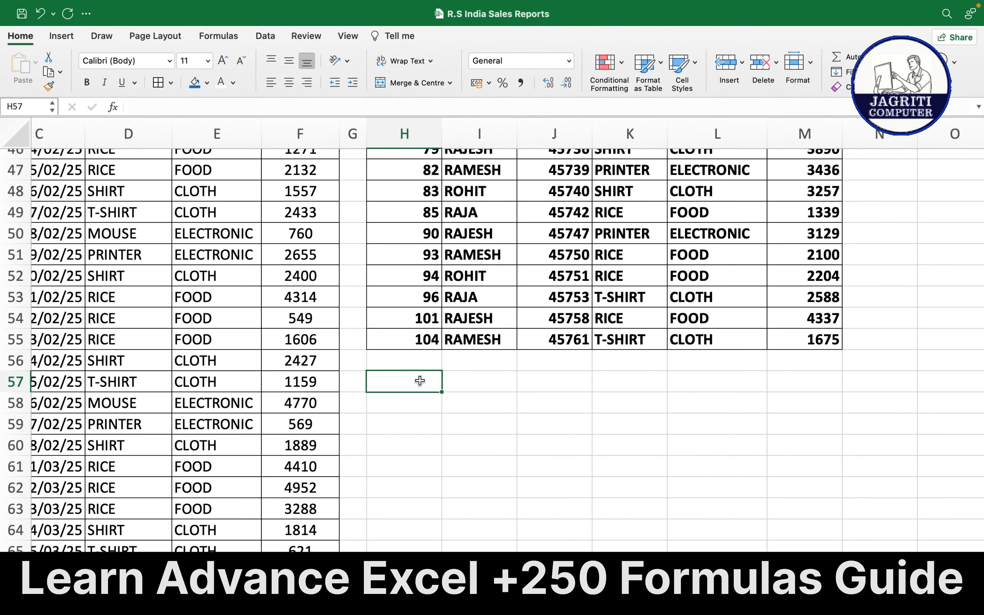
pyautogui.write('=FIL')
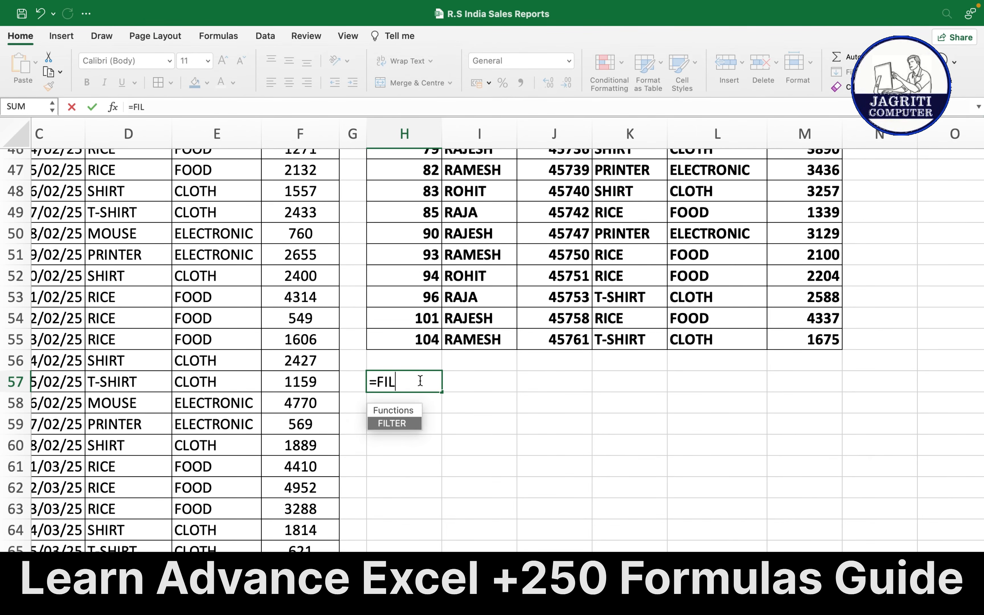
pyautogui.press('Tab')
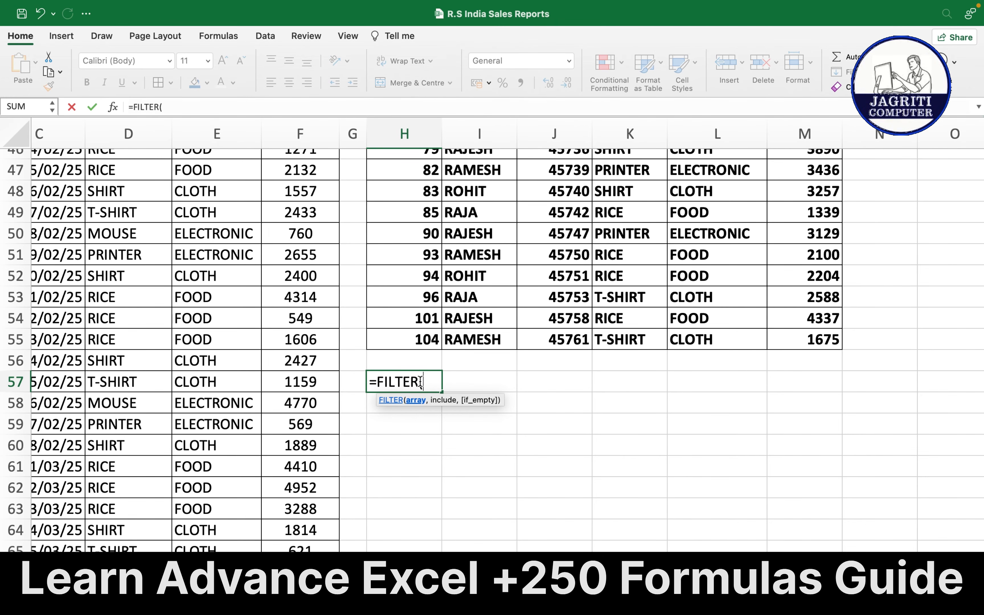
pyautogui.click(313, 366)
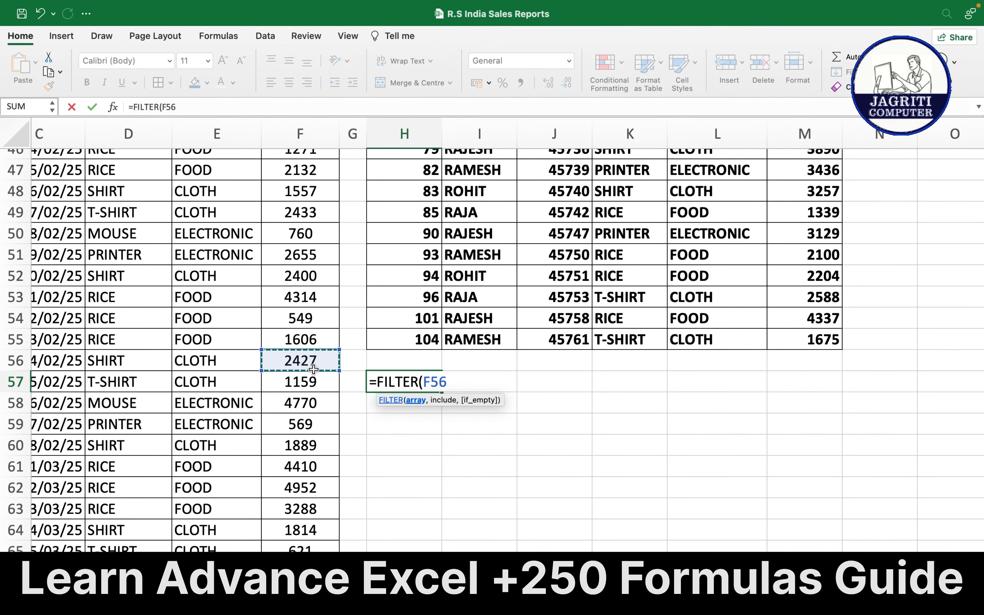
pyautogui.hotkey('shift', 'Up')
pyautogui.press('Up')
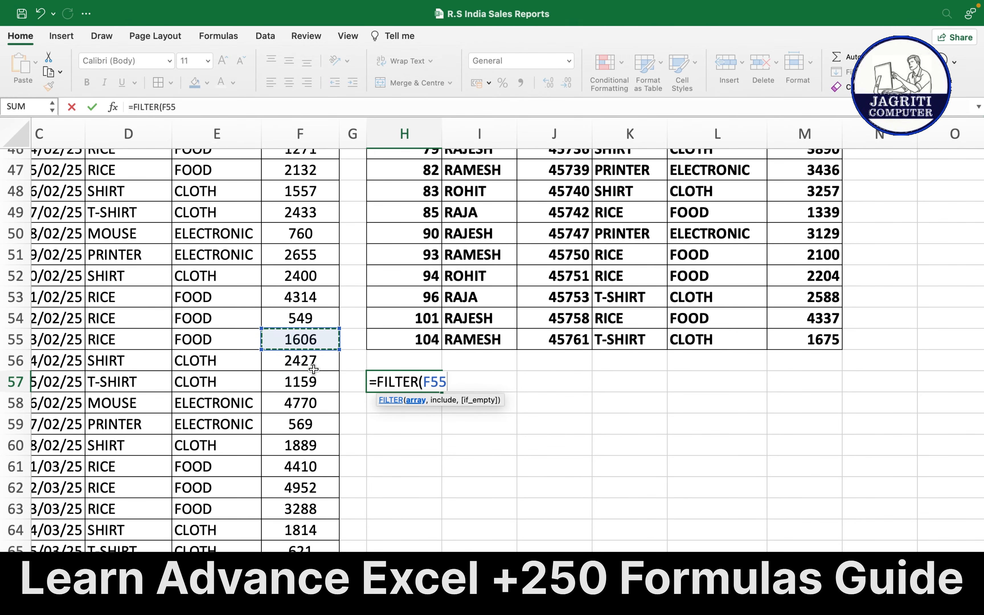
pyautogui.press('super+Up')
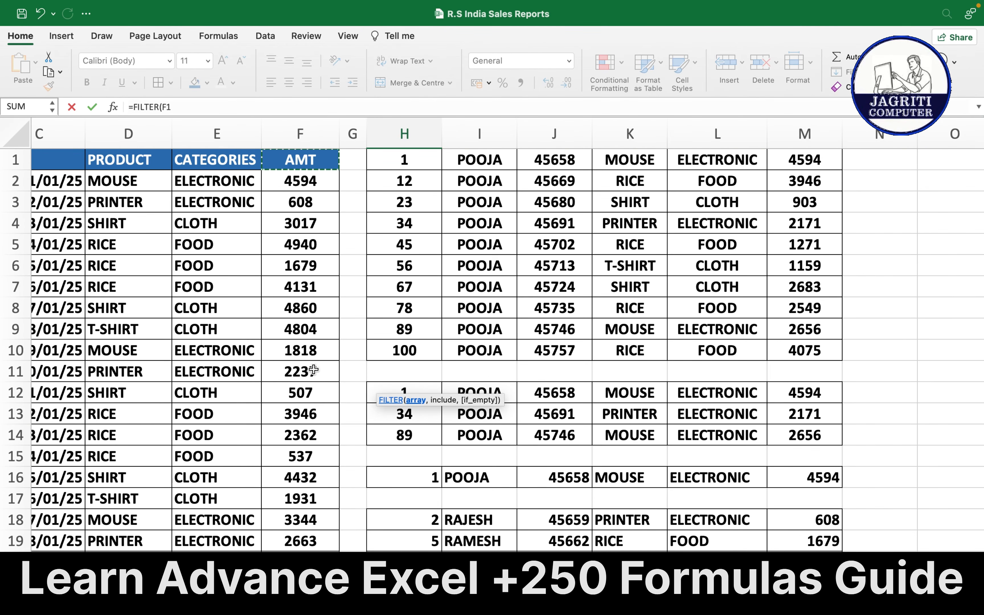
pyautogui.press('shift+super+Left')
pyautogui.press('shift+super+Down')
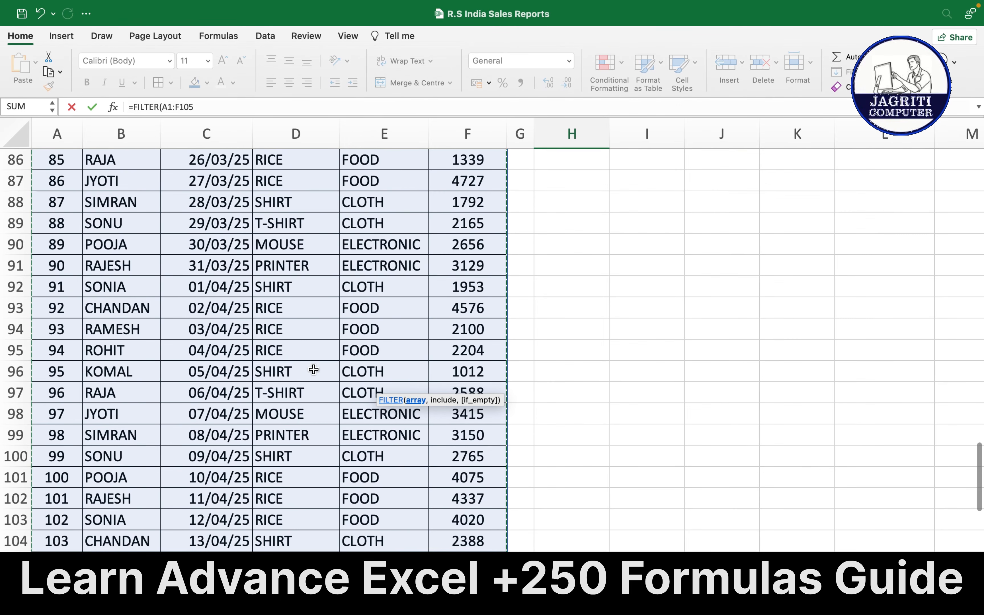
pyautogui.write(',')
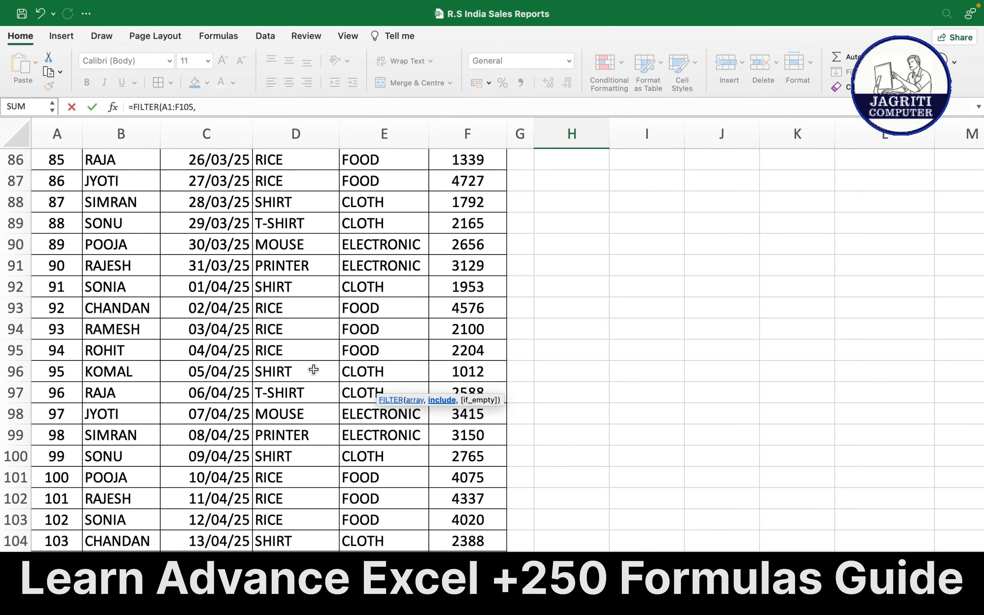
# Begin the include argument of the H57 formula with an opening bracket and the LEFT function.
pyautogui.scroll(10, 652, 345)
pyautogui.hscroll(5, 653, 345)
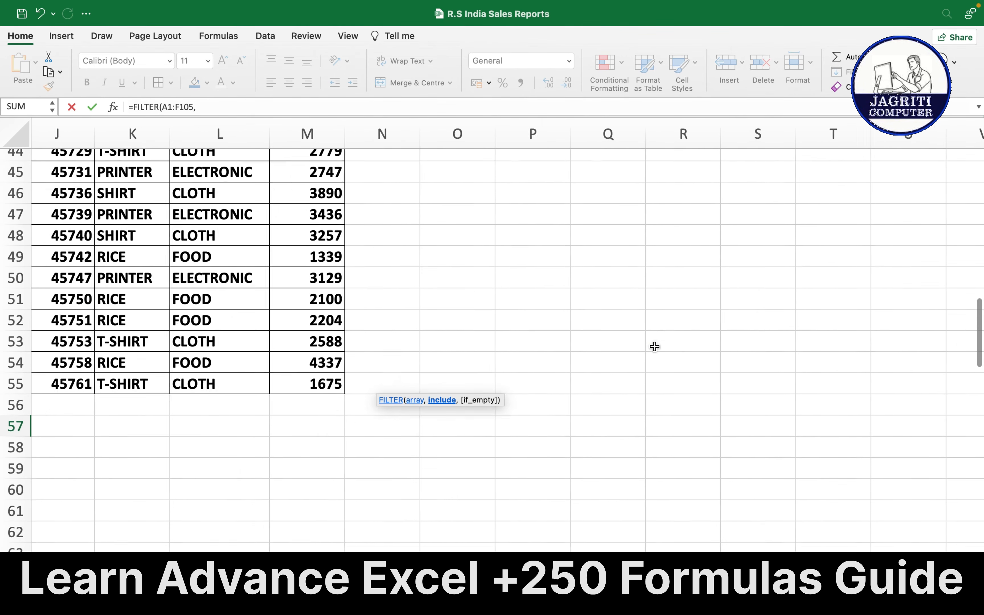
pyautogui.hscroll(-7, 655, 346)
pyautogui.scroll(-4, 655, 346)
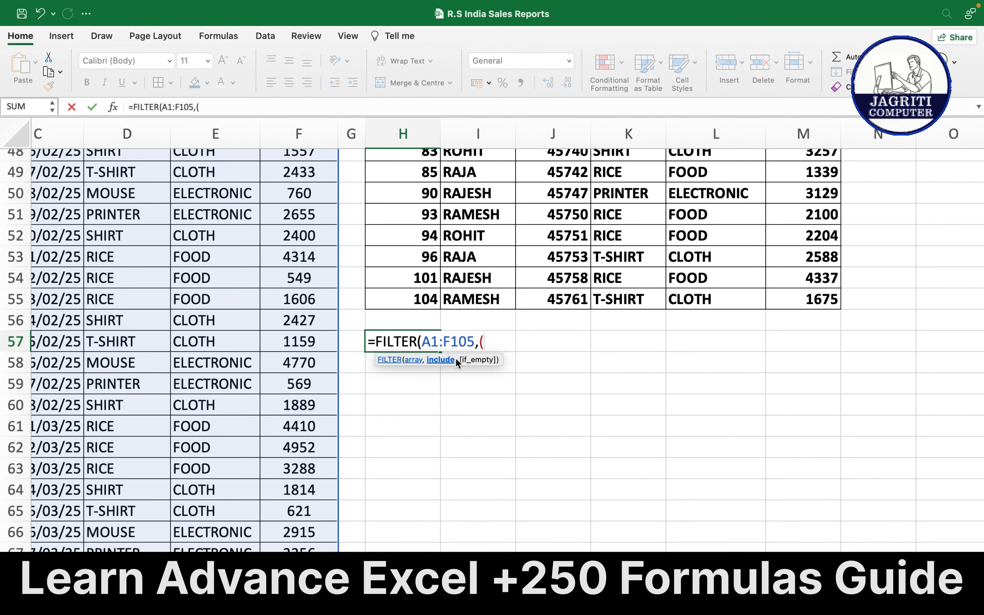
pyautogui.write('(LE')
pyautogui.press('Tab')
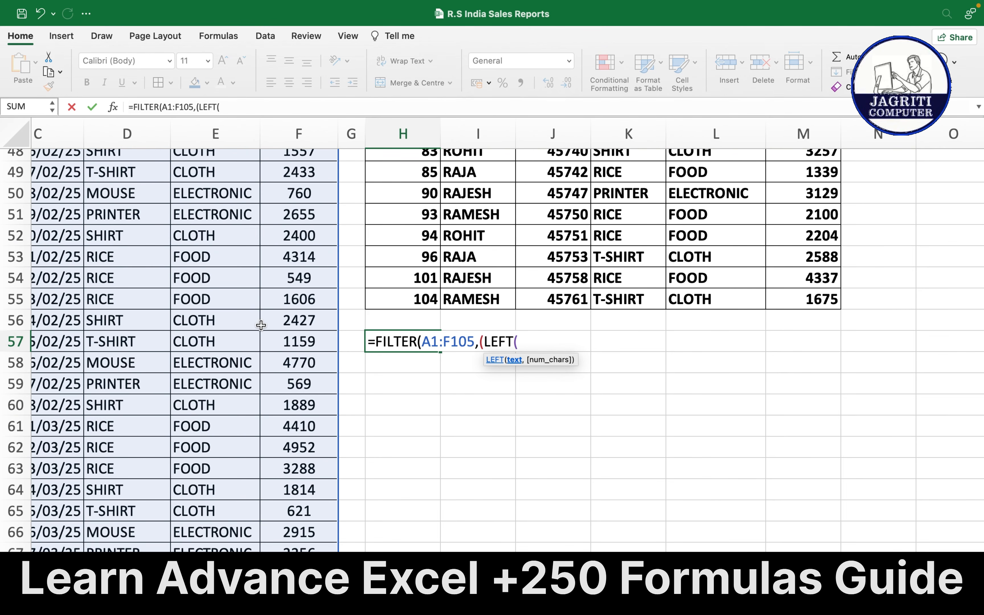
# Give LEFT the name column B1:B105 as its text in the H57 formula and add the comparison ="R".
pyautogui.hscroll(-3, 261, 324)
pyautogui.scroll(3, 262, 325)
pyautogui.scroll(13, 261, 324)
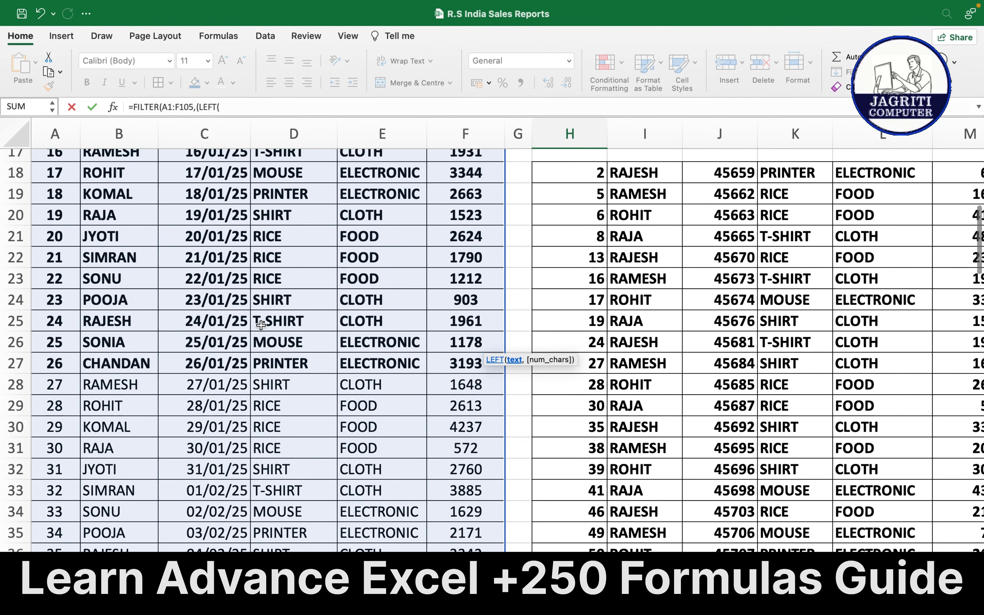
pyautogui.scroll(2, 99, 258)
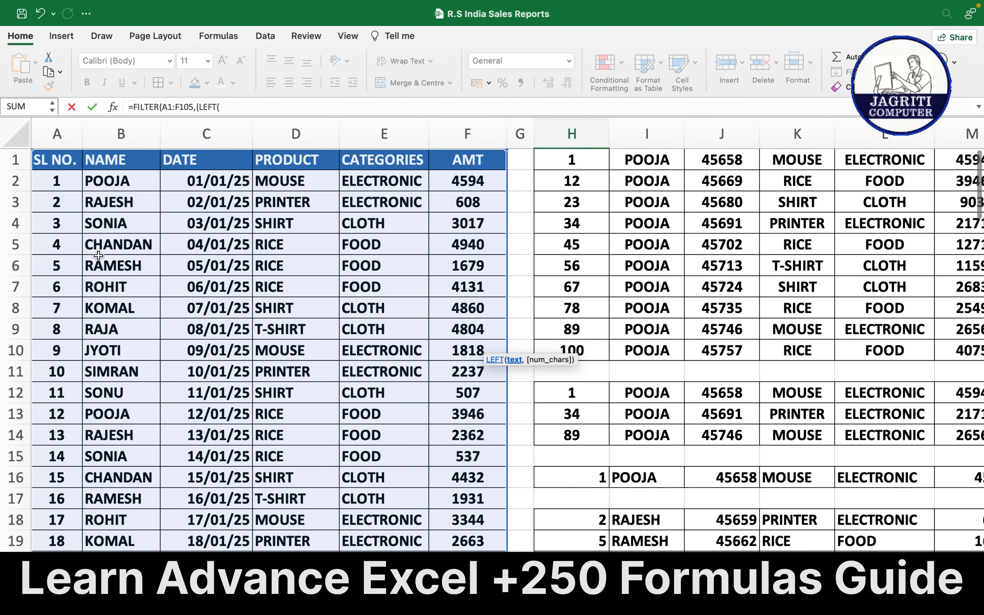
pyautogui.click(119, 164)
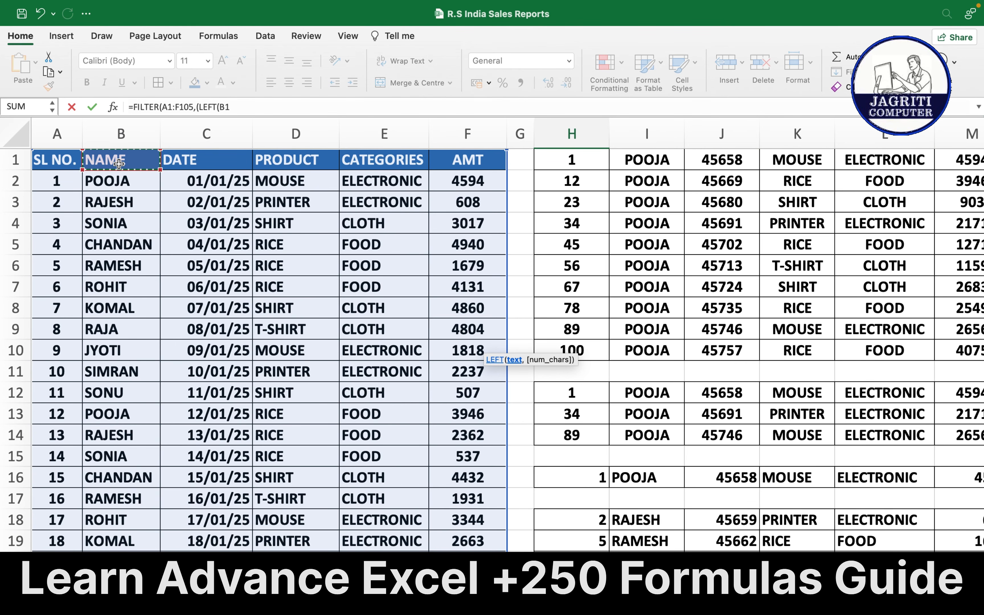
pyautogui.hotkey('ctrl', 'shift', 'Down')
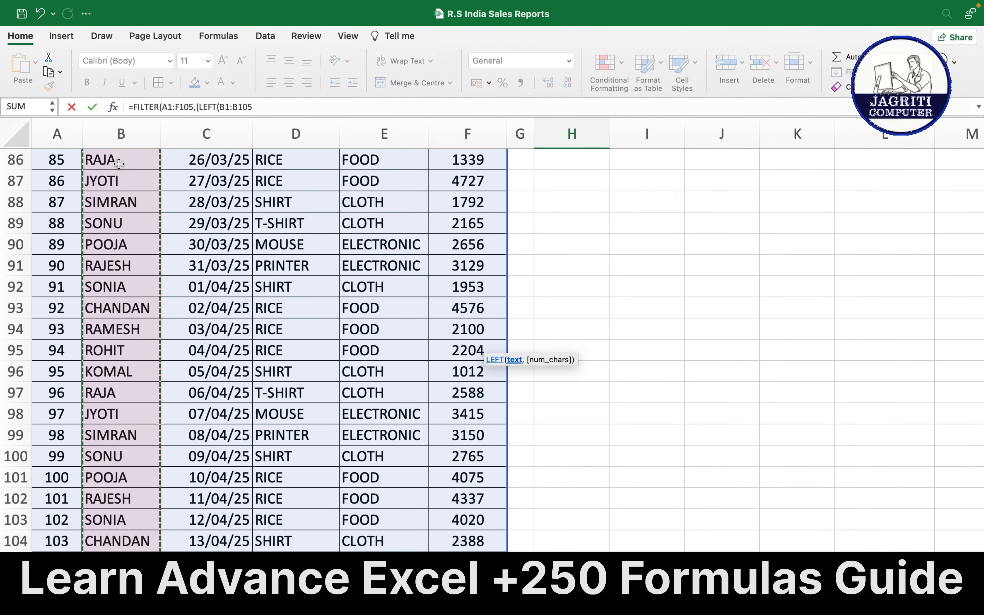
pyautogui.write('="R')
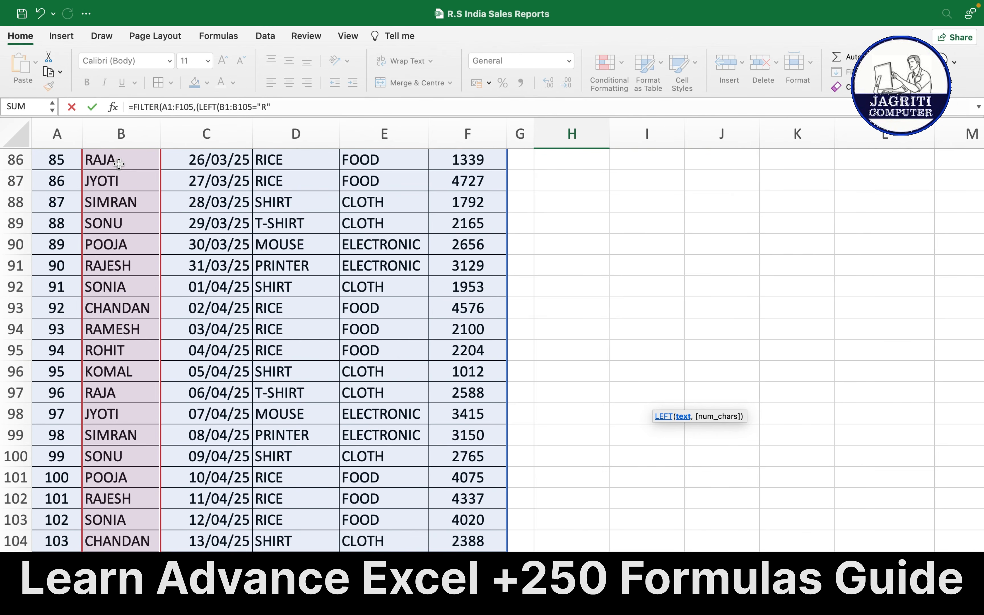
# Close the LEFT function right after B1:B105, close the ="R" condition, and enter the H57 formula with the suggested bracket correction.
pyautogui.scroll(10, 119, 163)
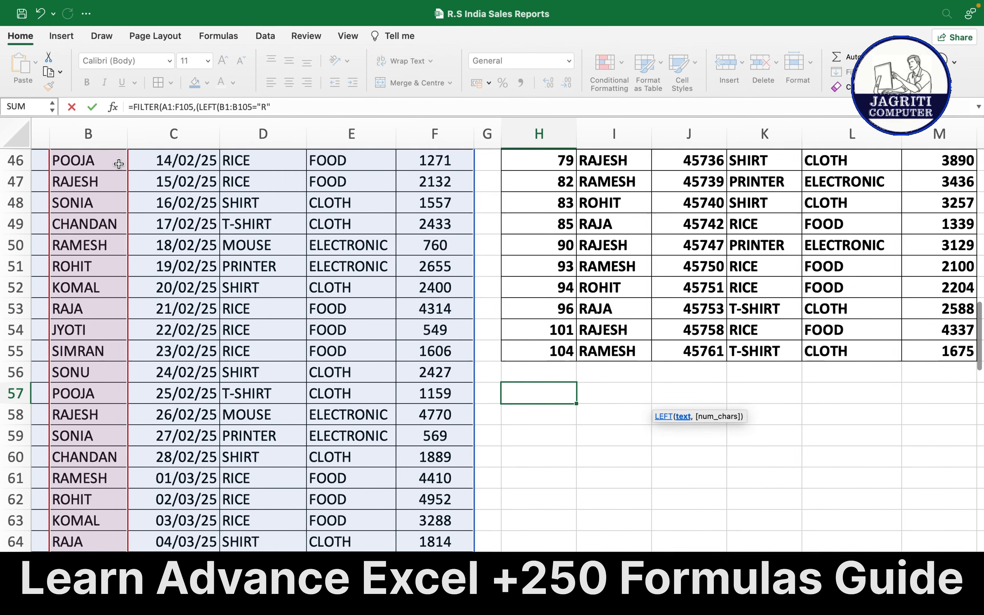
pyautogui.hscroll(2, 119, 163)
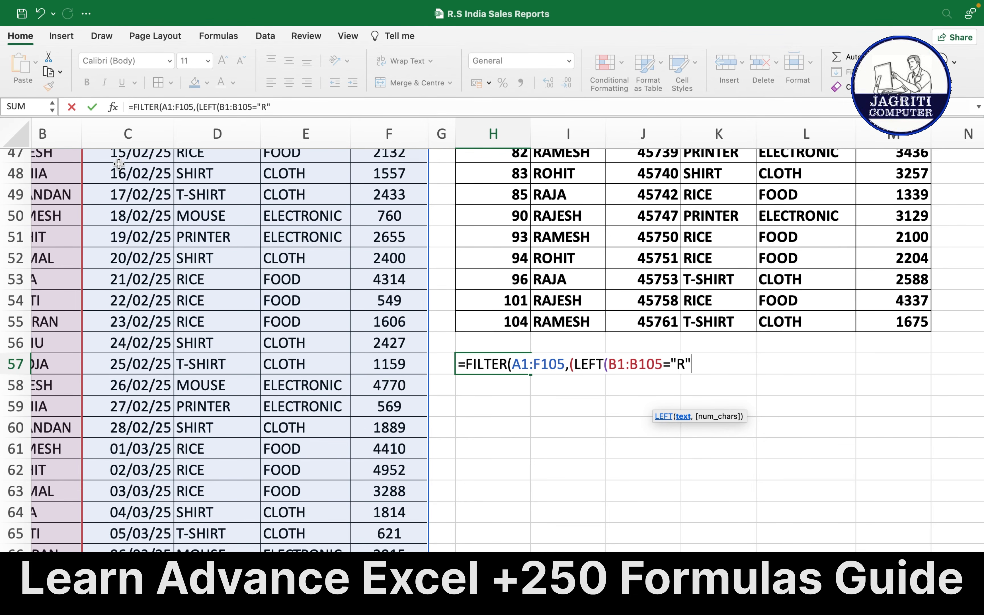
pyautogui.write(')')
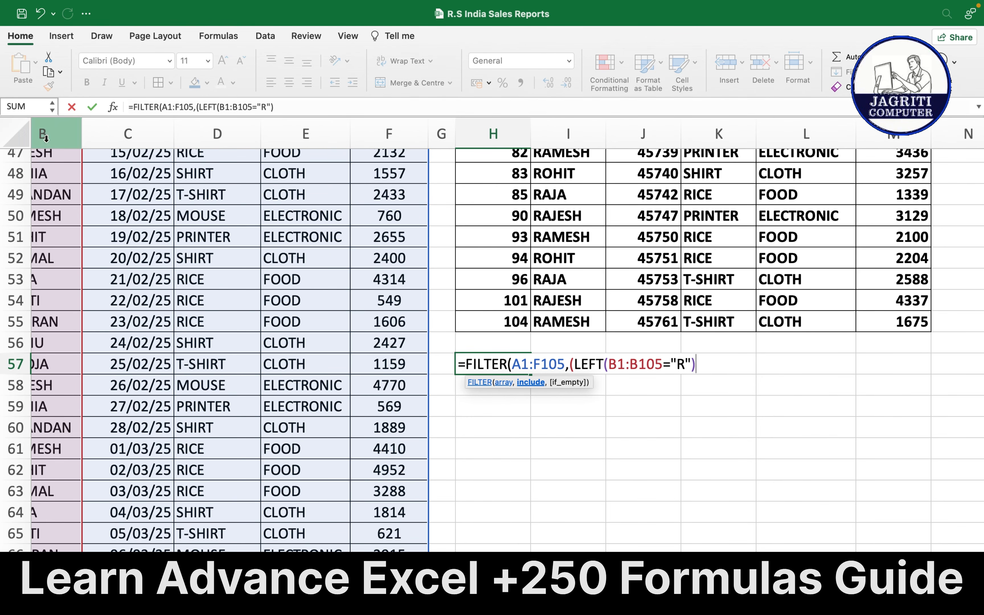
pyautogui.click(664, 365)
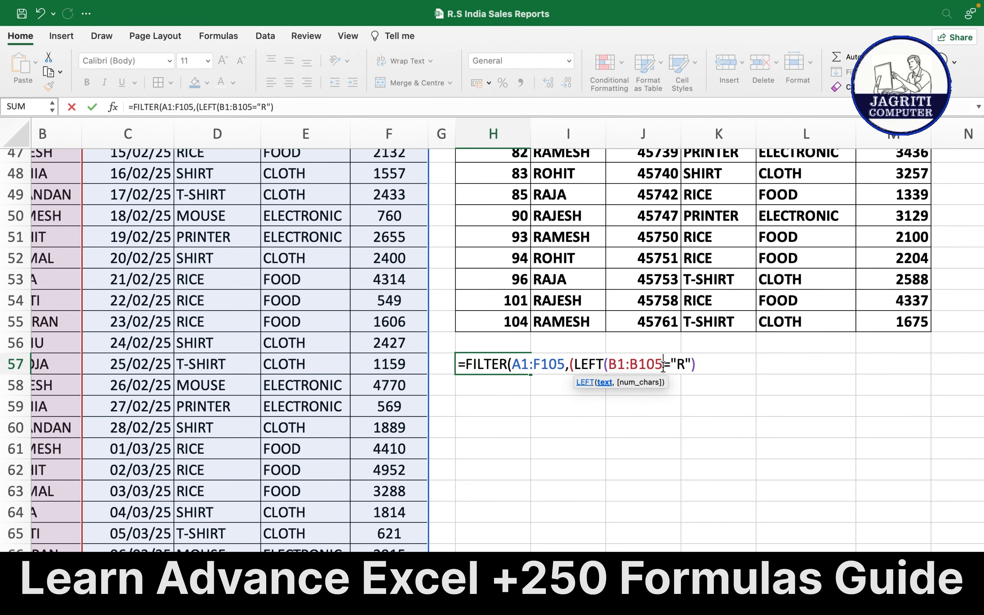
pyautogui.write(')')
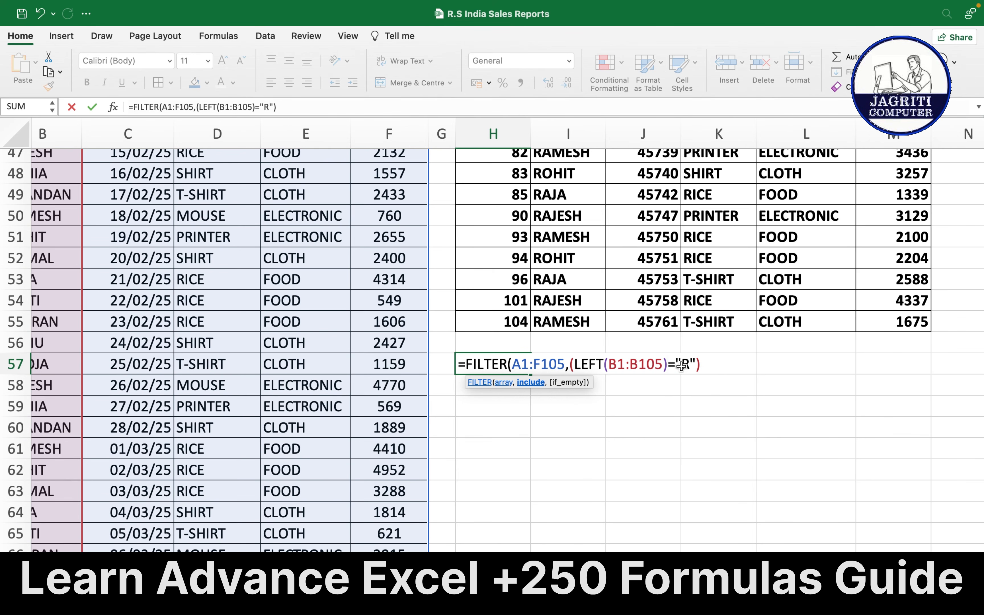
pyautogui.press('Return')
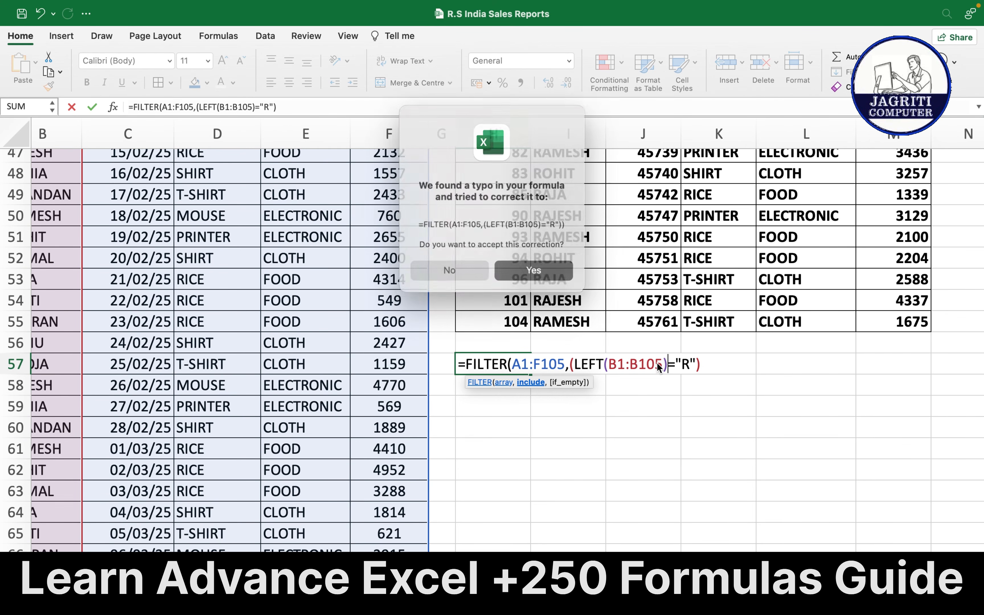
pyautogui.click(553, 272)
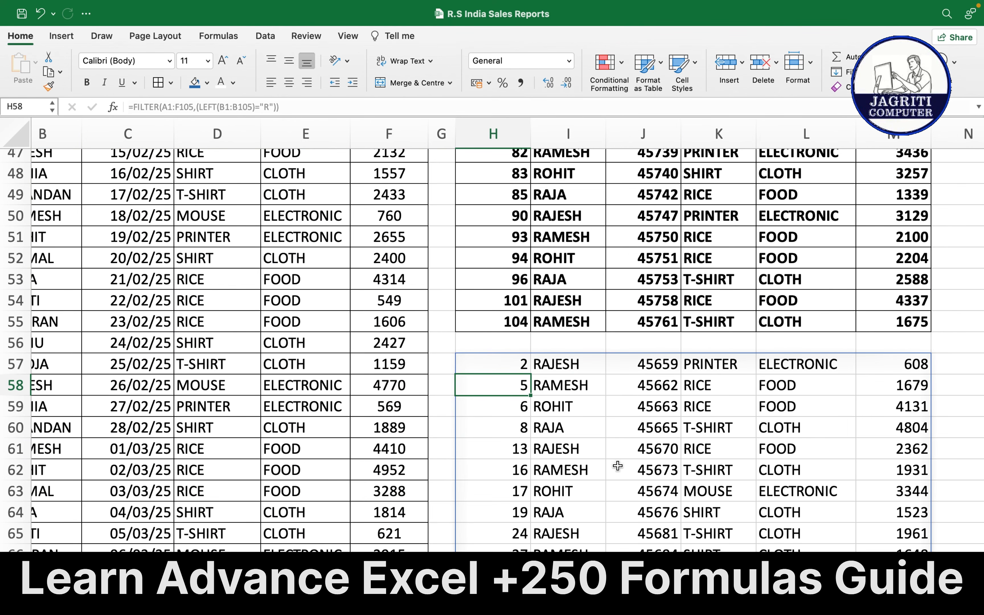
# Reopen the H57 formula and multiply the name condition by a second bracketed condition on the categories range E1:E105.
pyautogui.doubleClick(512, 364)
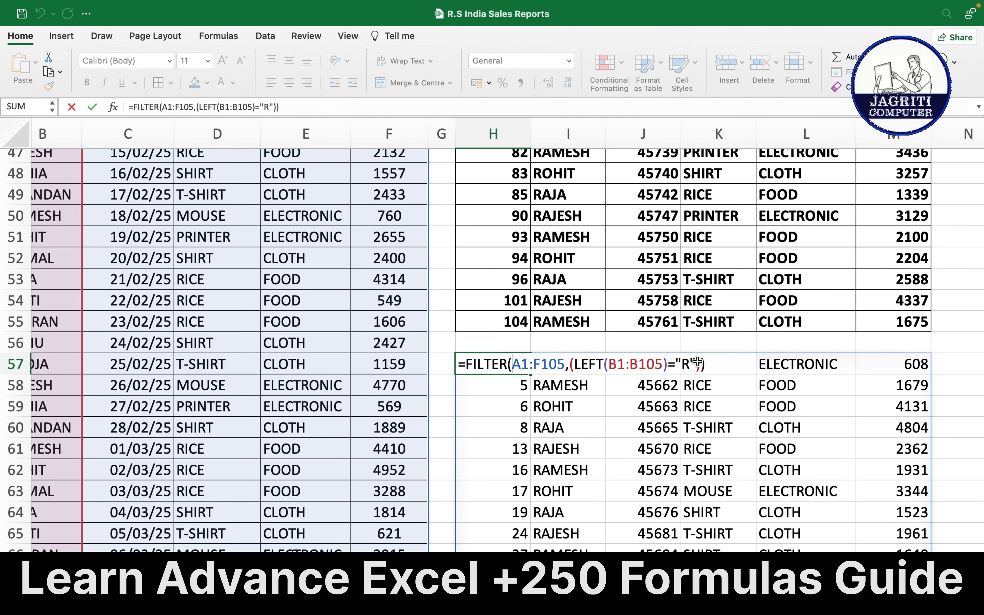
pyautogui.press('Left')
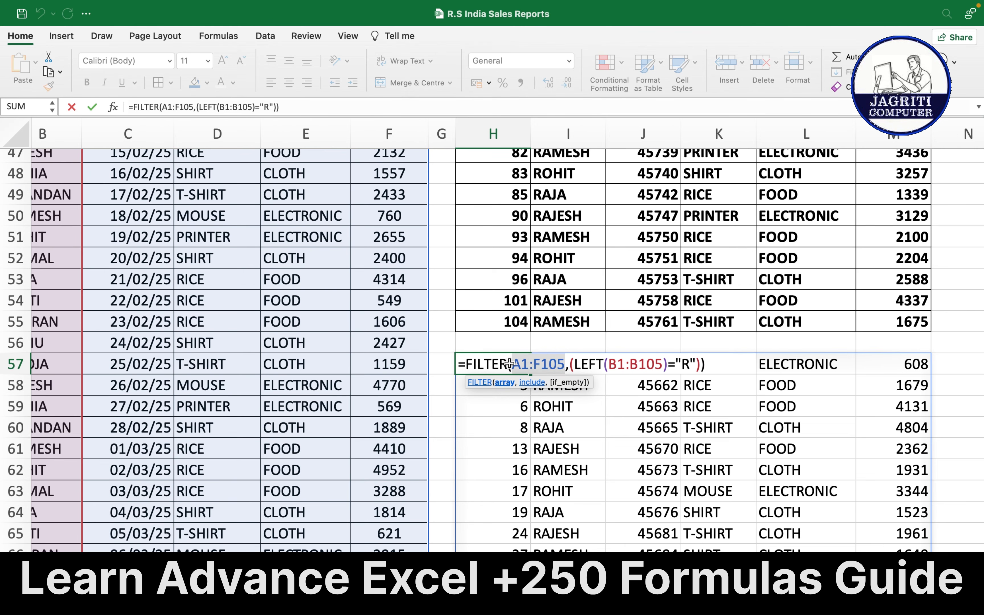
pyautogui.click(702, 365)
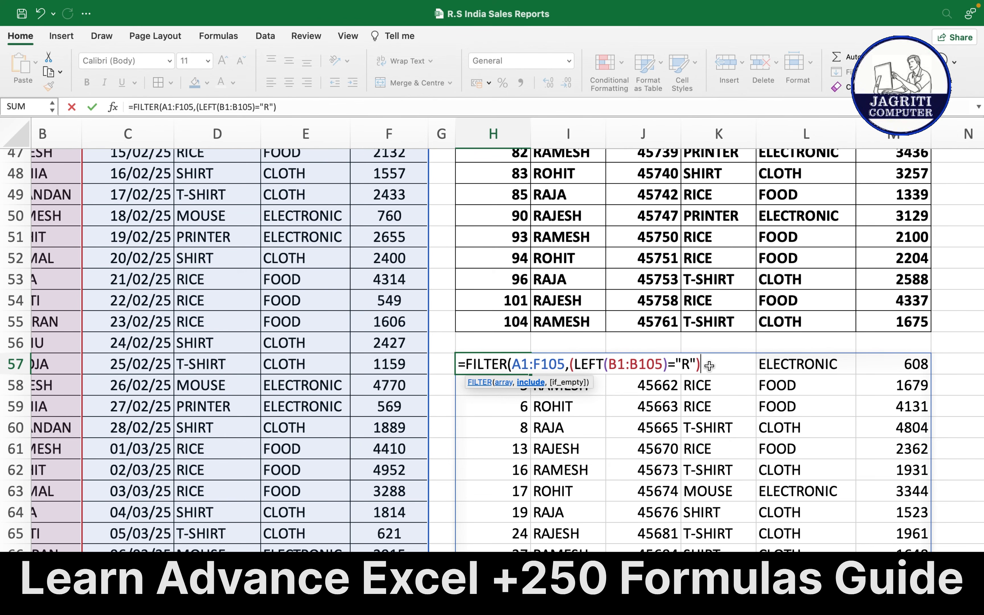
pyautogui.write('*(')
pyautogui.scroll(10, 254, 231)
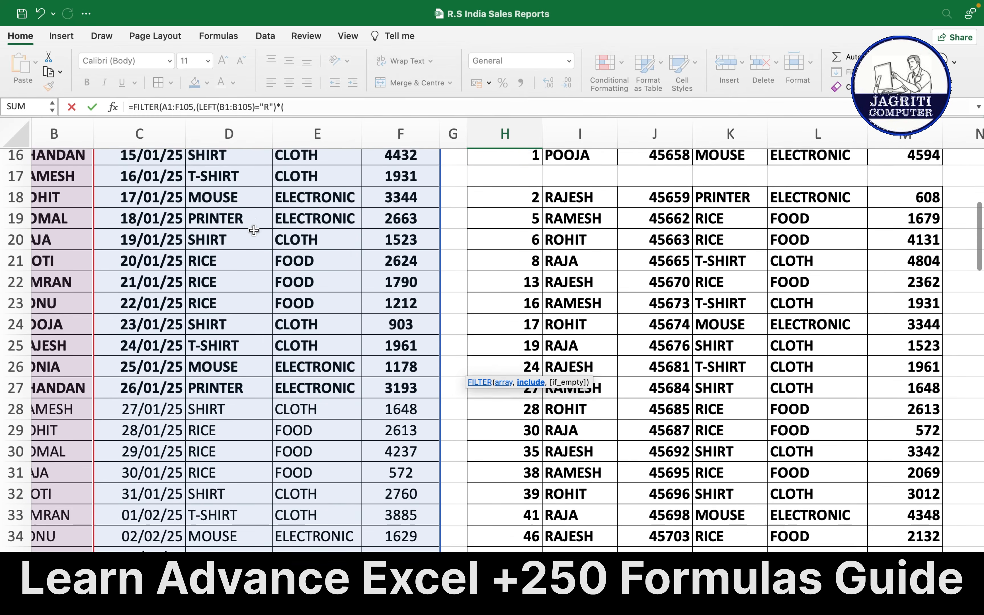
pyautogui.scroll(5, 253, 230)
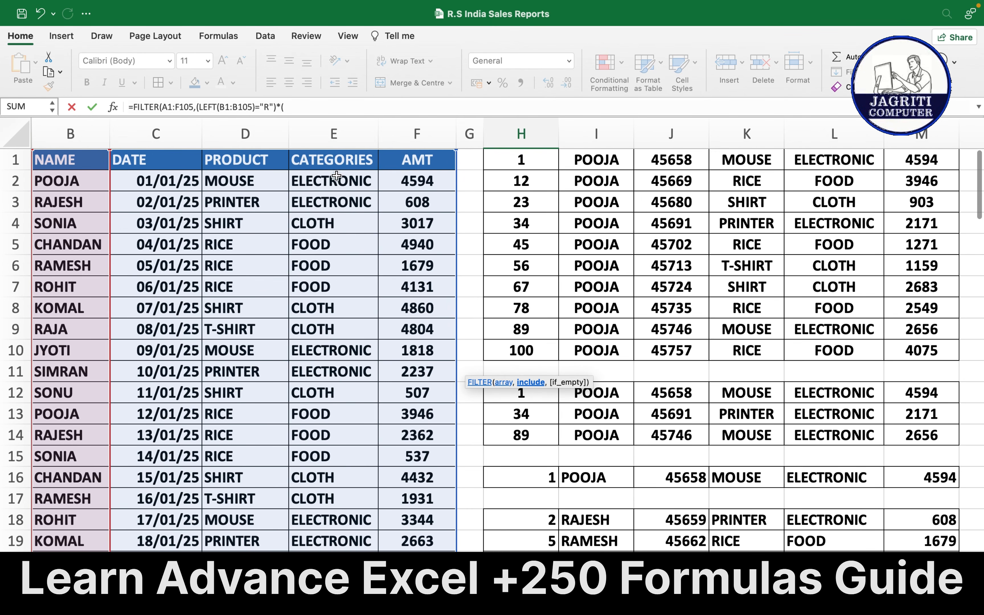
pyautogui.click(331, 162)
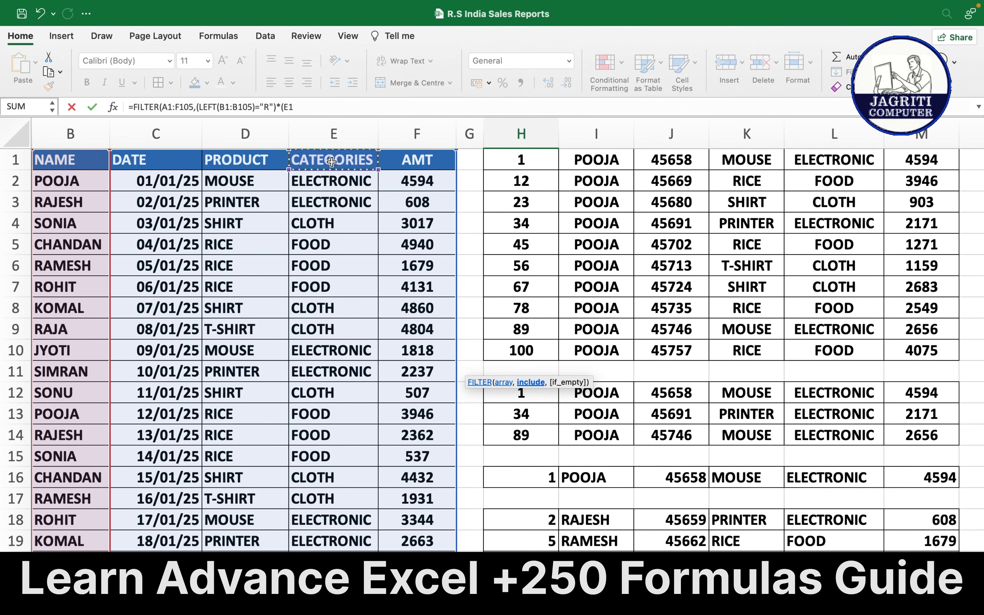
pyautogui.hotkey('ctrl', 'shift', 'Down')
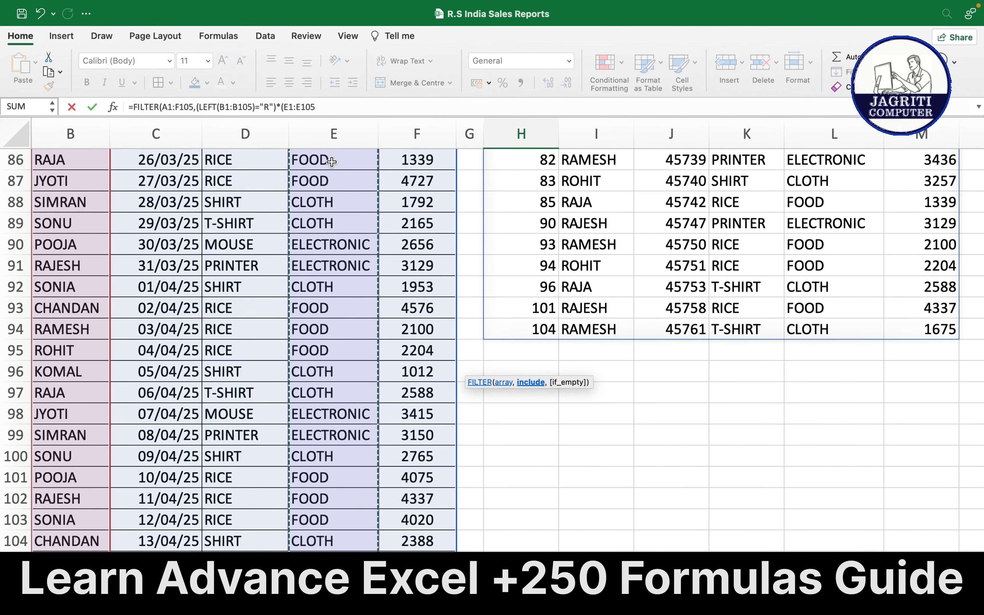
# Complete the second condition of the H57 formula by requiring the category to equal "FOOD".
pyautogui.write('=')
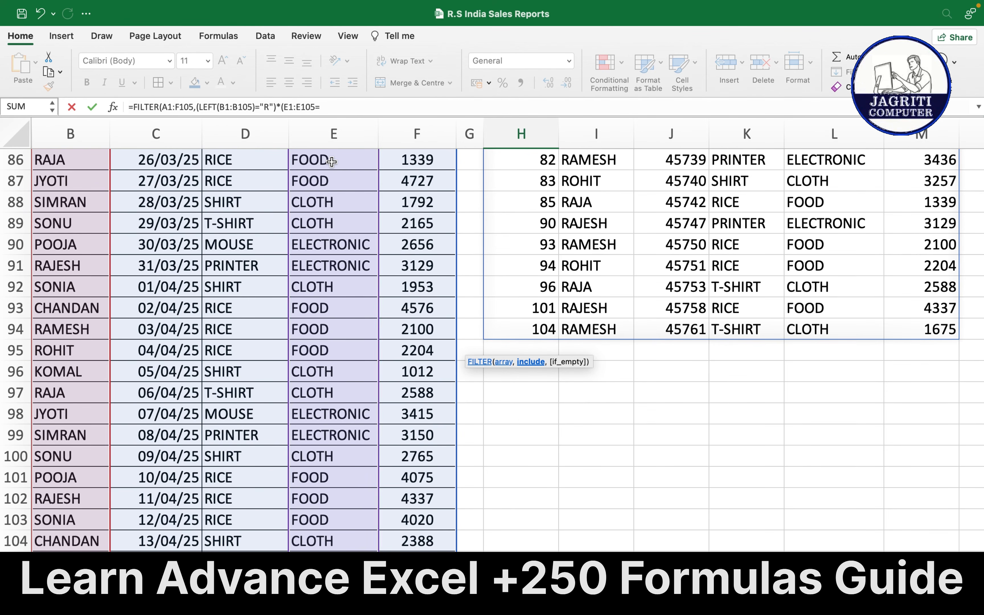
pyautogui.scroll(15, 332, 162)
pyautogui.hscroll(2, 332, 162)
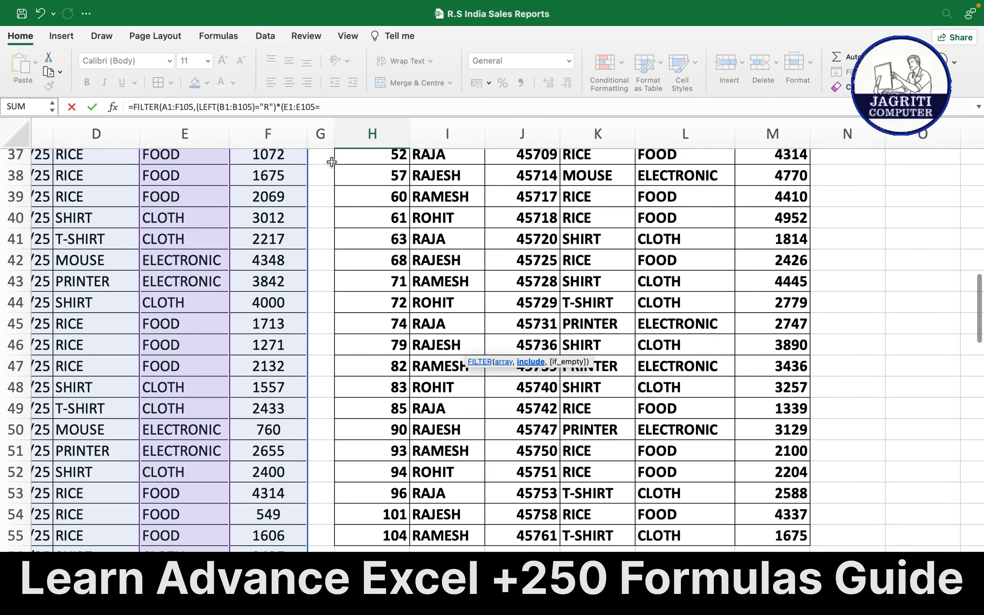
pyautogui.scroll(-5, 331, 162)
pyautogui.hscroll(1, 332, 162)
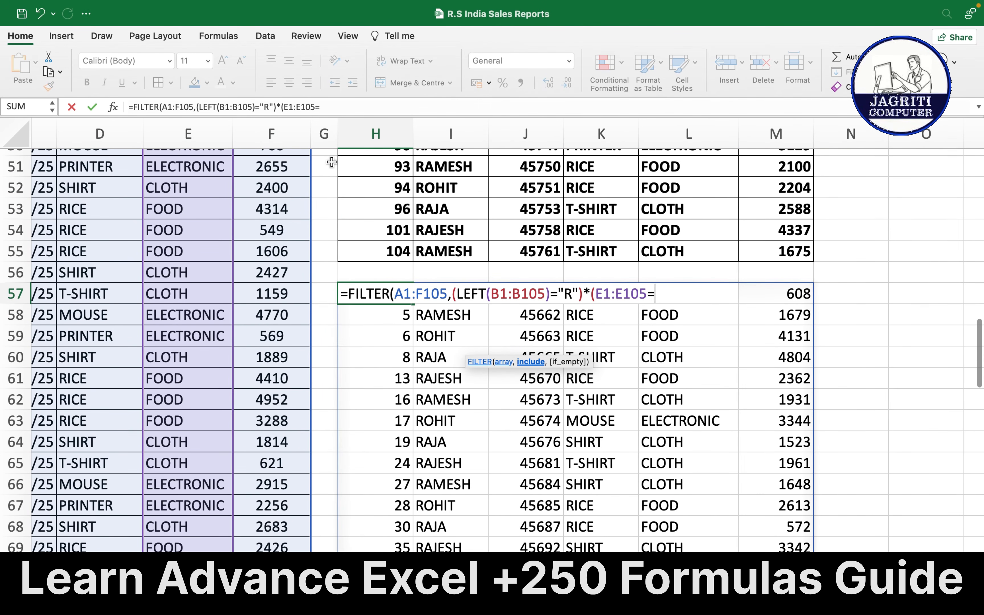
pyautogui.write('"')
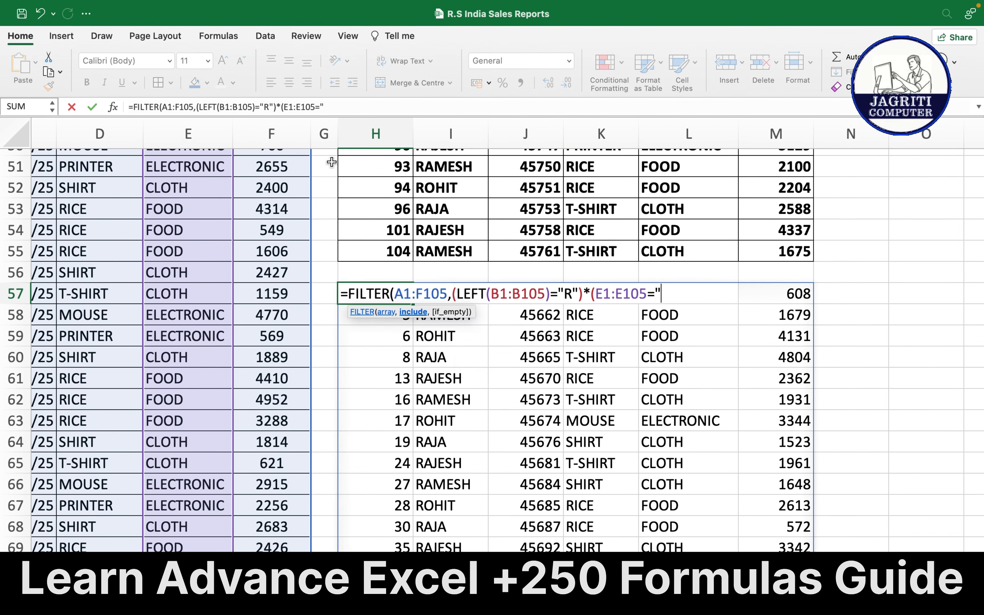
pyautogui.write('FOOD")')
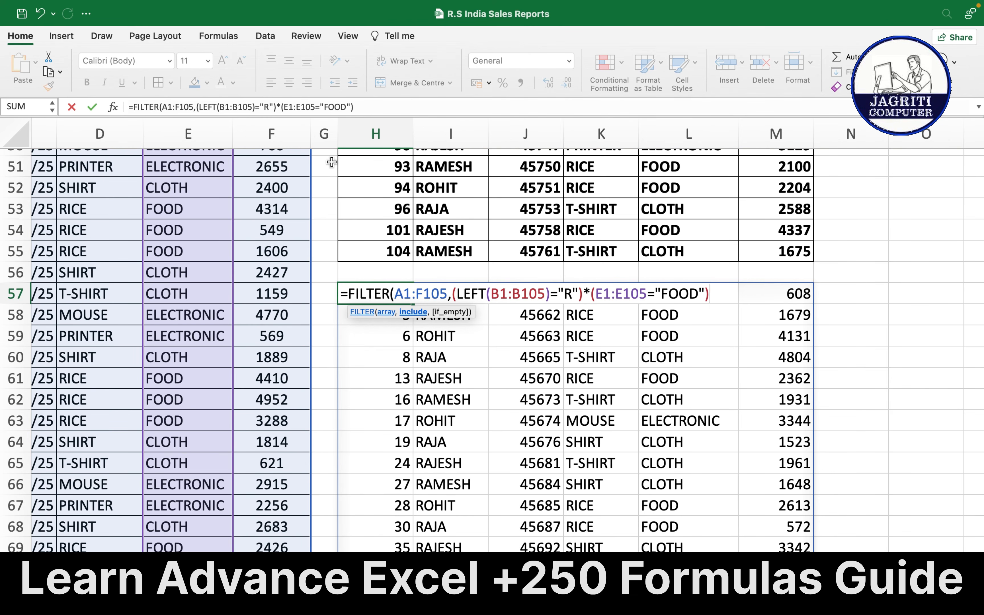
# Add "NO DATA" as the if_empty argument of the H57 FILTER formula and enter it.
pyautogui.write(',"NO D')
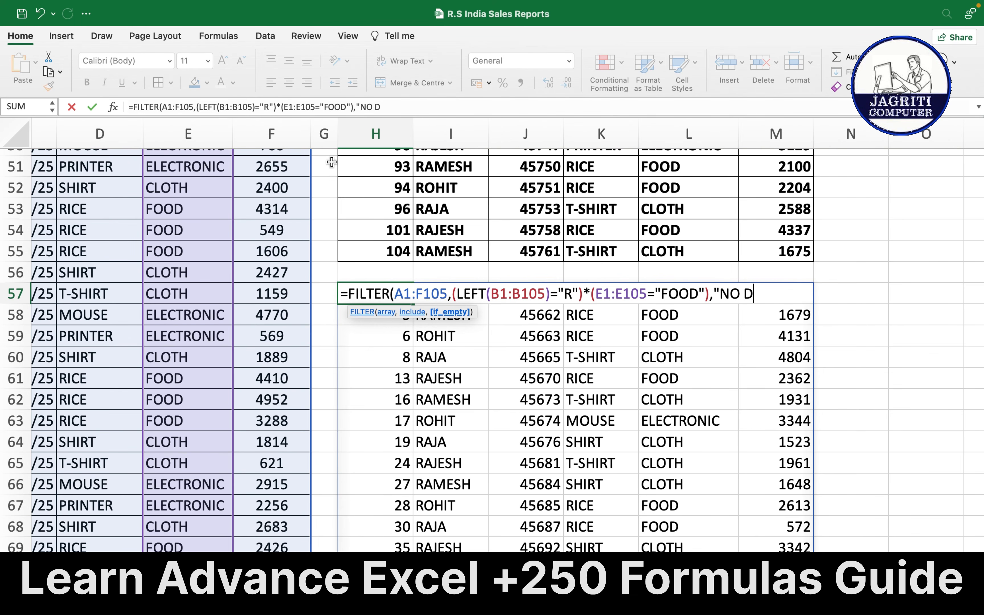
pyautogui.write('ATA")')
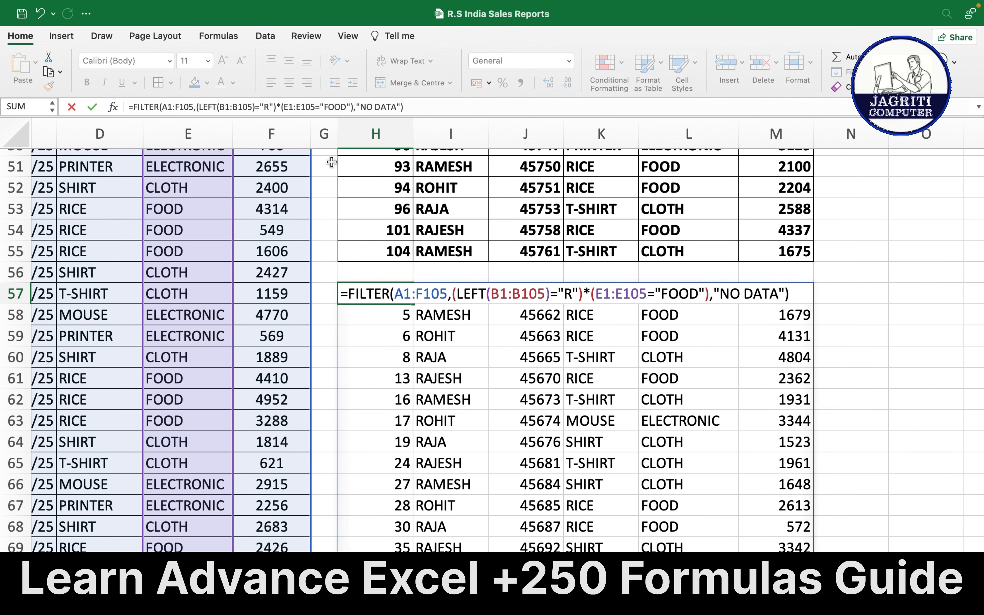
pyautogui.press('Return')
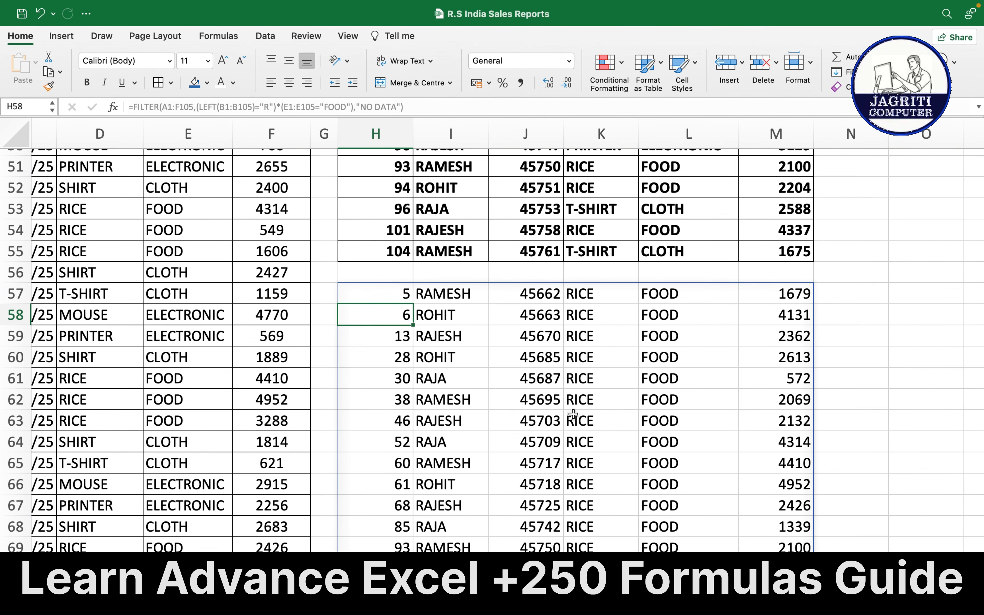